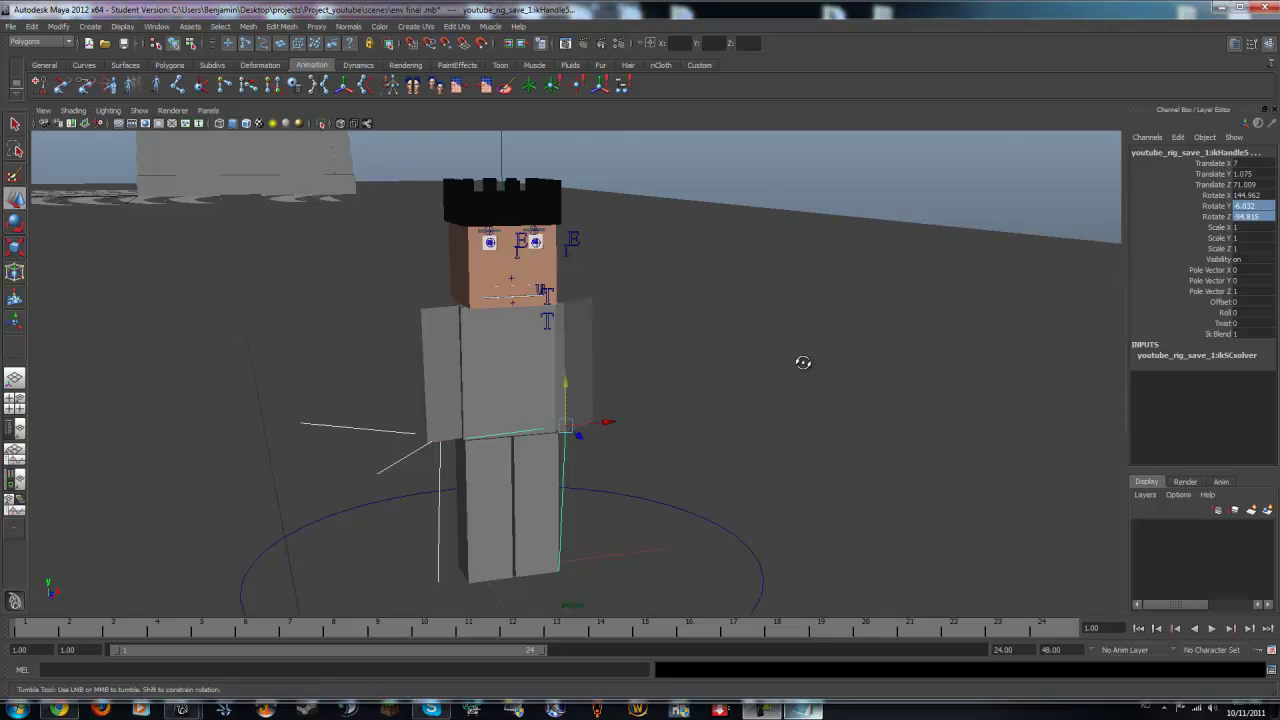
right_click_drag(783, 360, 651, 340, "alt")
middle_click_drag(651, 340, 894, 354, "alt")
right_click_drag(488, 342, 608, 347, "alt")
scroll(580, 348, "up", 5)
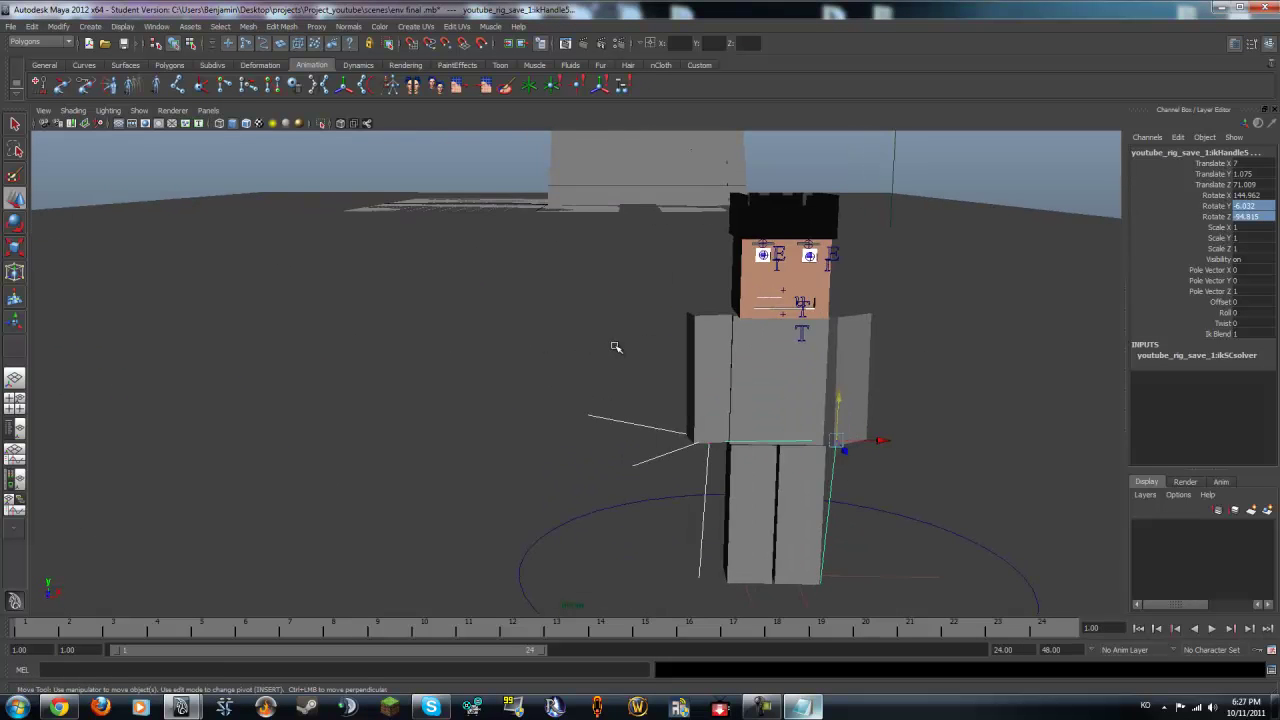
middle_click_drag(629, 355, 613, 343, "alt")
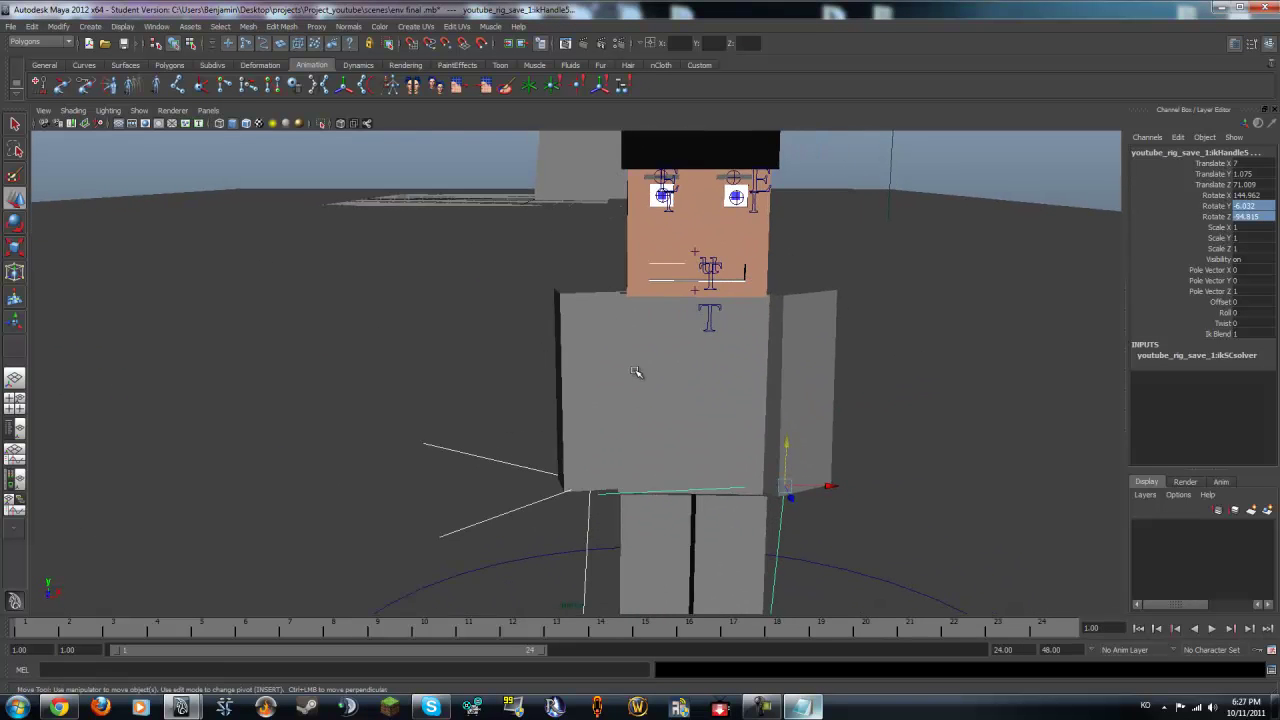
left_click(10, 26)
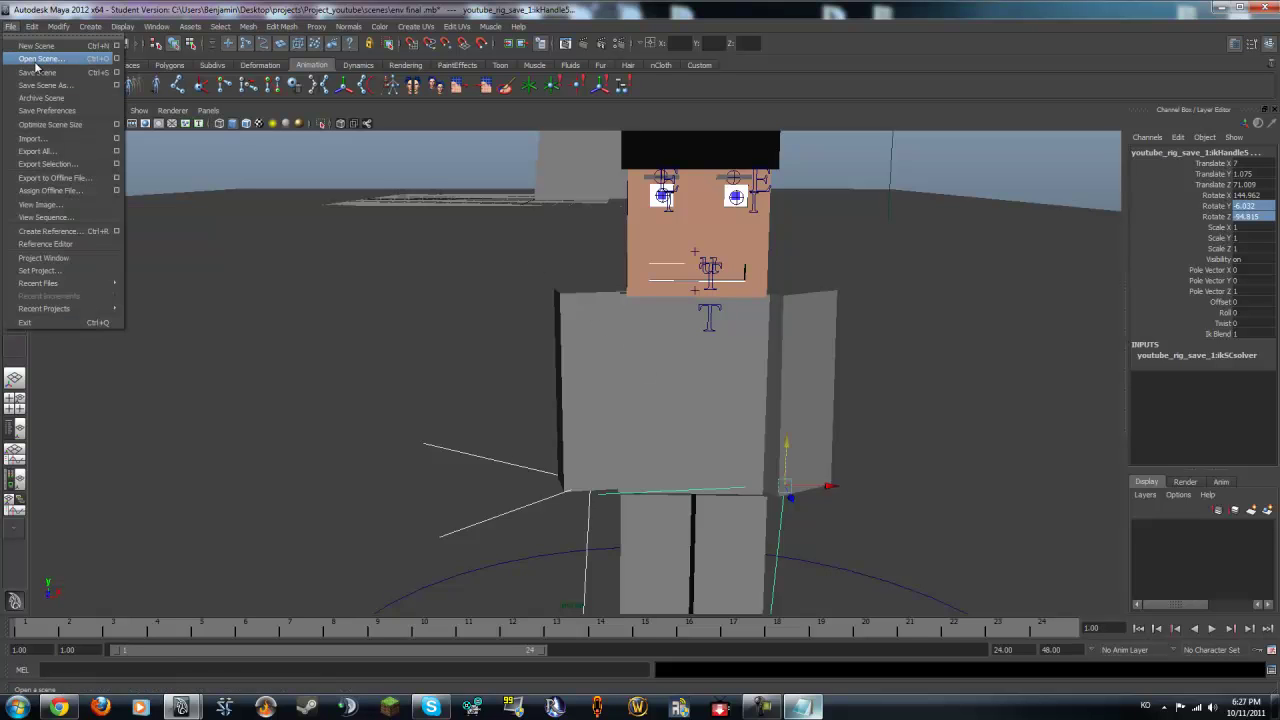
Step: Delete the character rig by its ground control circle from the env final scene and save the scene
right_click_drag(530, 190, 321, 379, "alt")
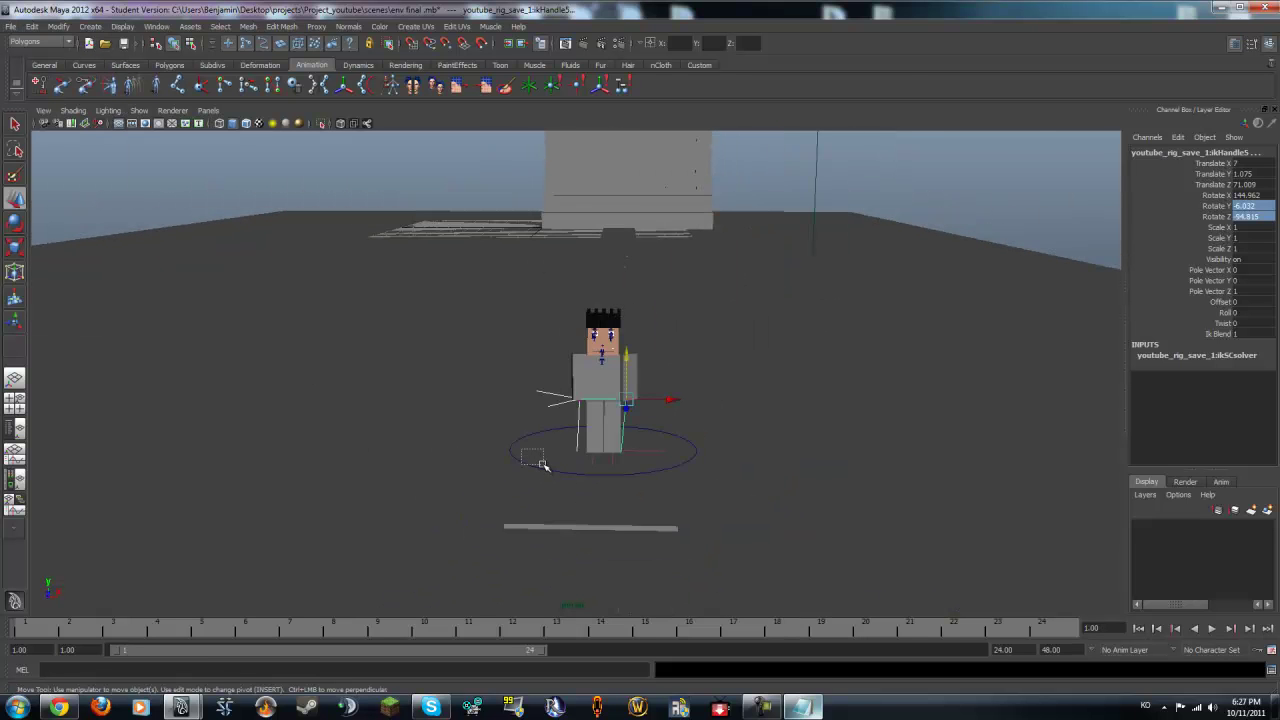
left_click_drag(540, 465, 544, 467)
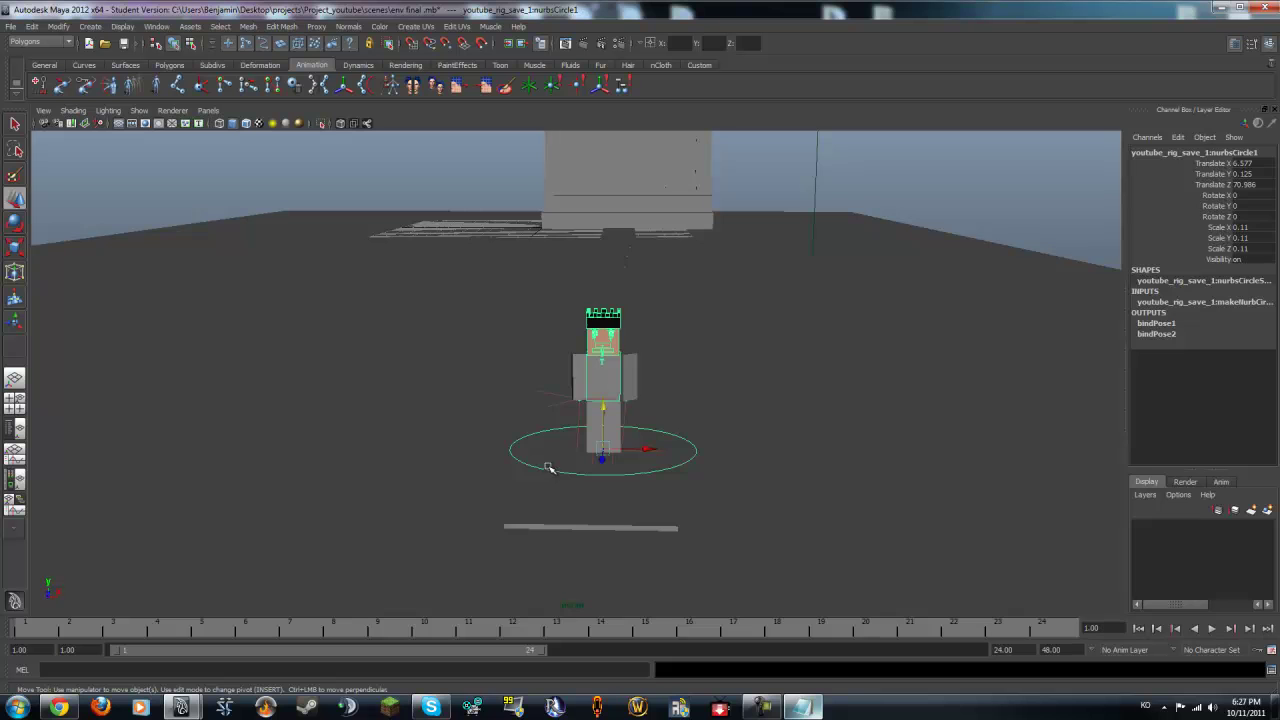
key("Delete")
key("q")
key("ctrl+s")
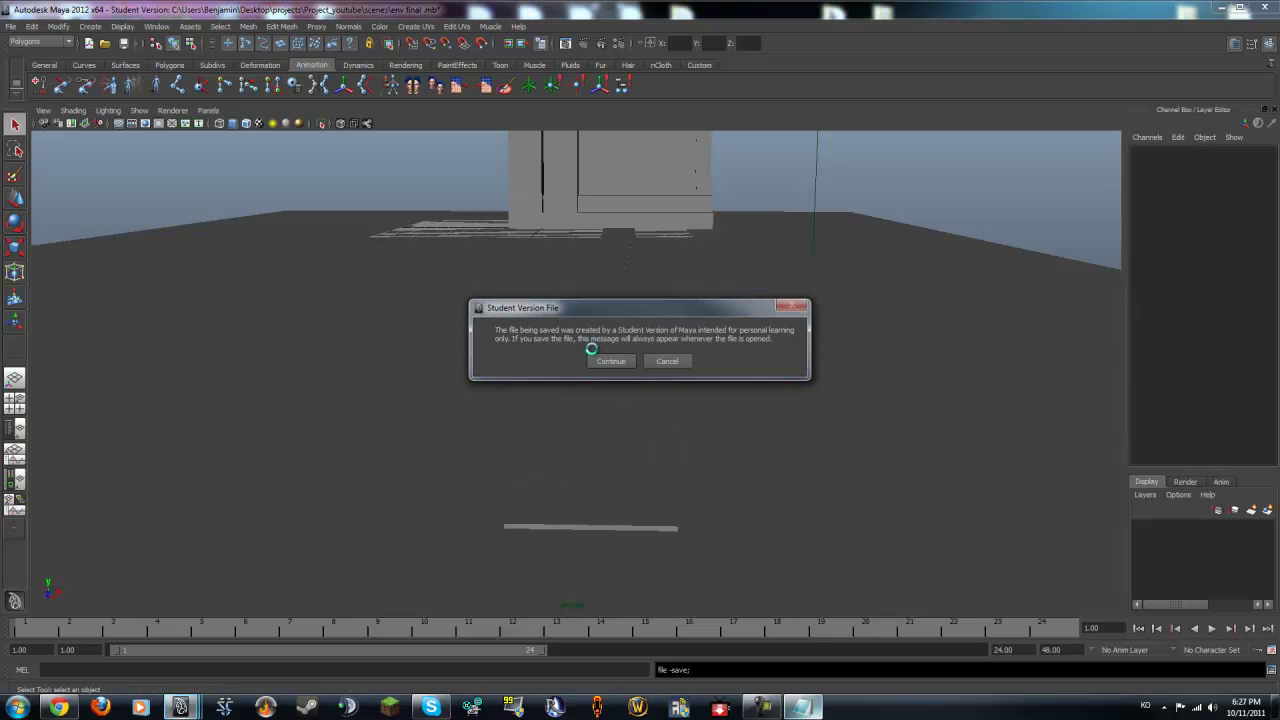
left_click(609, 360)
Step: Open the scene youtube rig save 1.mb and minimize the Outliner window
left_click(12, 26)
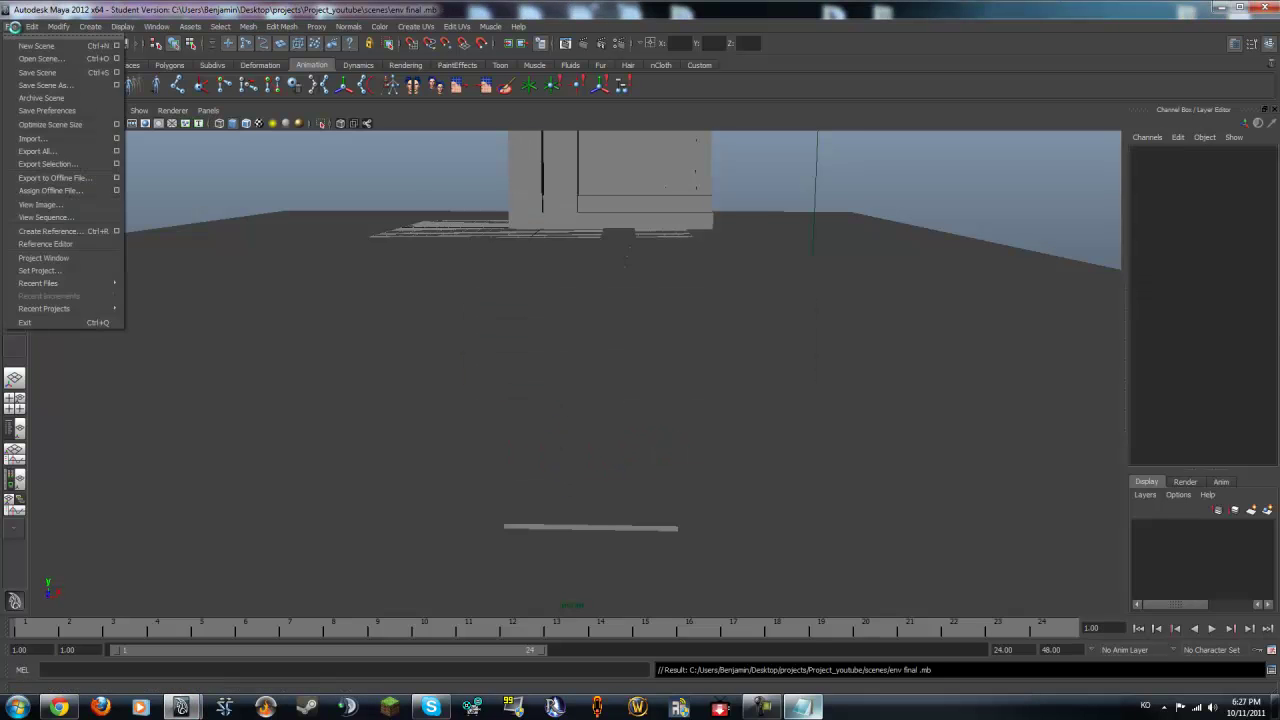
left_click(30, 61)
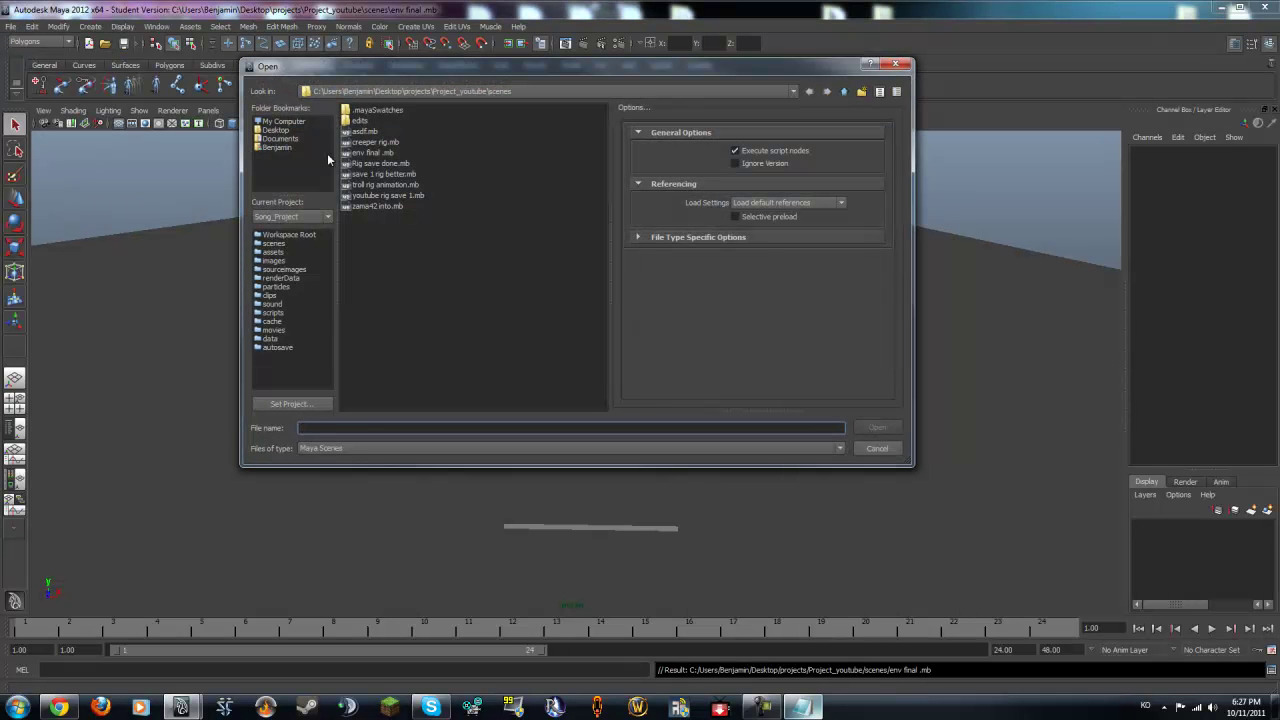
double_click(379, 196)
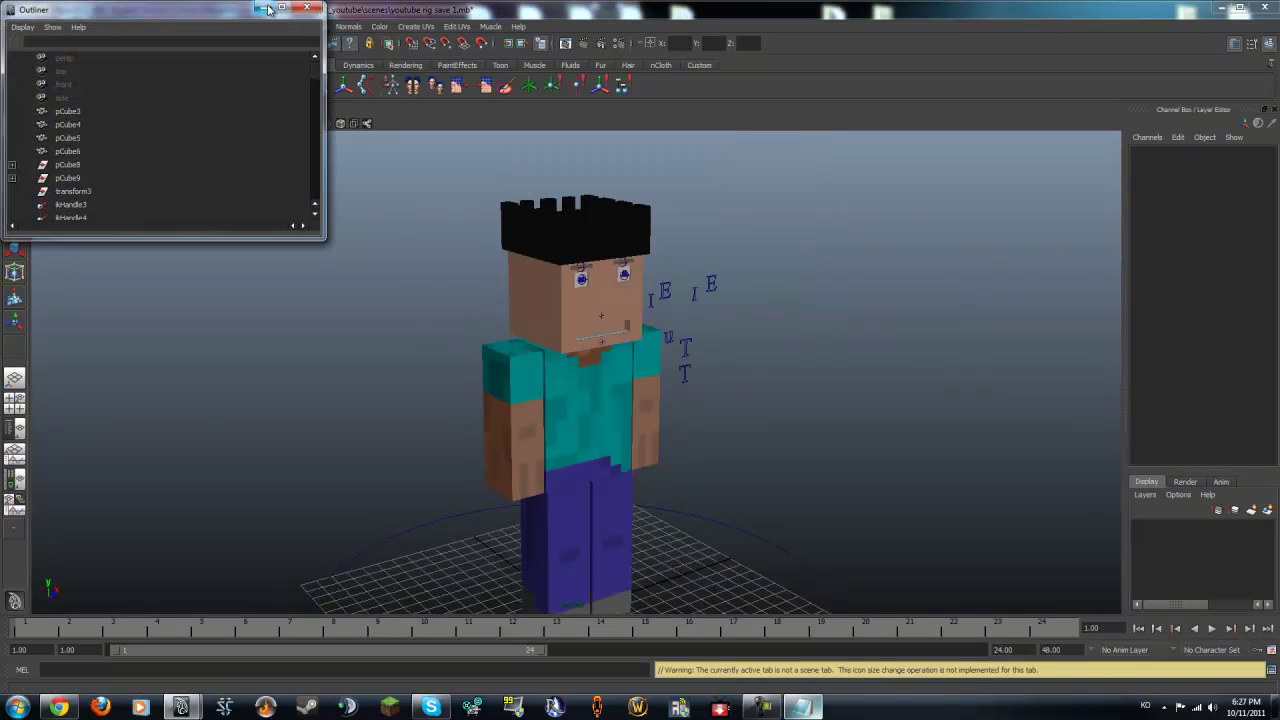
left_click(264, 8)
Step: Check the limb joints and IK handles from the top view and display the perspective view in wireframe
left_click_drag(514, 277, 489, 269, "alt")
middle_click_drag(489, 269, 432, 217, "alt")
right_click_drag(432, 217, 503, 217, "alt")
left_click_drag(503, 217, 407, 219, "alt")
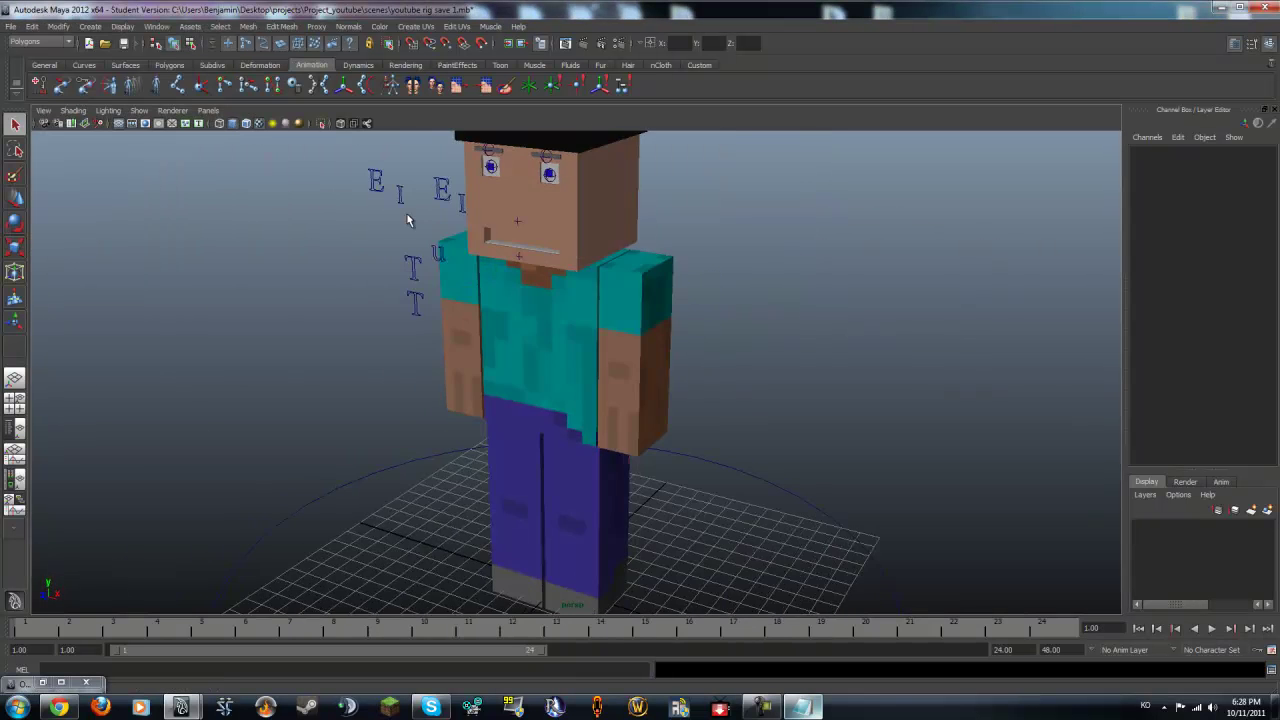
key("space")
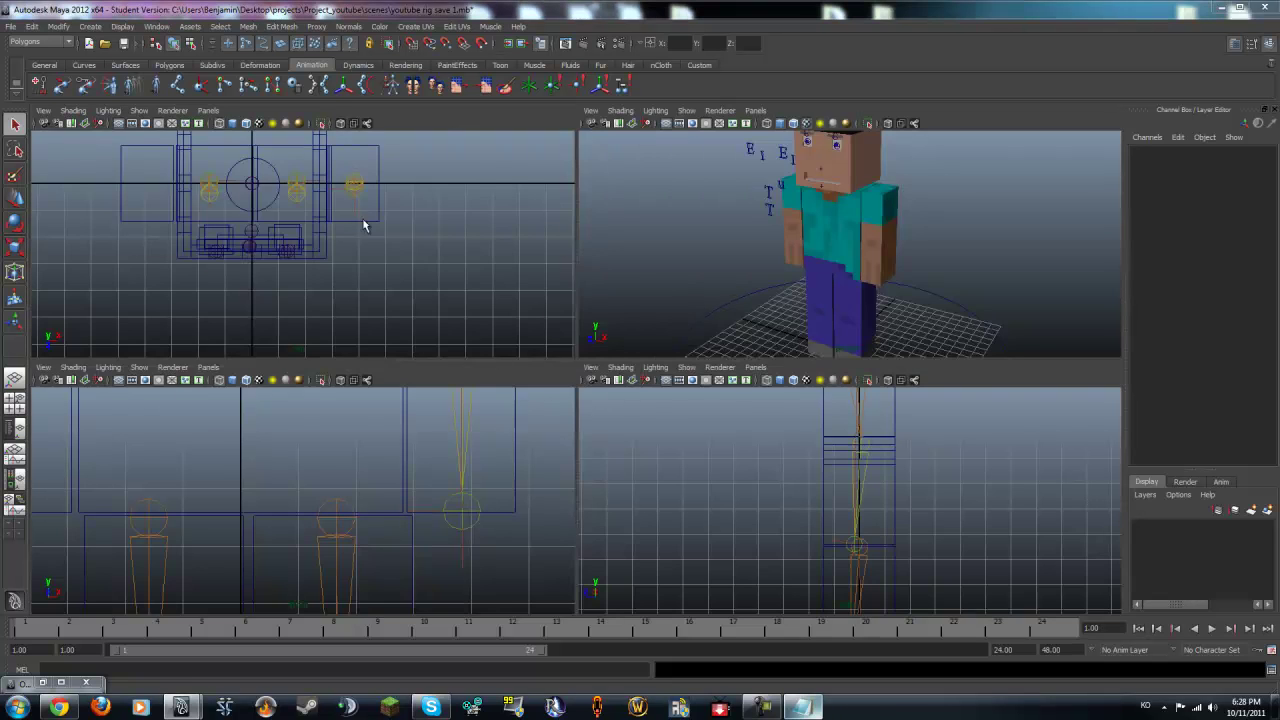
key("space")
middle_click_drag(407, 247, 453, 261, "alt")
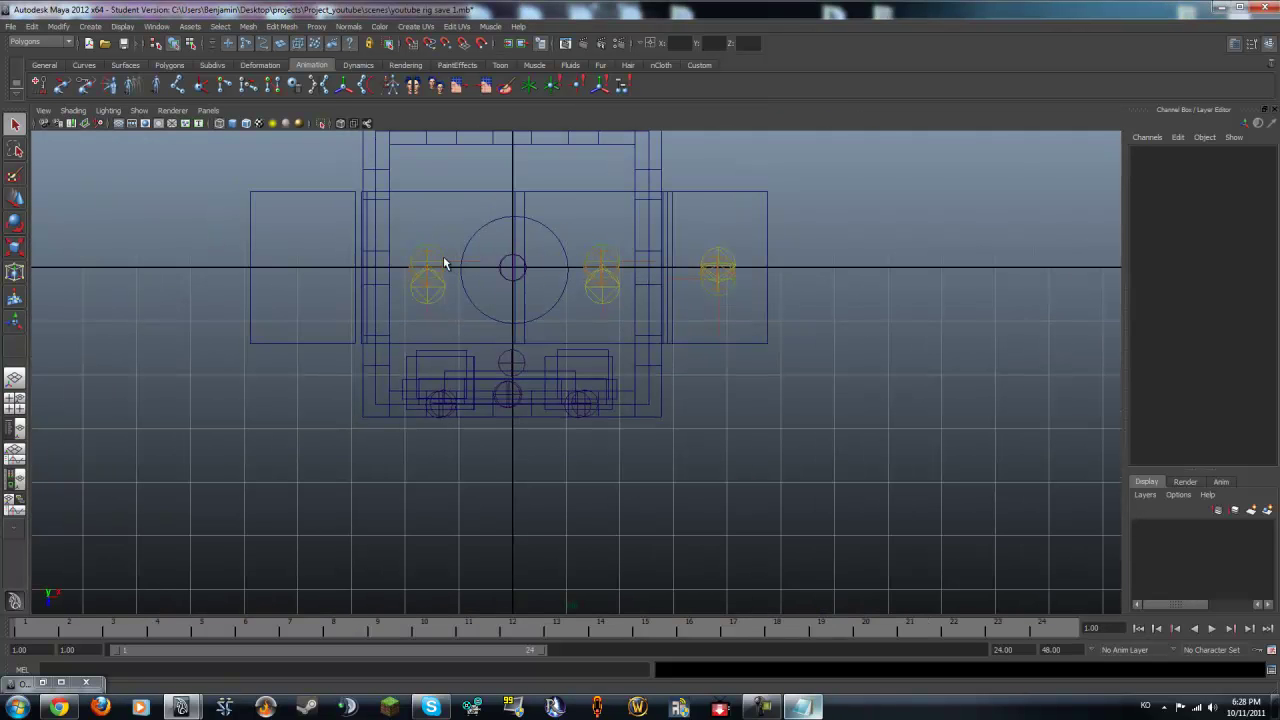
left_click(431, 264)
key("space")
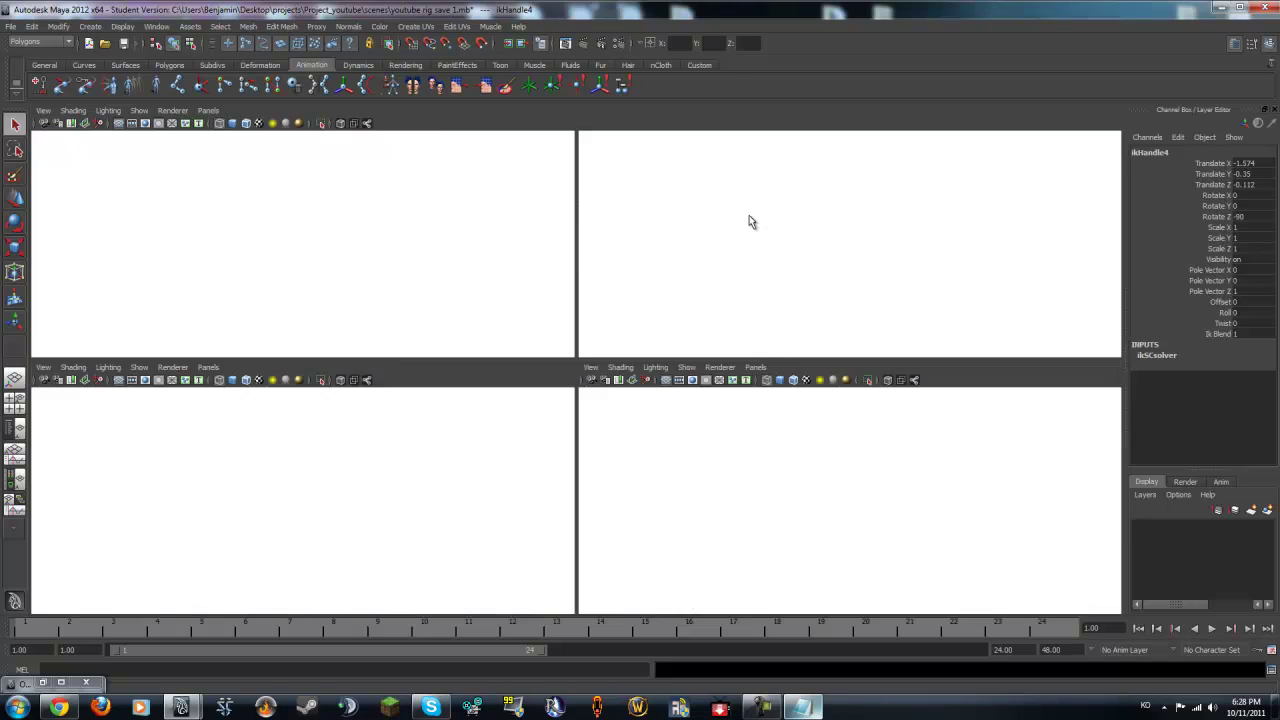
key("space")
key("4")
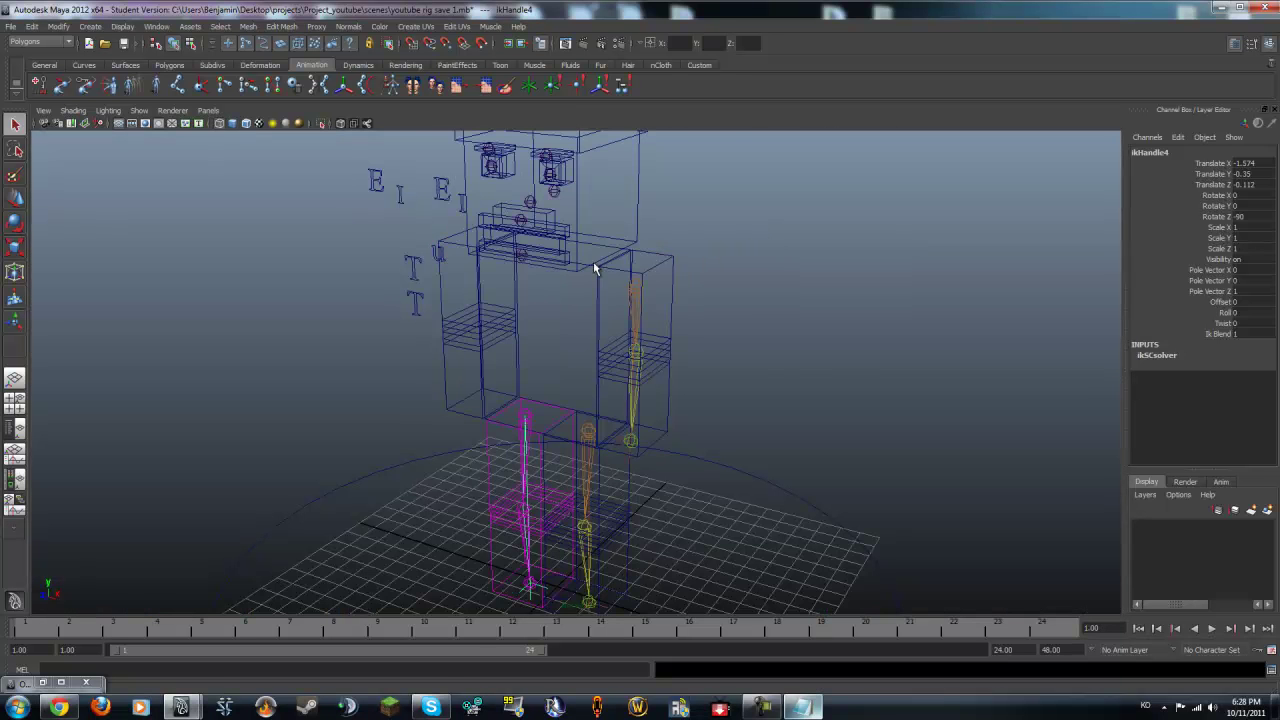
Step: Select the joint chain of the character's left arm, try moving the arm, and undo the move
left_click_drag(594, 266, 636, 235, "alt")
left_click(629, 289)
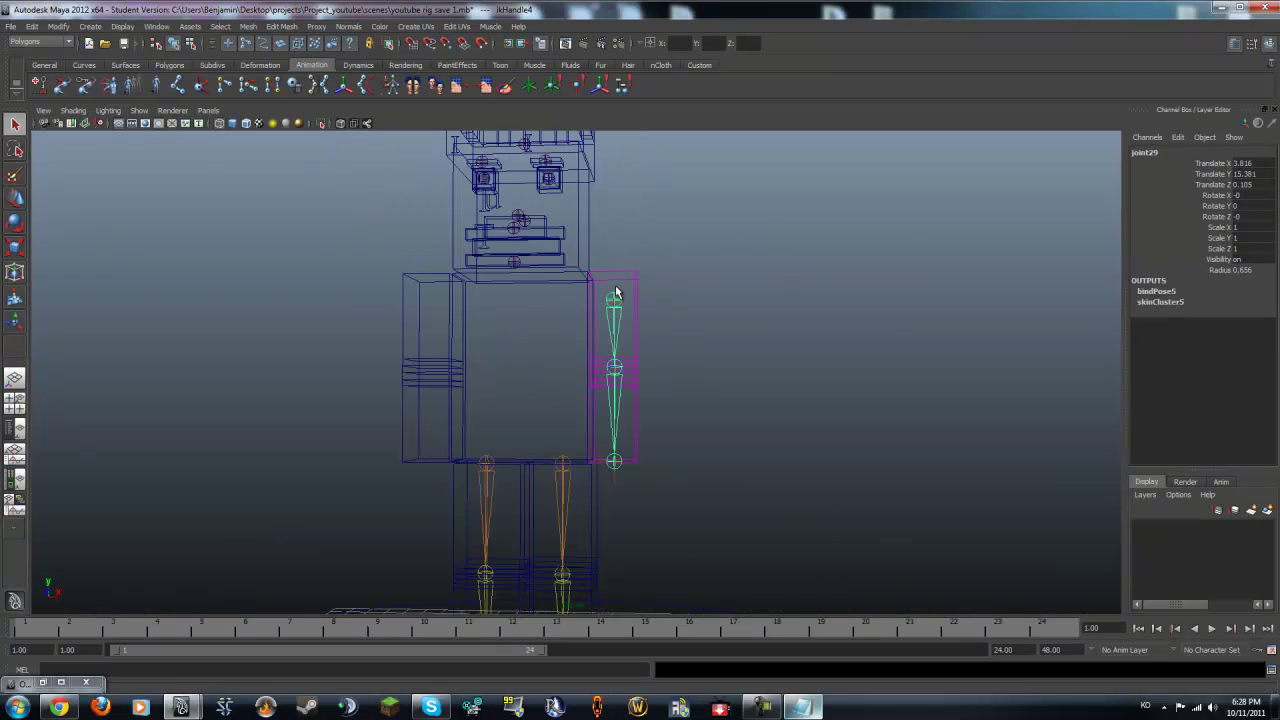
left_click(612, 288)
right_click_drag(715, 314, 537, 438, "alt")
left_click_drag(833, 587, 601, 465)
key("w")
key("ctrl+z")
Step: Duplicate the left arm's joint chain and move the copy into the right arm, at about -3.897 in X
scroll(641, 308, "up", 4)
left_click(609, 300)
middle_click_drag(583, 300, 640, 329, "alt")
key("ctrl+d")
left_click_drag(707, 326, 539, 292)
scroll(316, 199, "up", 3)
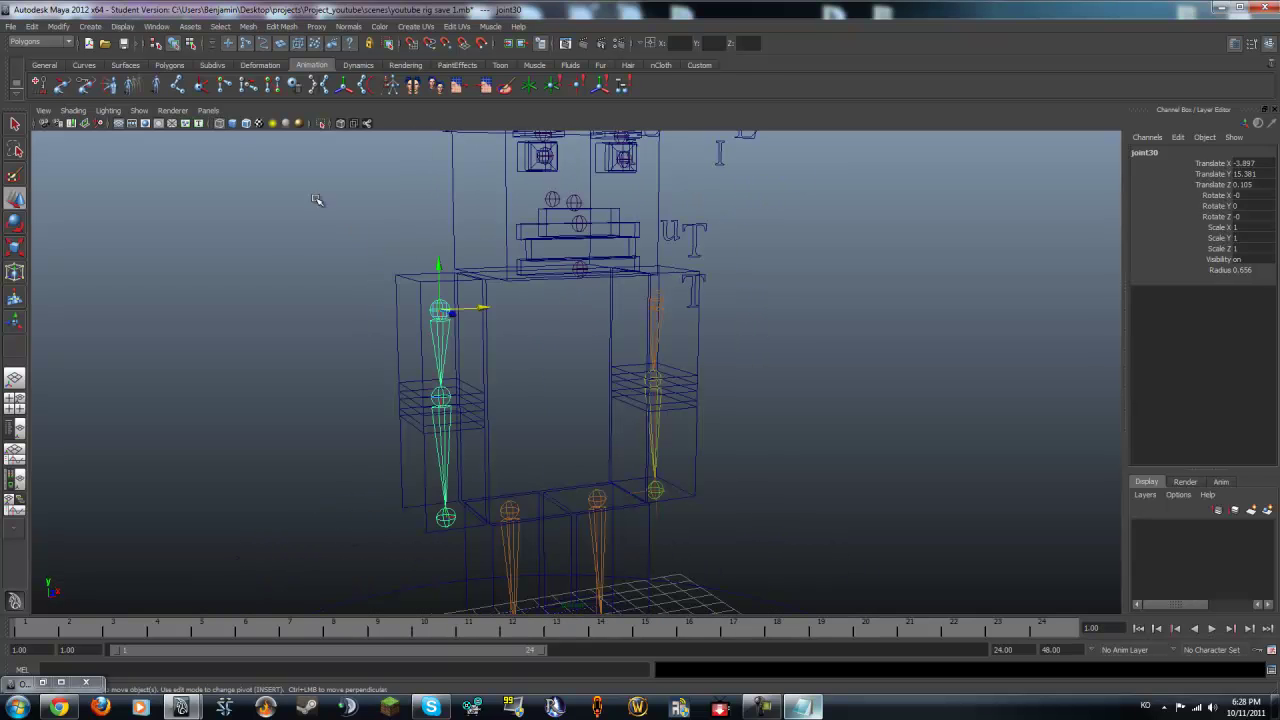
Step: Create an IK handle from the right arm's shoulder joint to its end joint and test it, undoing the test move
left_click(201, 85)
left_click(440, 309)
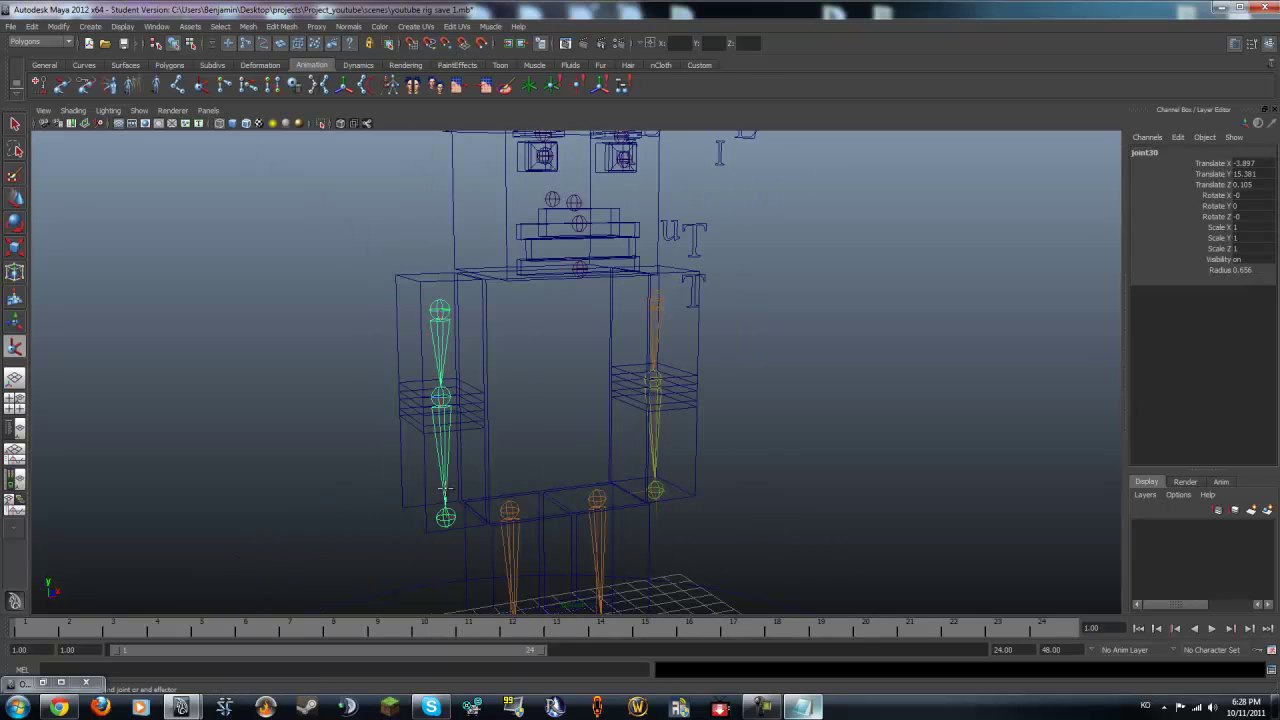
left_click(446, 516)
middle_click_drag(334, 388, 403, 346, "alt")
right_click_drag(403, 346, 499, 383, "alt")
left_click_drag(515, 470, 516, 399)
key("ctrl+z")
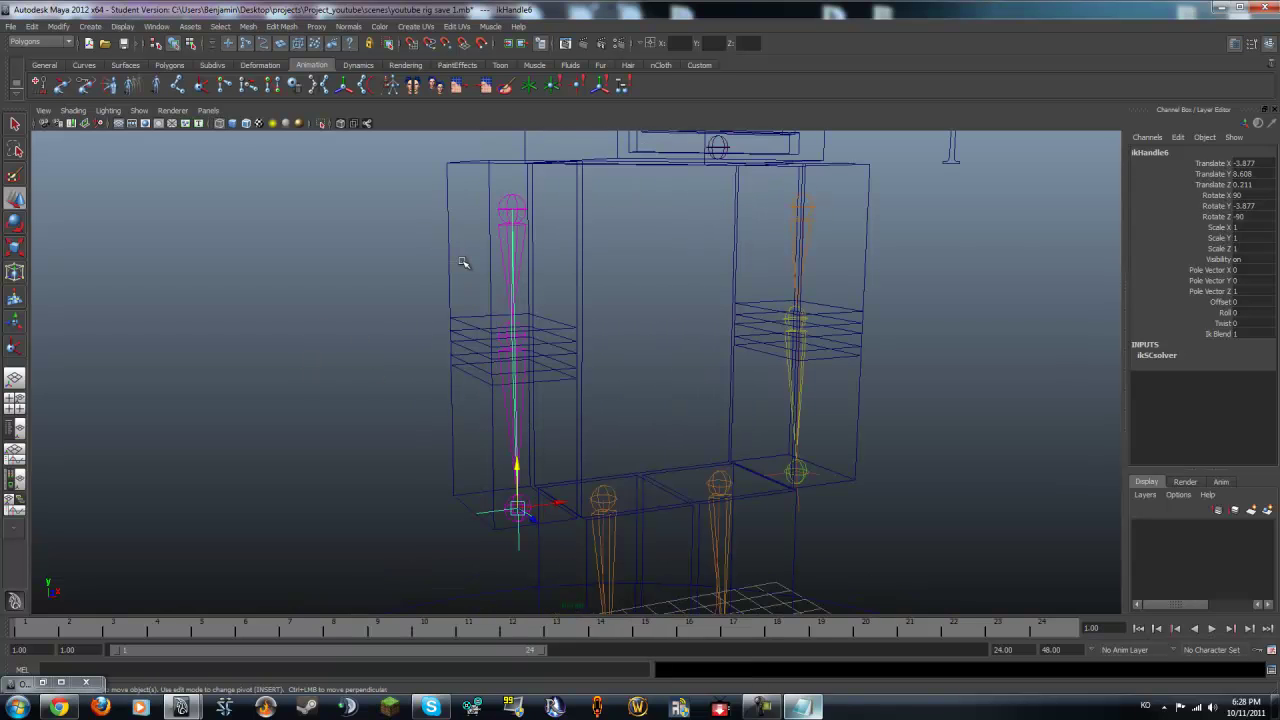
Step: Smooth bind the right arm mesh to its joint chain and test the bend by raising the IK handle, undoing the test move
left_click(468, 195)
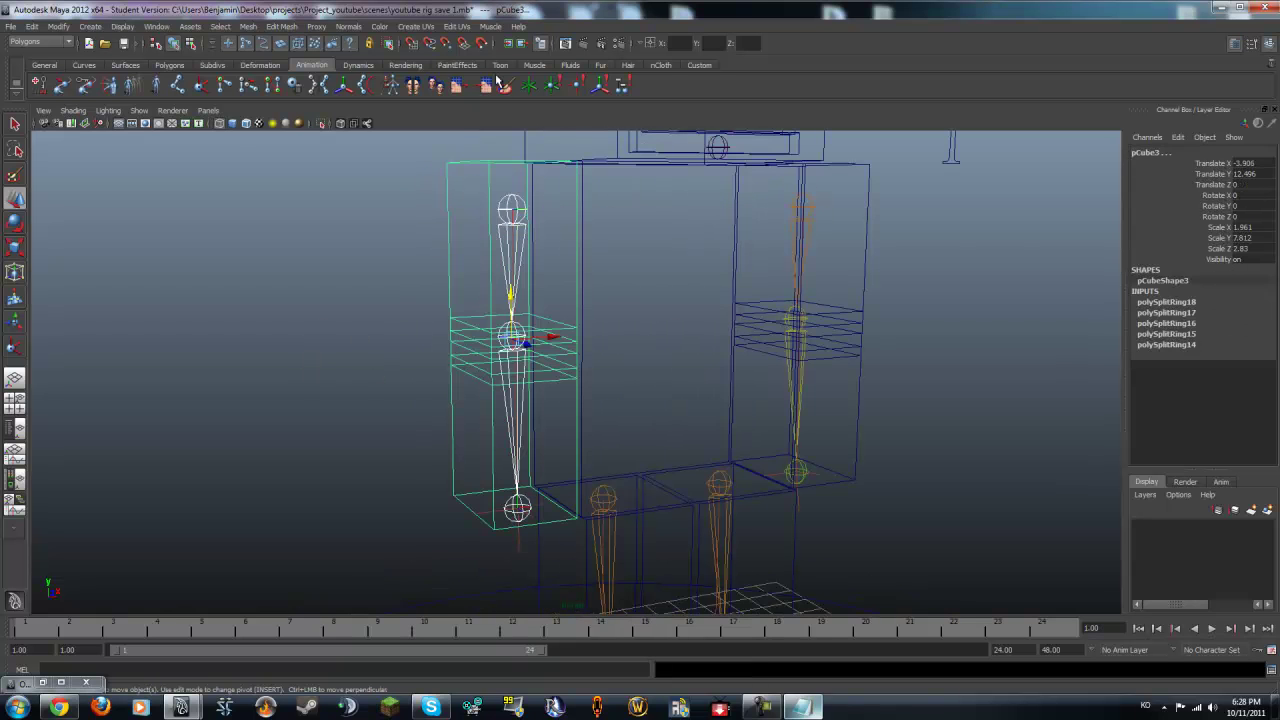
left_click(390, 86)
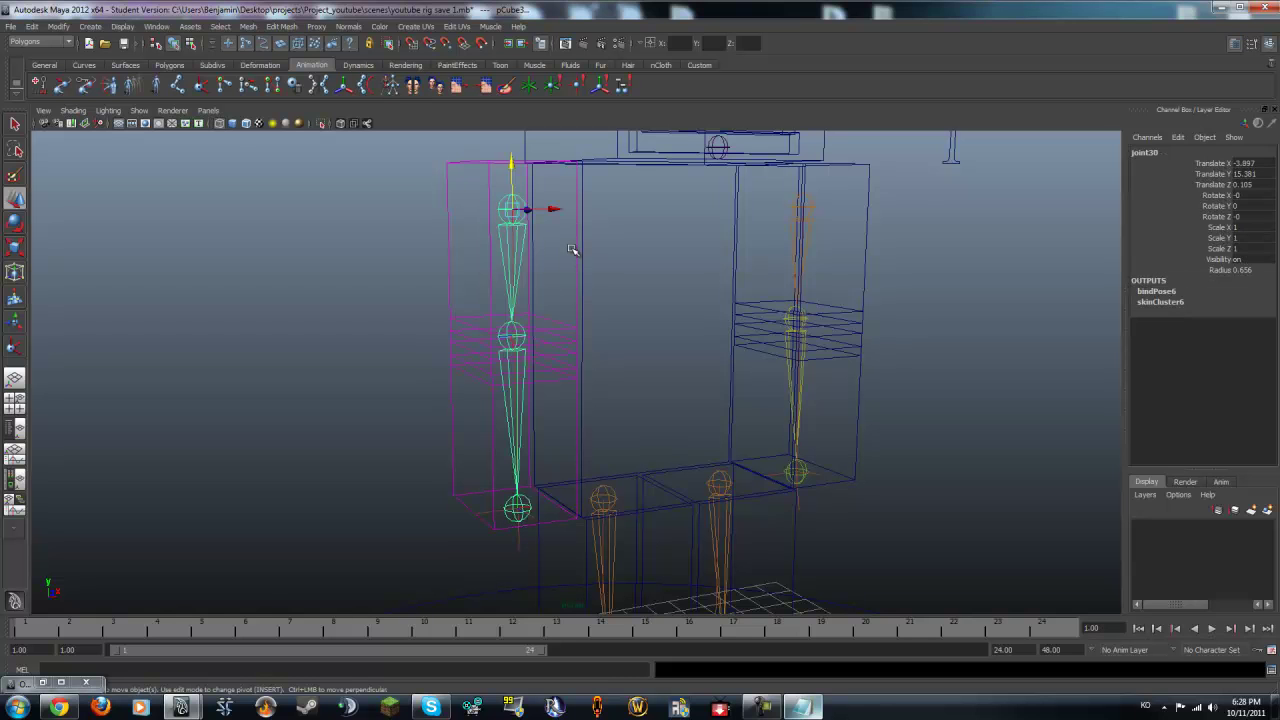
left_click(510, 500)
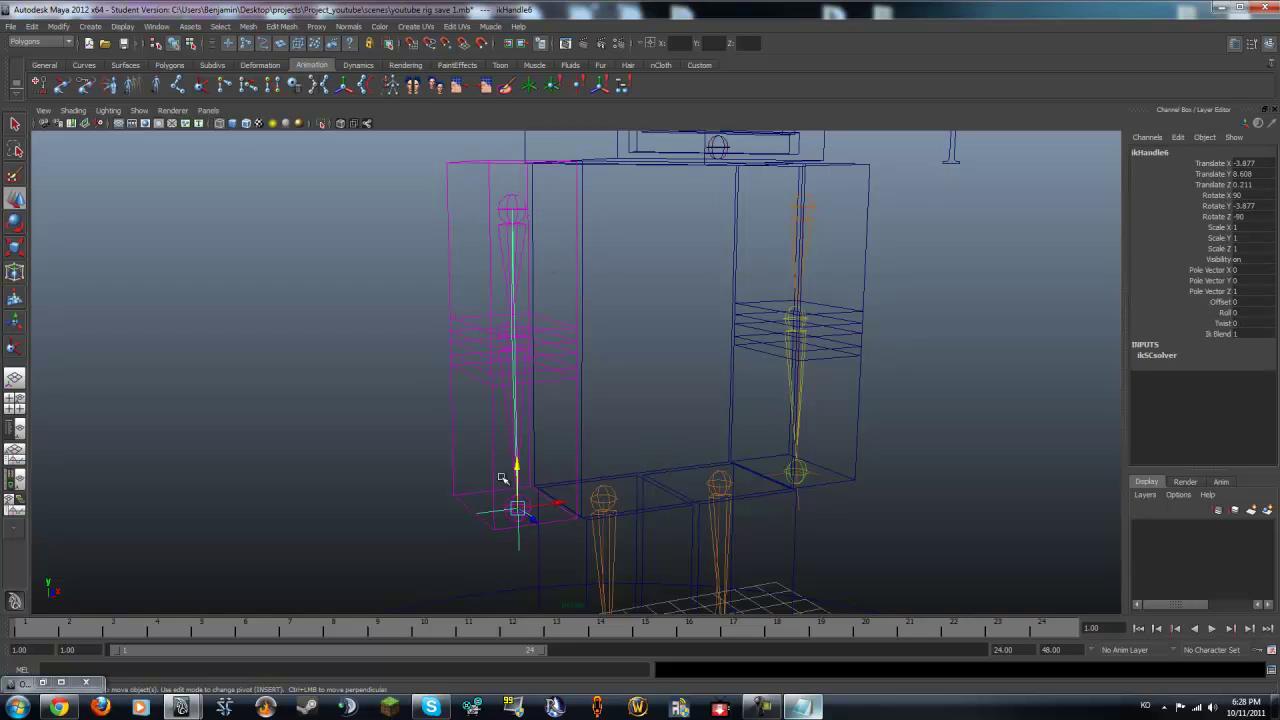
left_click_drag(517, 463, 517, 368)
key("ctrl+z")
Step: Create a NURBS circle in the top view and duplicate it so one circle is centred on each arm and each leg
right_click_drag(354, 322, 280, 309, "alt")
left_click_drag(280, 309, 429, 297, "alt")
middle_click_drag(429, 297, 385, 246, "alt")
key("space")
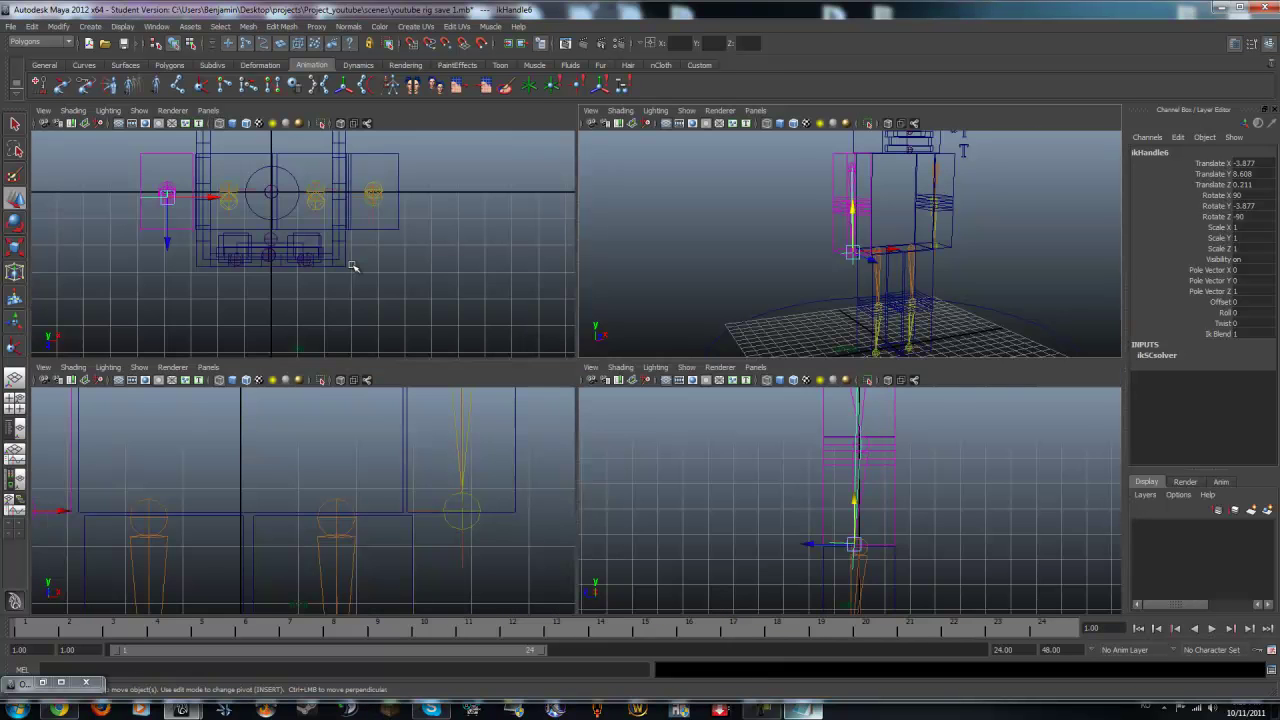
key("space")
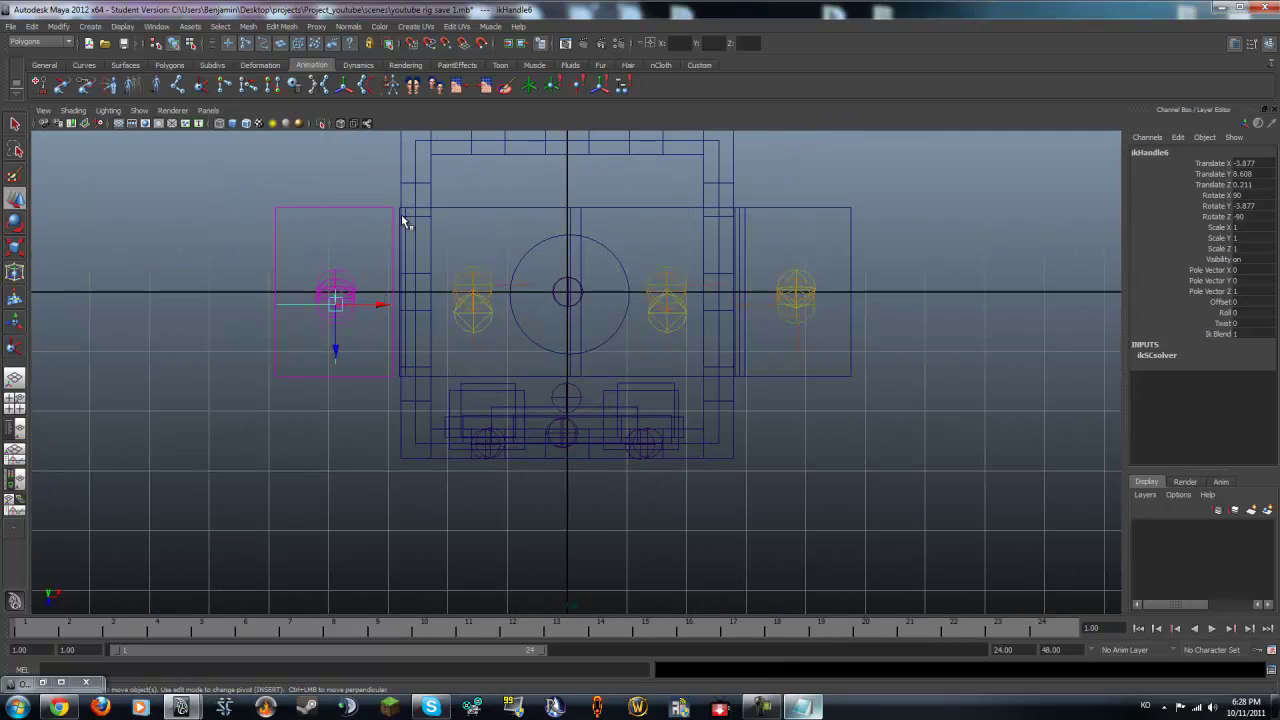
left_click(84, 65)
left_click(39, 85)
left_click_drag(335, 300, 842, 303)
key("ctrl+d")
key("ctrl+d")
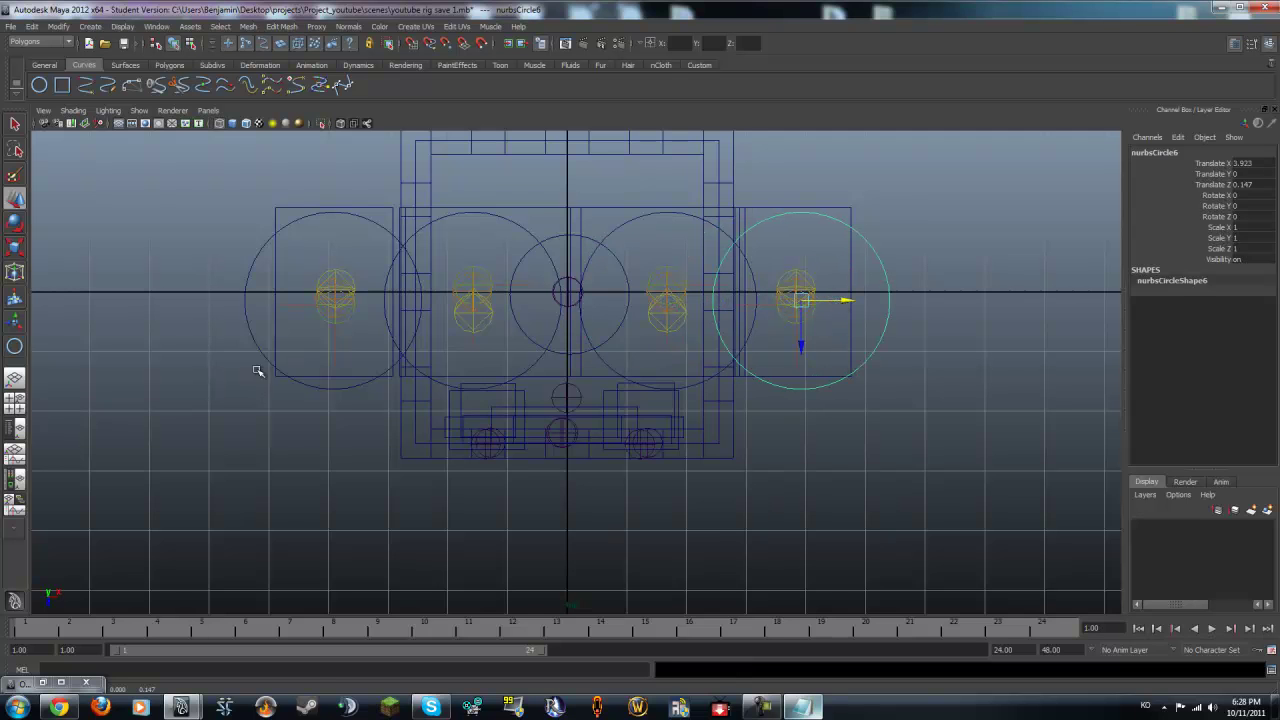
Step: Raise the two arm circles to the bottom of the hands, about 8.608 in Y, and display the model shaded
left_click(265, 340)
key("space")
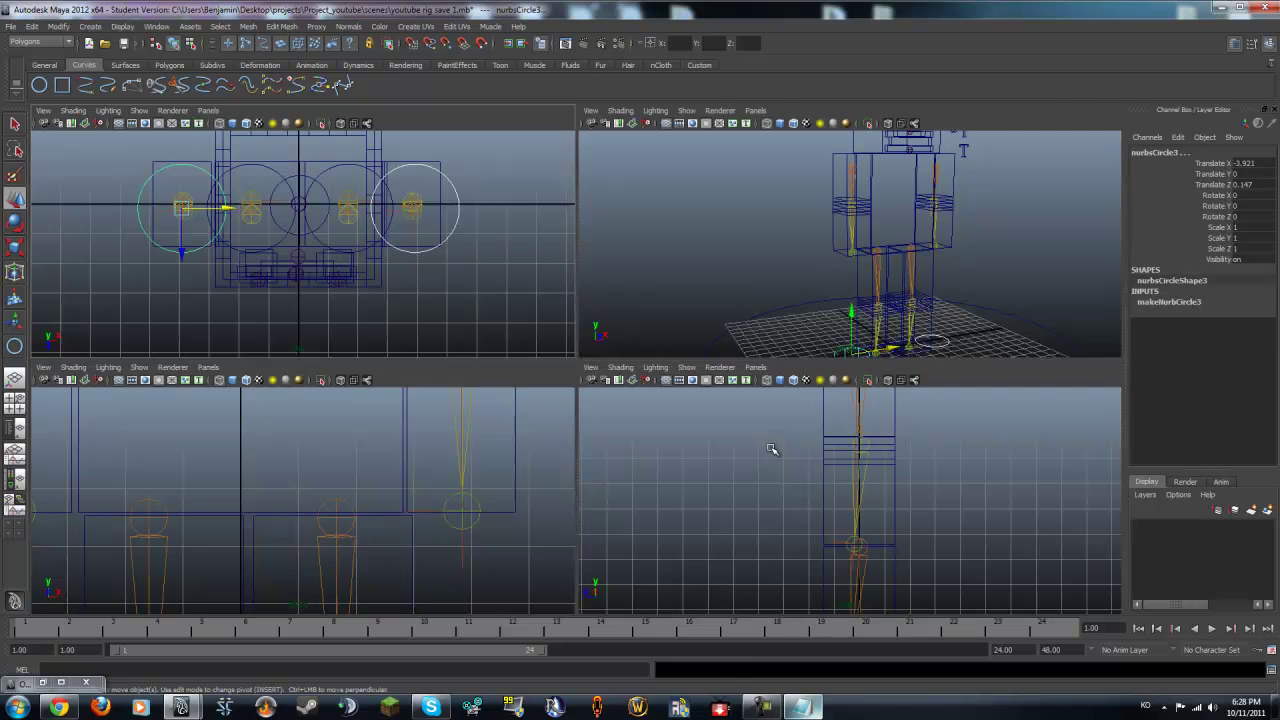
left_click_drag(856, 318, 848, 214)
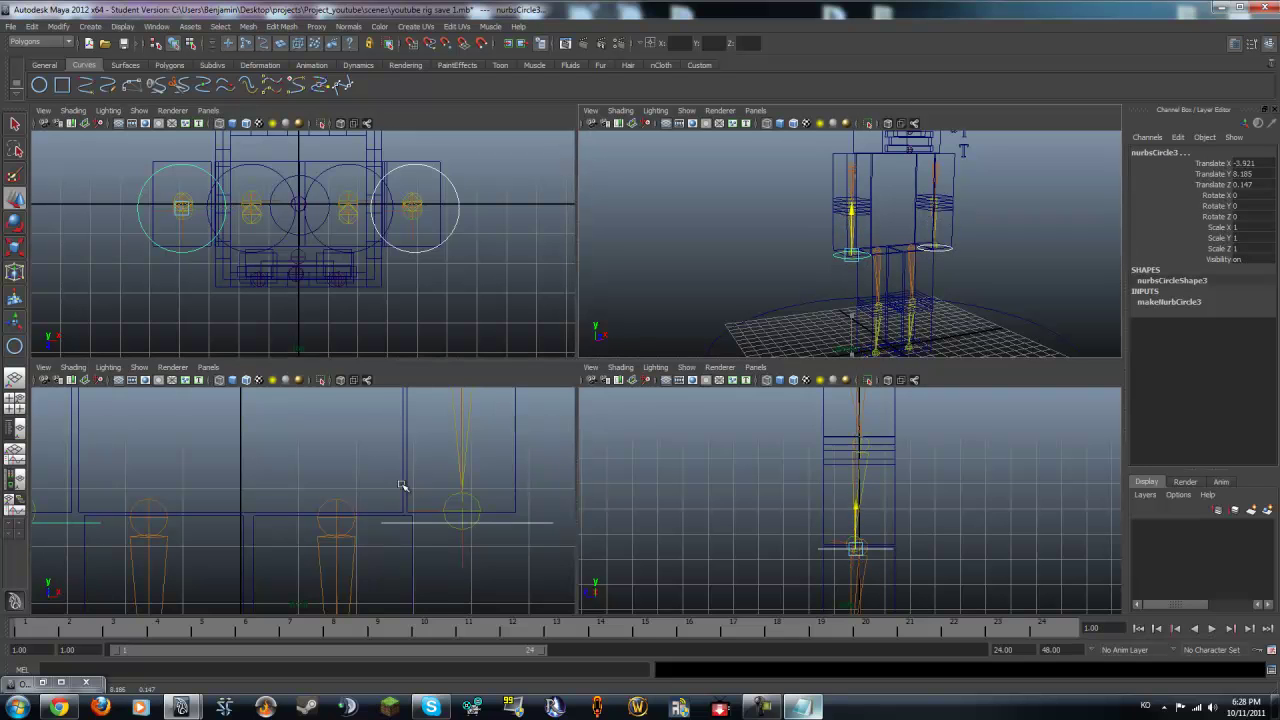
middle_click_drag(444, 515, 444, 501)
key("space")
key("5")
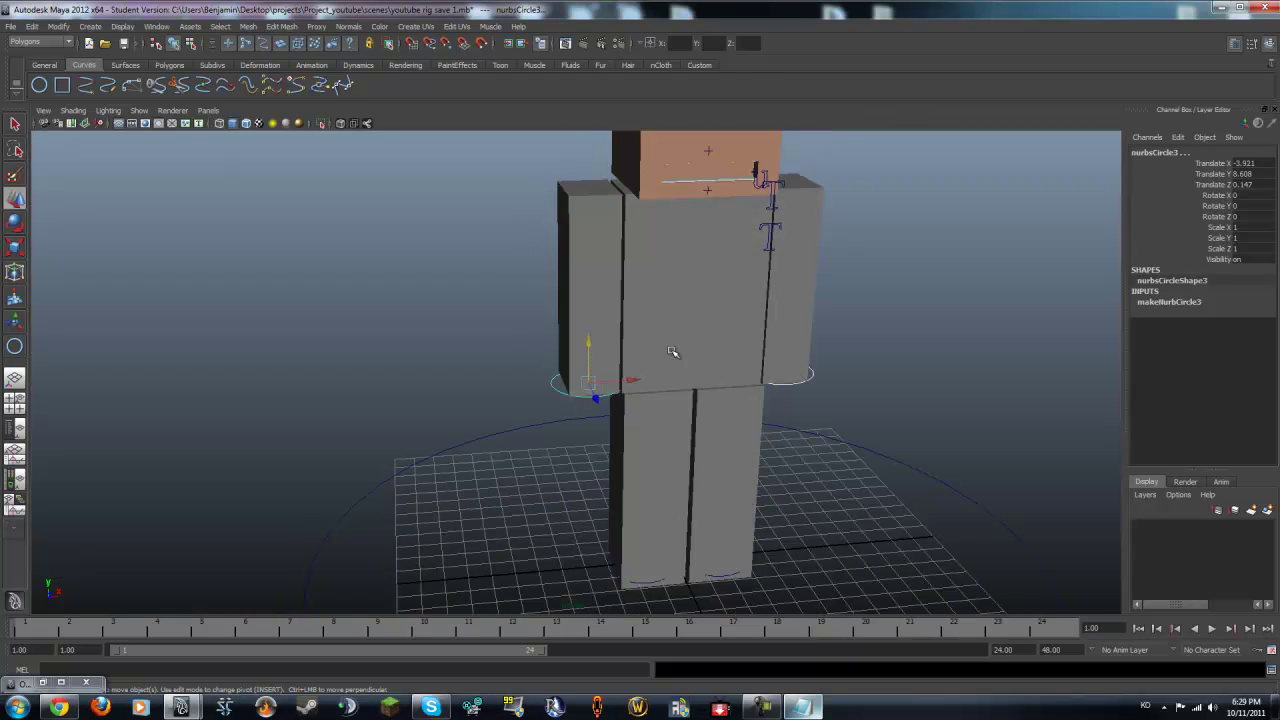
Step: Scale the hand and foot control circles uniformly to about 1.787
left_click(645, 586)
left_click(725, 577, "shift")
key("r")
left_click_drag(714, 557, 758, 558)
middle_click_drag(758, 558, 753, 500, "alt")
Step: Parent the left arm's IK handle to its control circle and rotate the circle about 11 degrees in Y to straighten the arm
left_click_drag(904, 381, 920, 343, "alt")
left_click(874, 402)
left_click(805, 383)
middle_click_drag(836, 408, 680, 370, "alt")
right_click_drag(680, 370, 940, 394, "alt")
key("w")
left_click_drag(788, 340, 498, 346)
key("p")
key("e")
Step: Parent the right arm's IK handle to its control circle and rotate the circle about 11.5 degrees in Y to straighten the arm
left_click(585, 359)
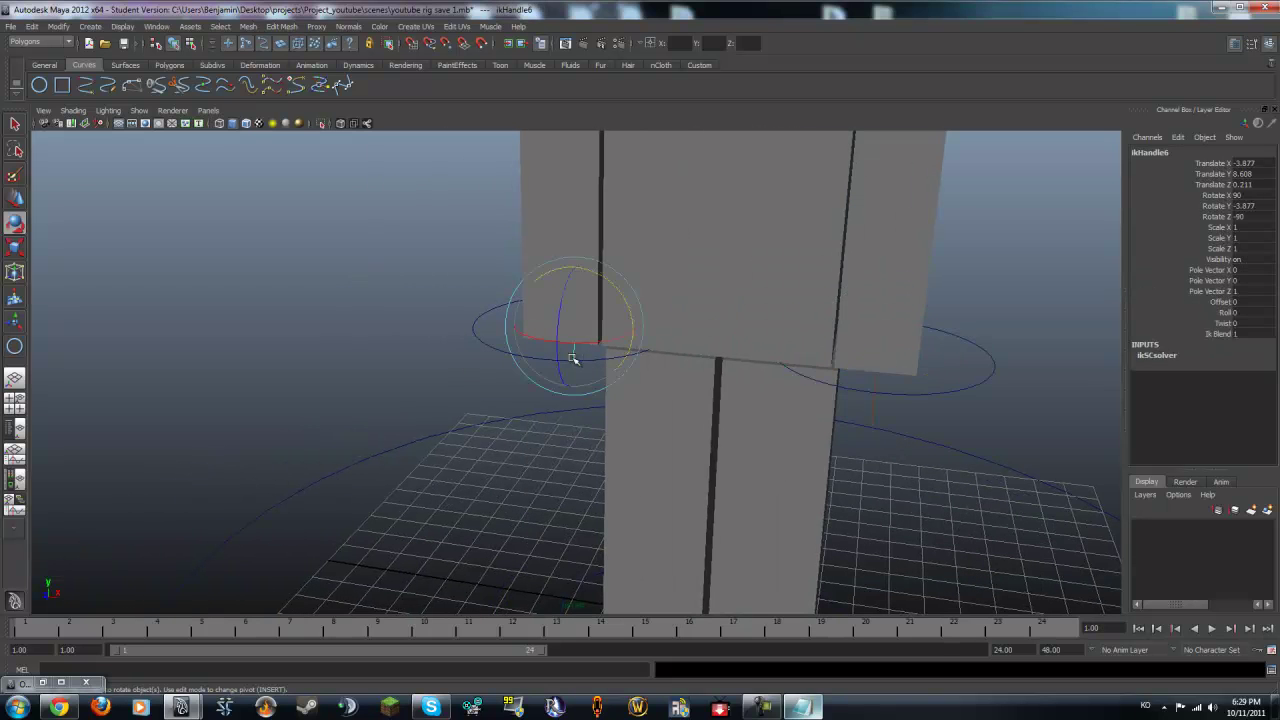
left_click(491, 350)
key("p")
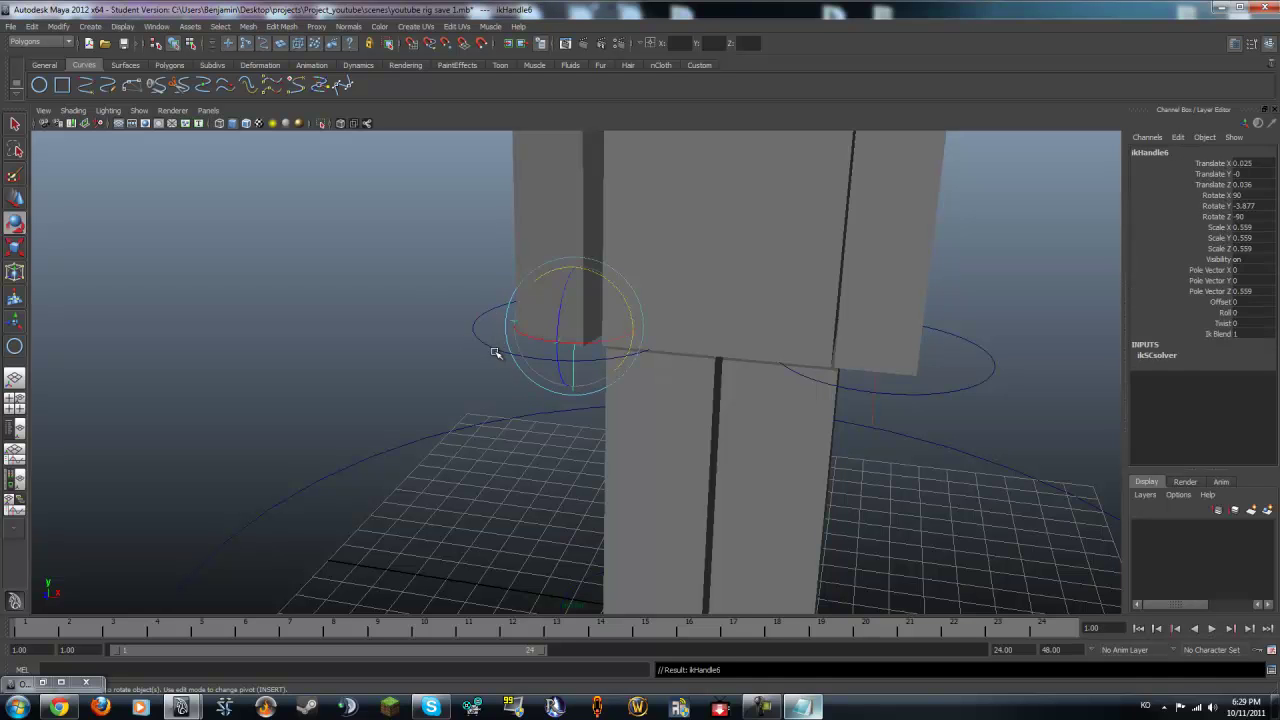
left_click(507, 354)
left_click_drag(563, 345, 575, 346)
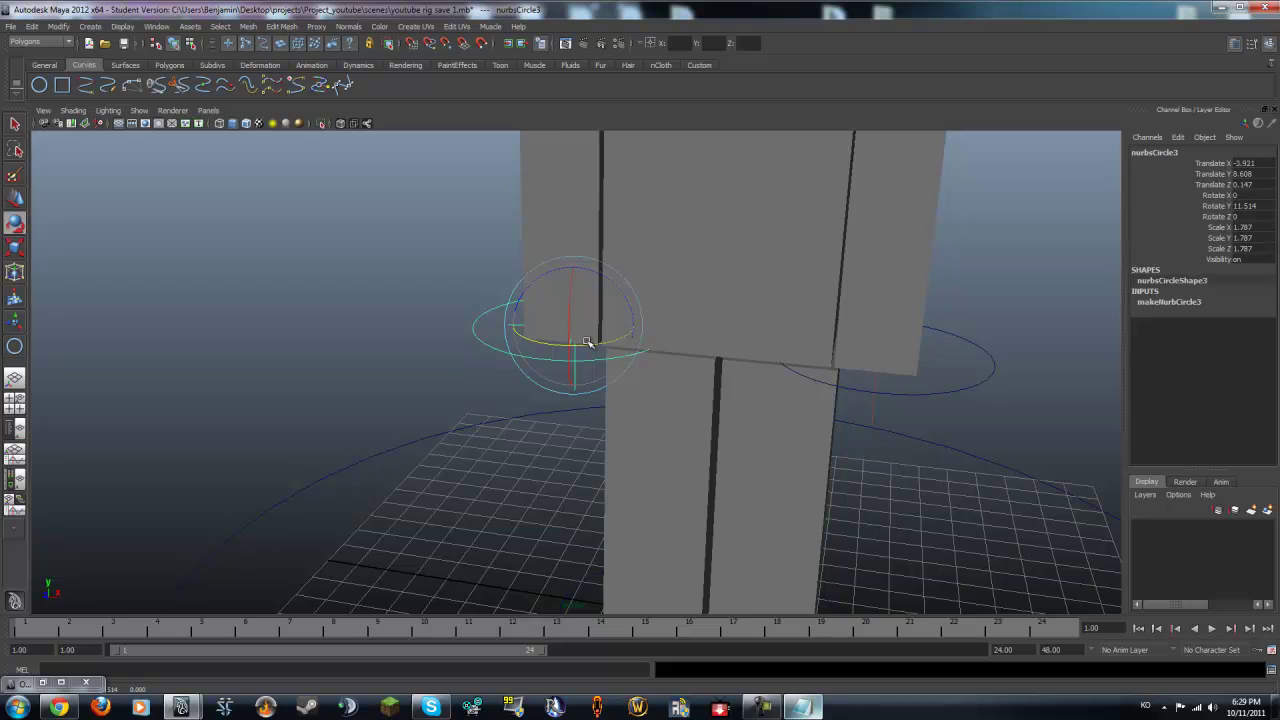
Step: Test the arm controls by moving a hand circle and undo the move
left_click_drag(662, 346, 579, 261, "alt")
key("w")
key("ctrl+z")
left_click(875, 384)
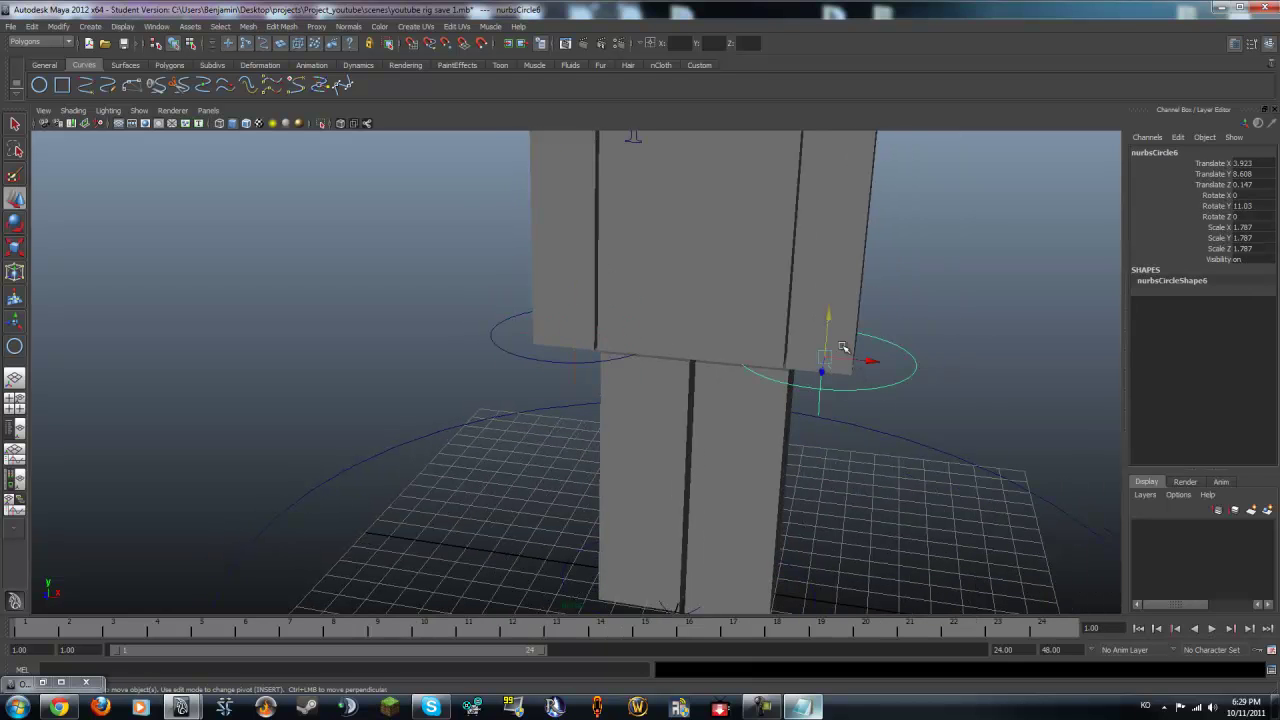
Step: Parent each leg's IK handle to the control circle around its foot
mouse_move(826, 314)
left_mouse_down("alt")
mouse_move(826, 330)
mouse_move(749, 266)
mouse_move(727, 503)
left_mouse_up("alt")
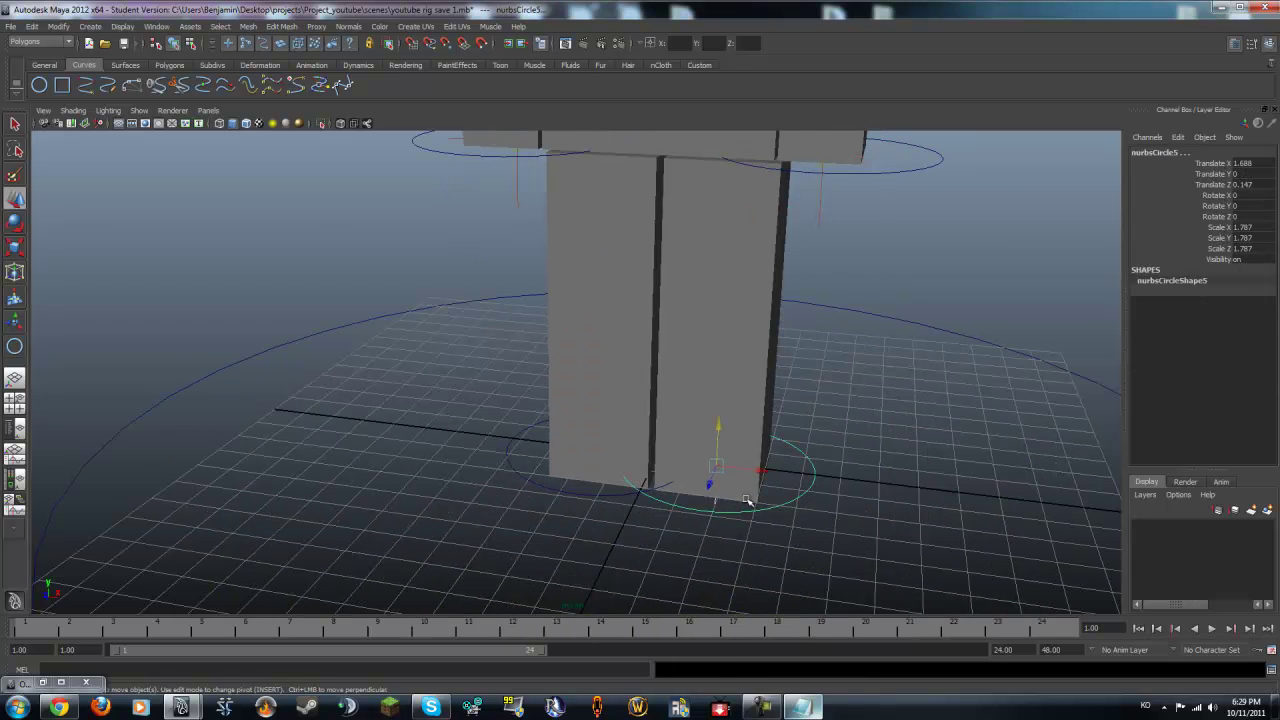
left_click_drag(577, 496, 602, 507)
left_click(599, 505)
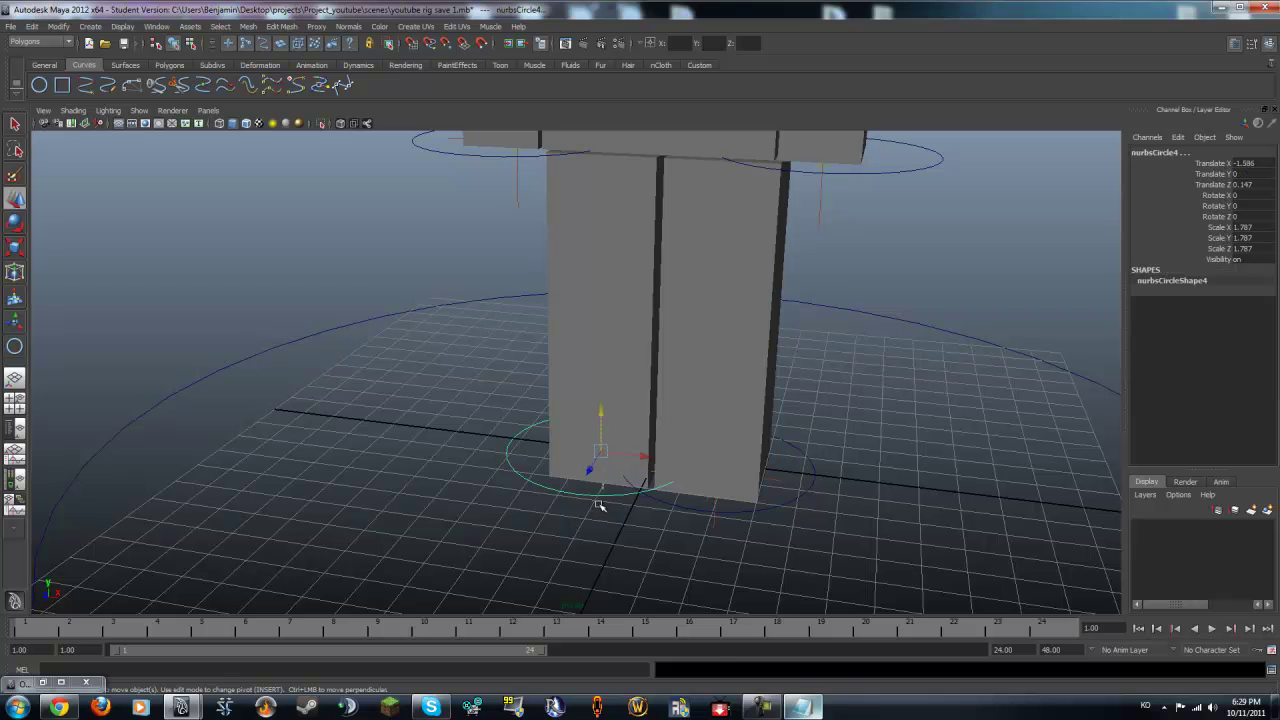
key("p")
left_click(679, 510)
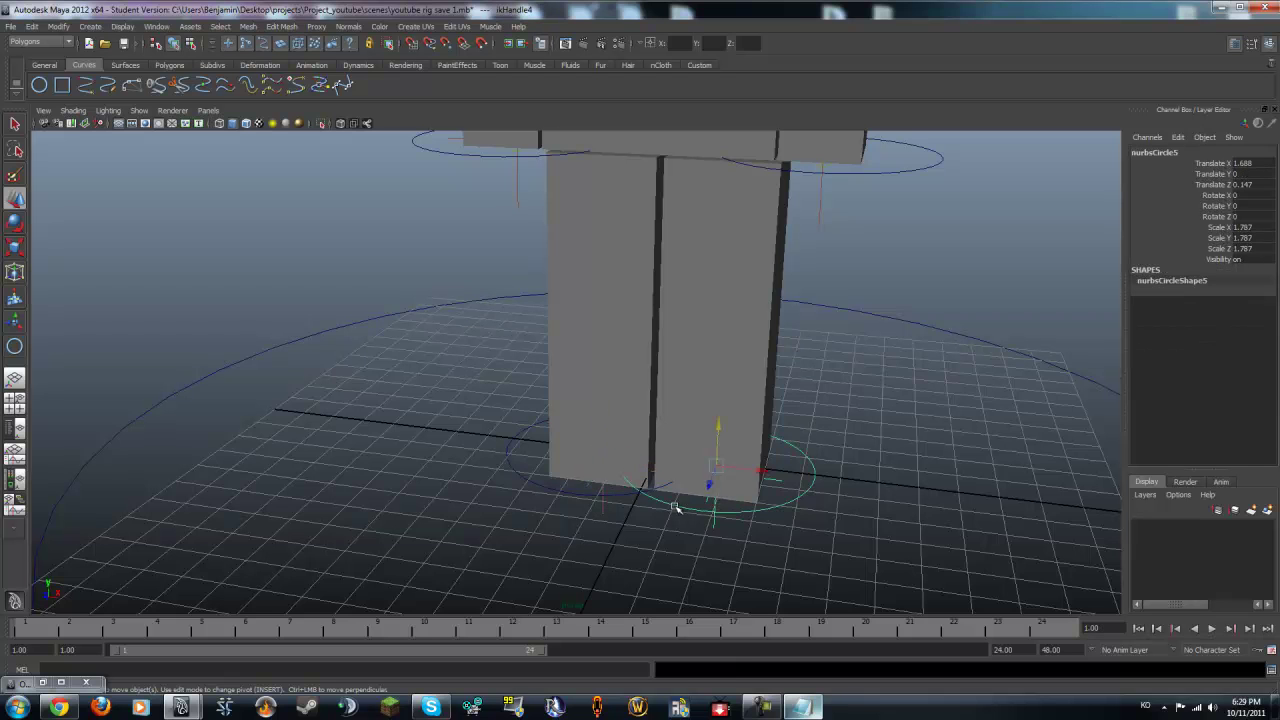
Step: Test the leg controls by moving the foot circles and undo the move
left_click_drag(603, 418, 634, 309)
key("z")
right_click_drag(683, 289, 580, 366, "alt")
middle_click_drag(580, 366, 584, 391, "alt")
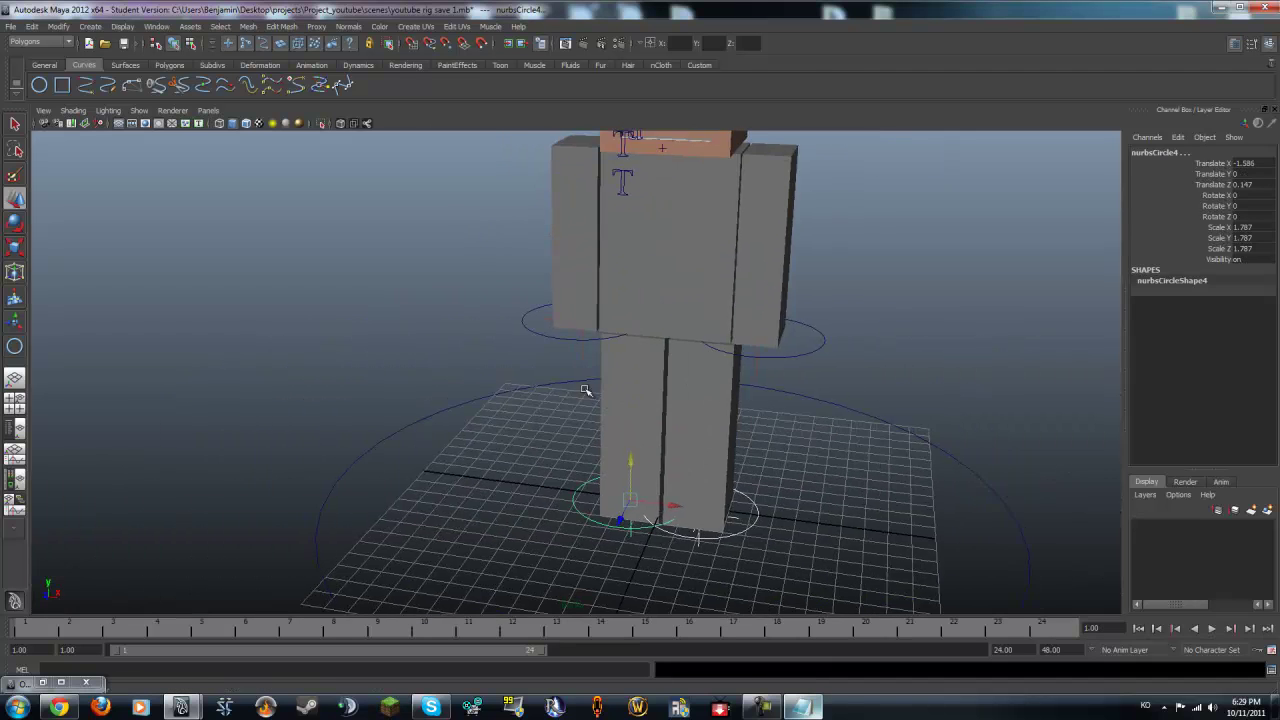
Step: Show the character with its textures in the viewport and save the rig scene
right_click_drag(584, 391, 691, 380, "alt")
key("6")
key("q")
key("ctrl+s")
key("Return")
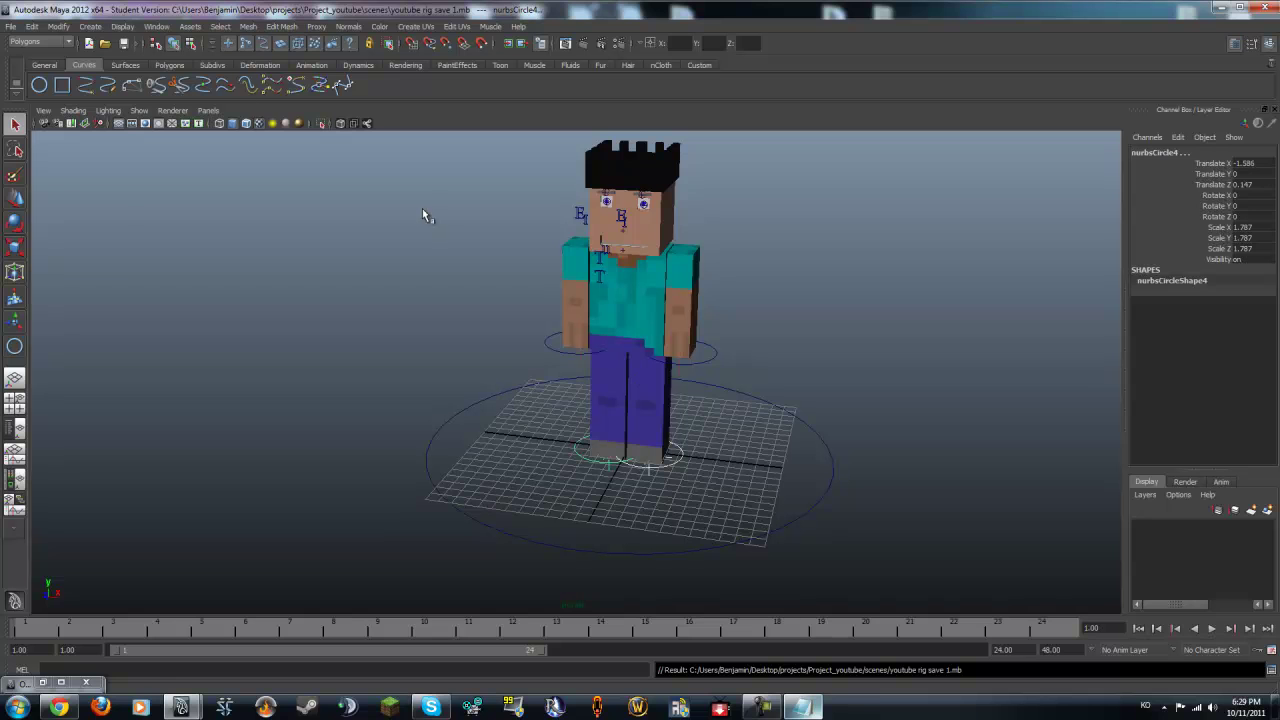
Step: Open the environment scene env final .mb
left_click(12, 27)
left_click(38, 59)
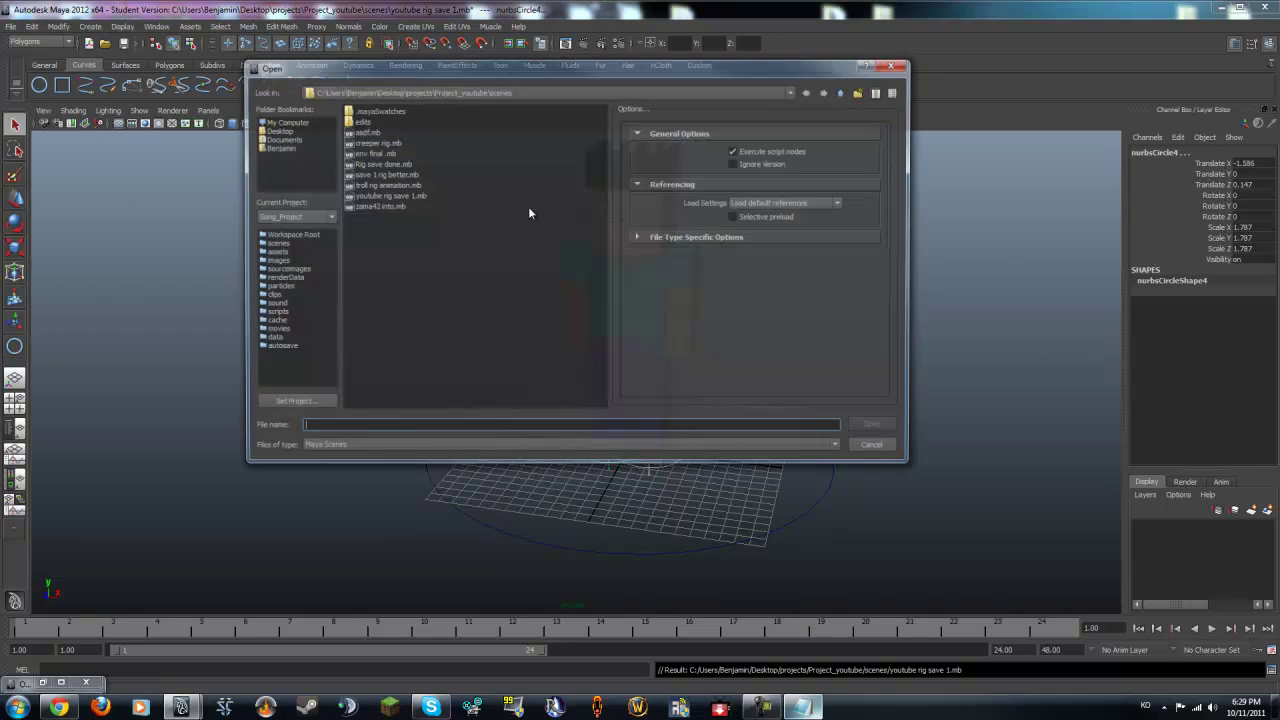
left_click(372, 153)
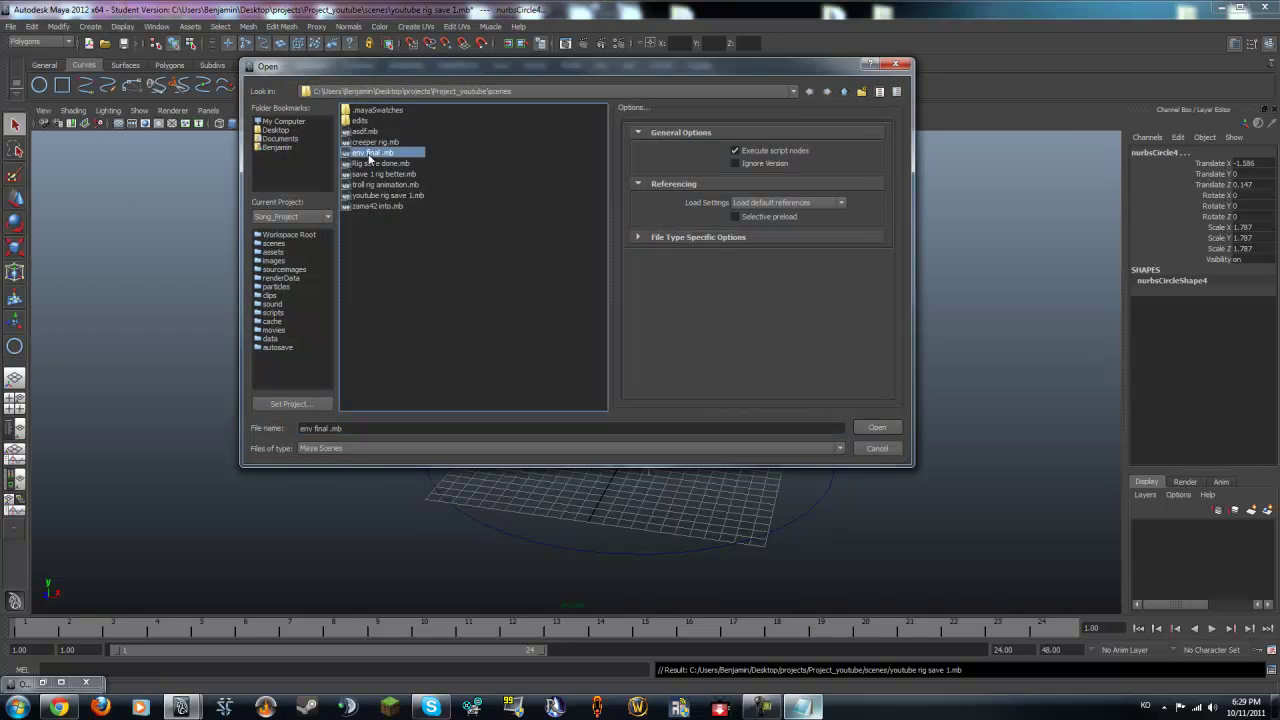
double_click(367, 153)
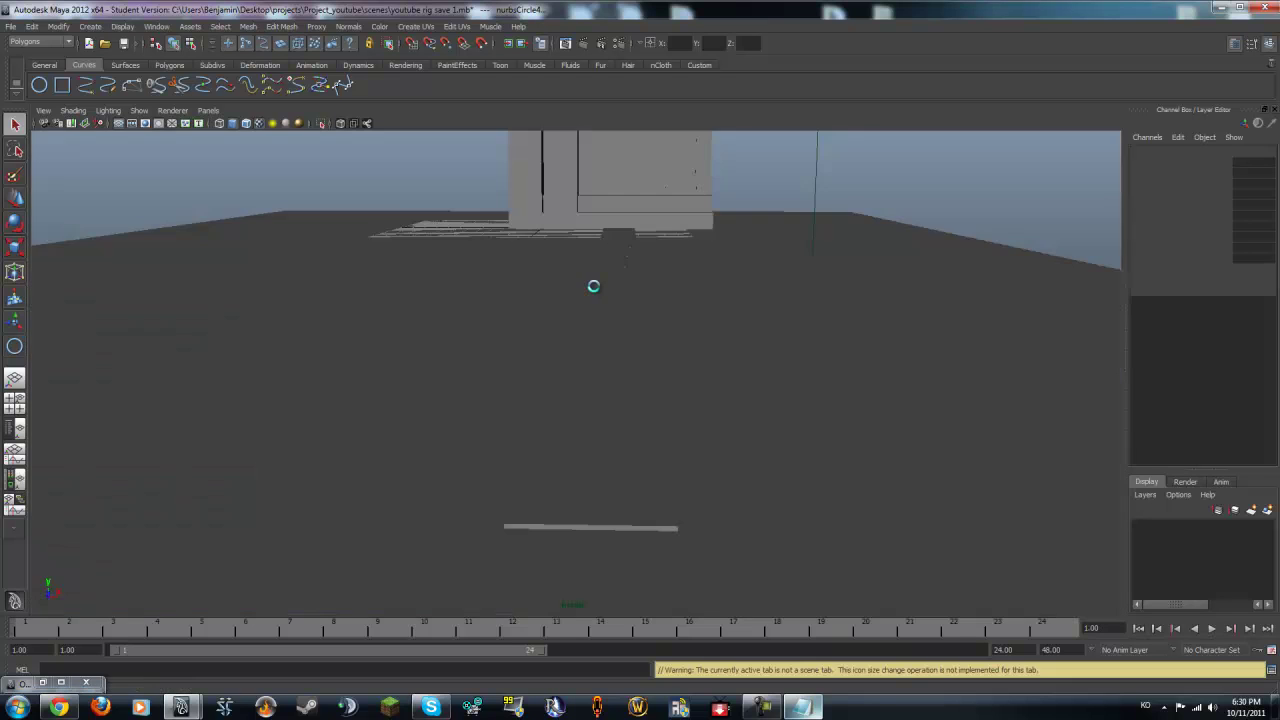
left_click_drag(551, 320, 547, 333, "alt")
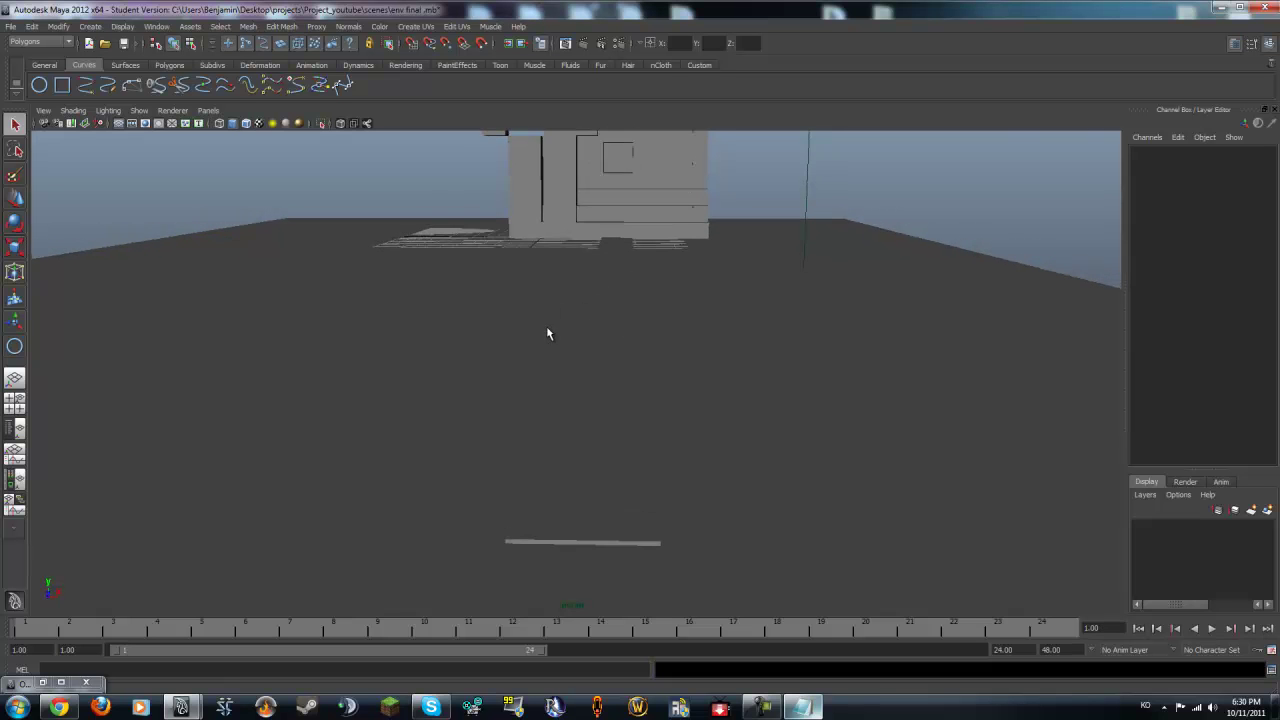
Step: Import youtube rig save 1.mb into the environment scene
left_click(11, 26)
left_click(37, 144)
left_click(356, 204)
left_click(354, 195)
left_click(352, 185)
left_click(351, 165)
left_click(351, 174)
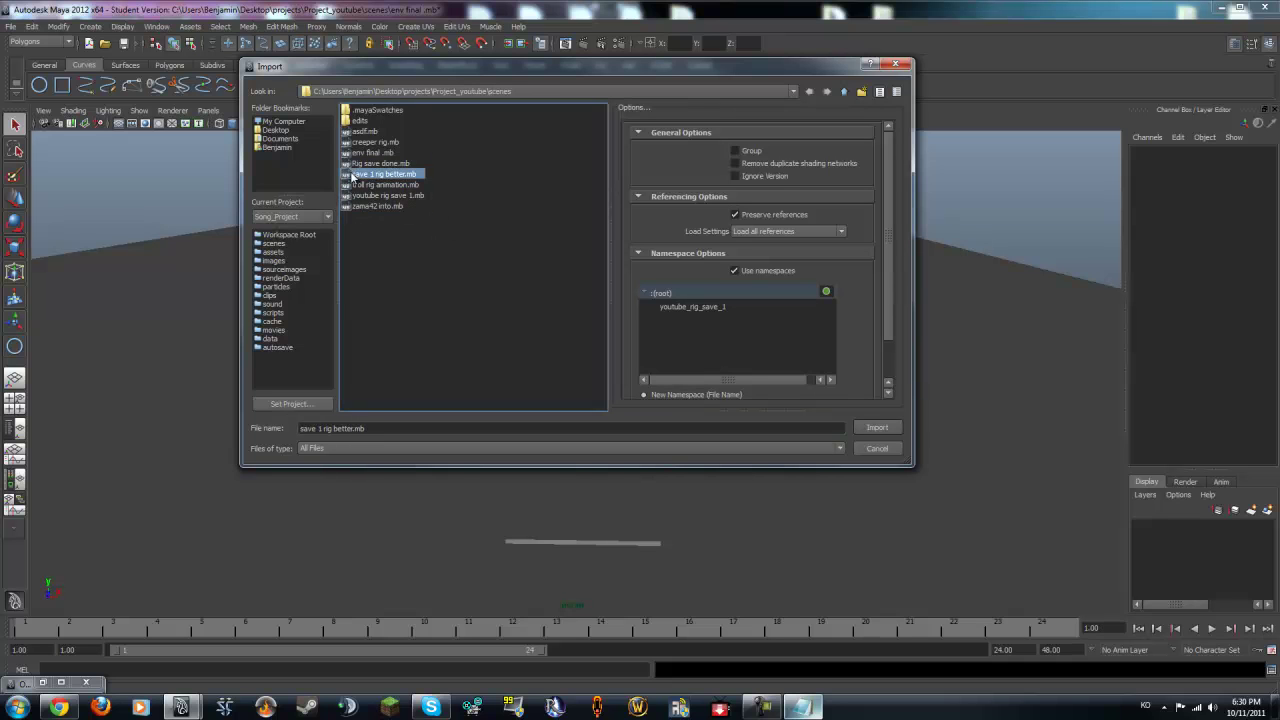
left_click_drag(349, 157, 349, 150)
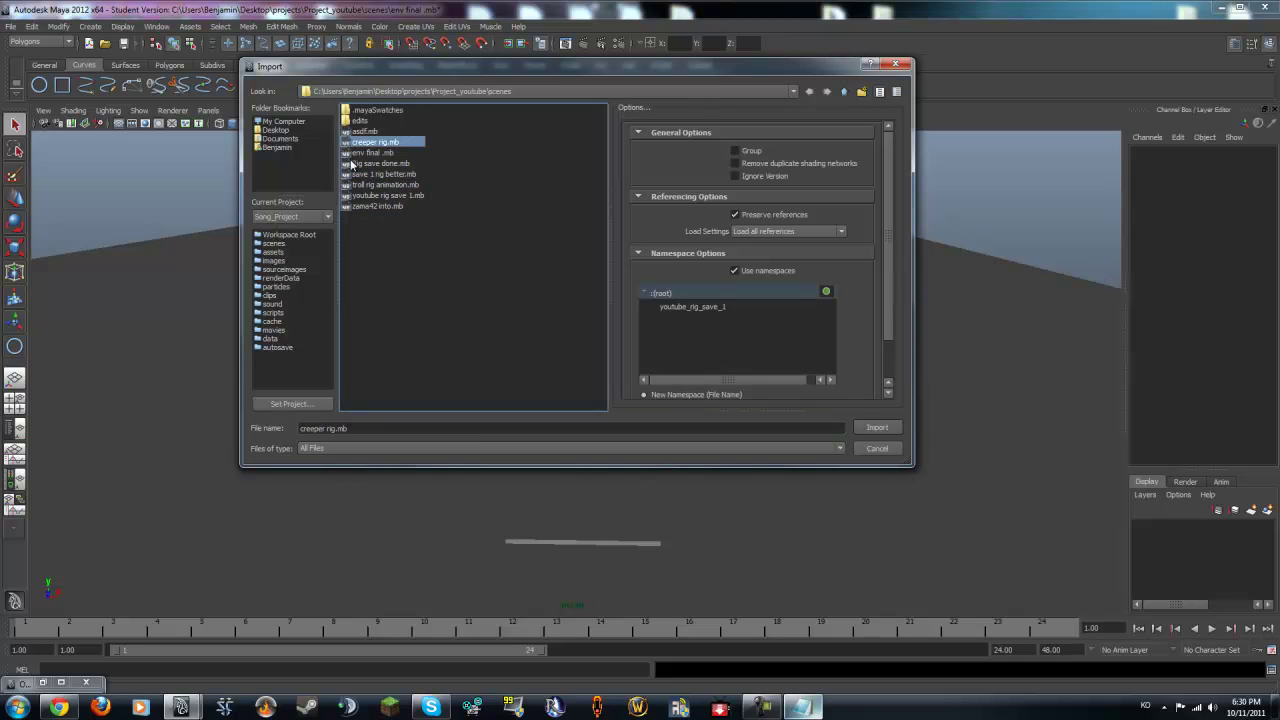
double_click(355, 196)
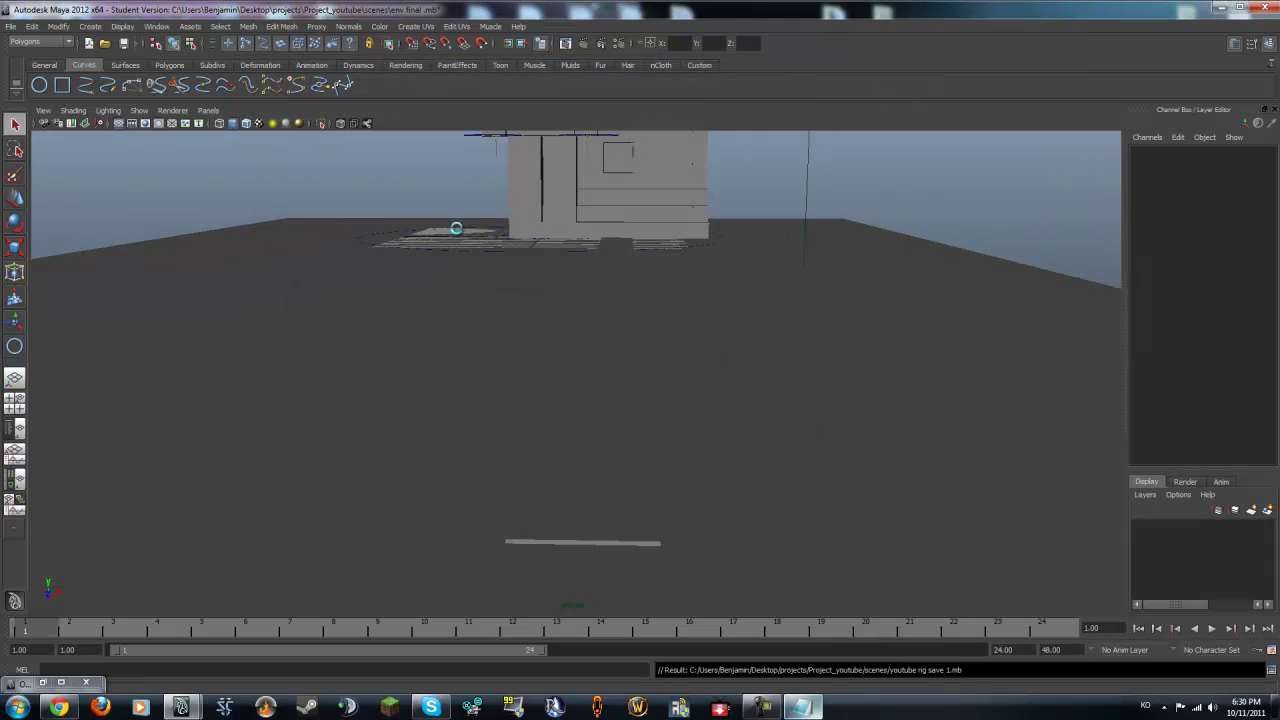
Step: Test the imported rig by moving its large ground circle and undo the move
left_click_drag(622, 258, 505, 238, "alt")
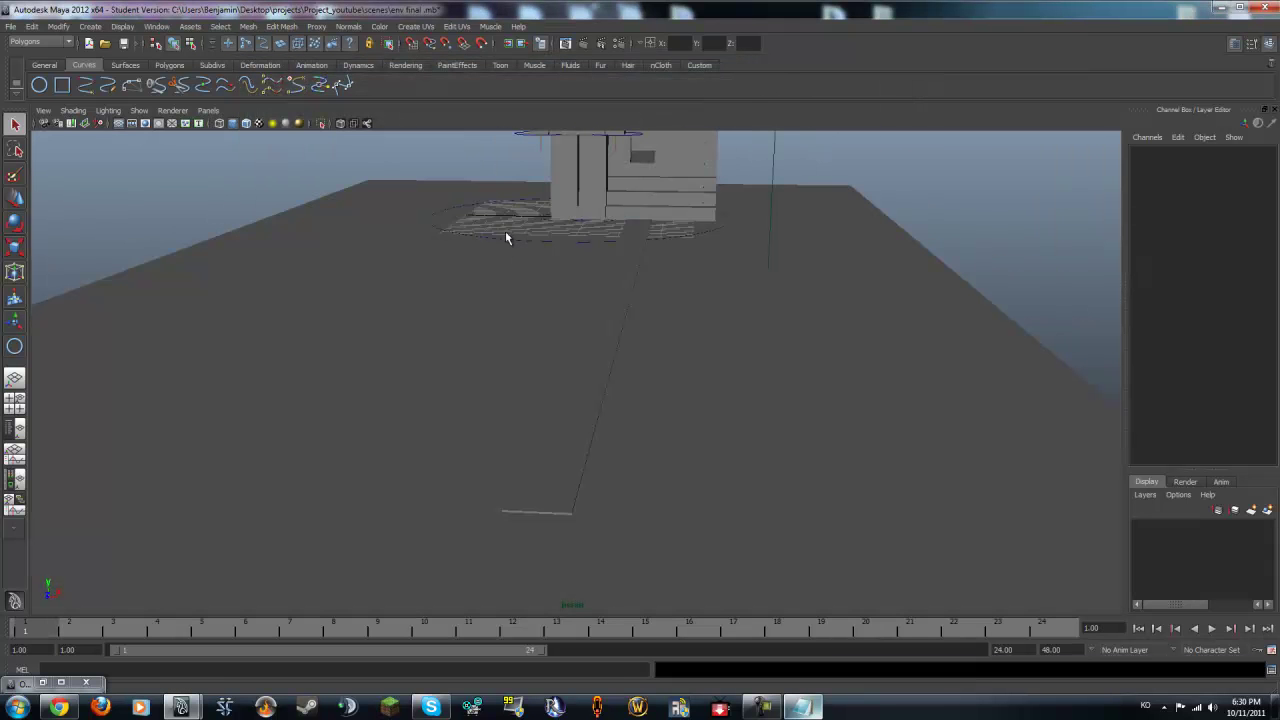
left_click(436, 222)
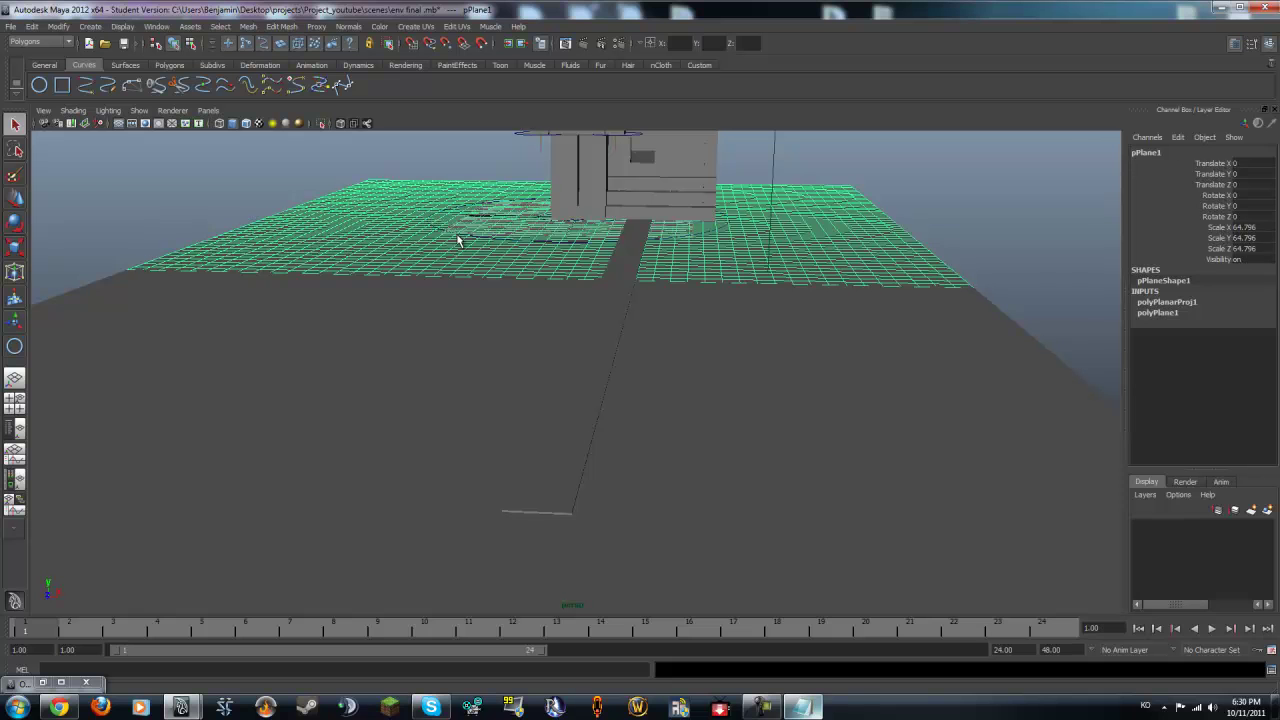
left_click(500, 240)
key("w")
left_click_drag(578, 220, 544, 488)
key("ctrl+z")
Step: Try to select the foot controls together with the large ground circle and undo the selection changes
right_click_drag(544, 488, 766, 486, "alt")
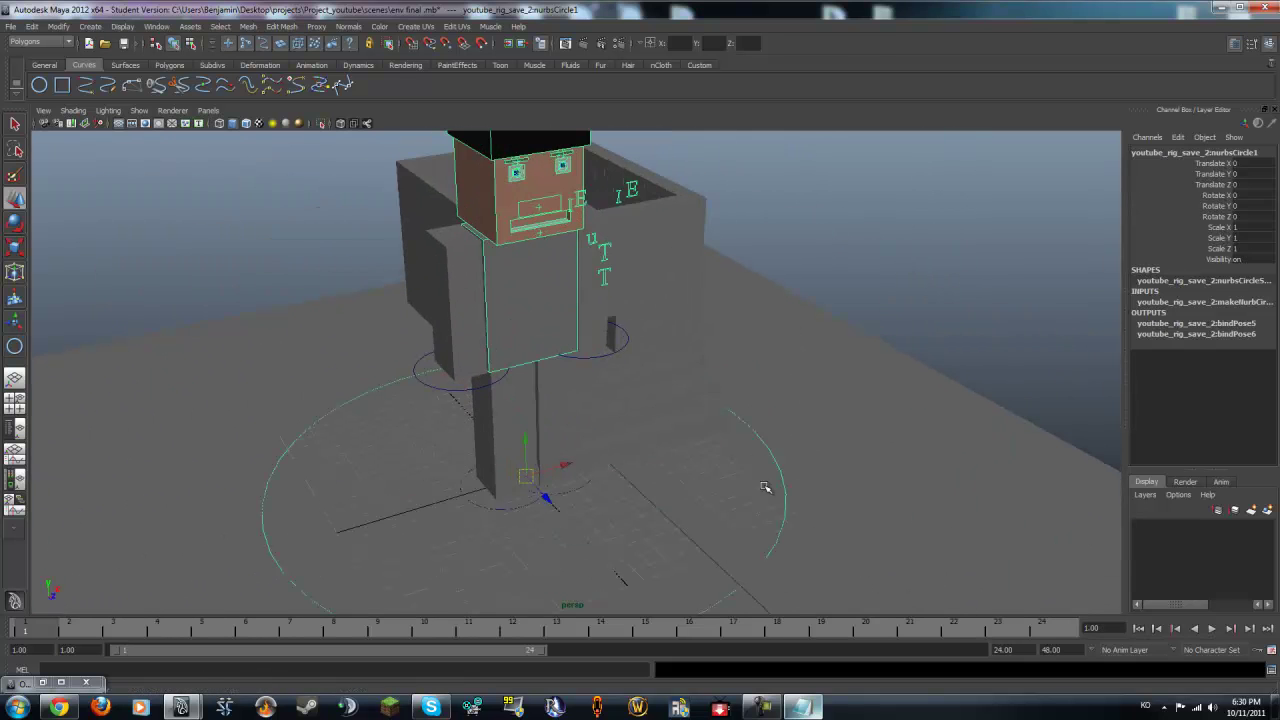
left_click(503, 511, "shift")
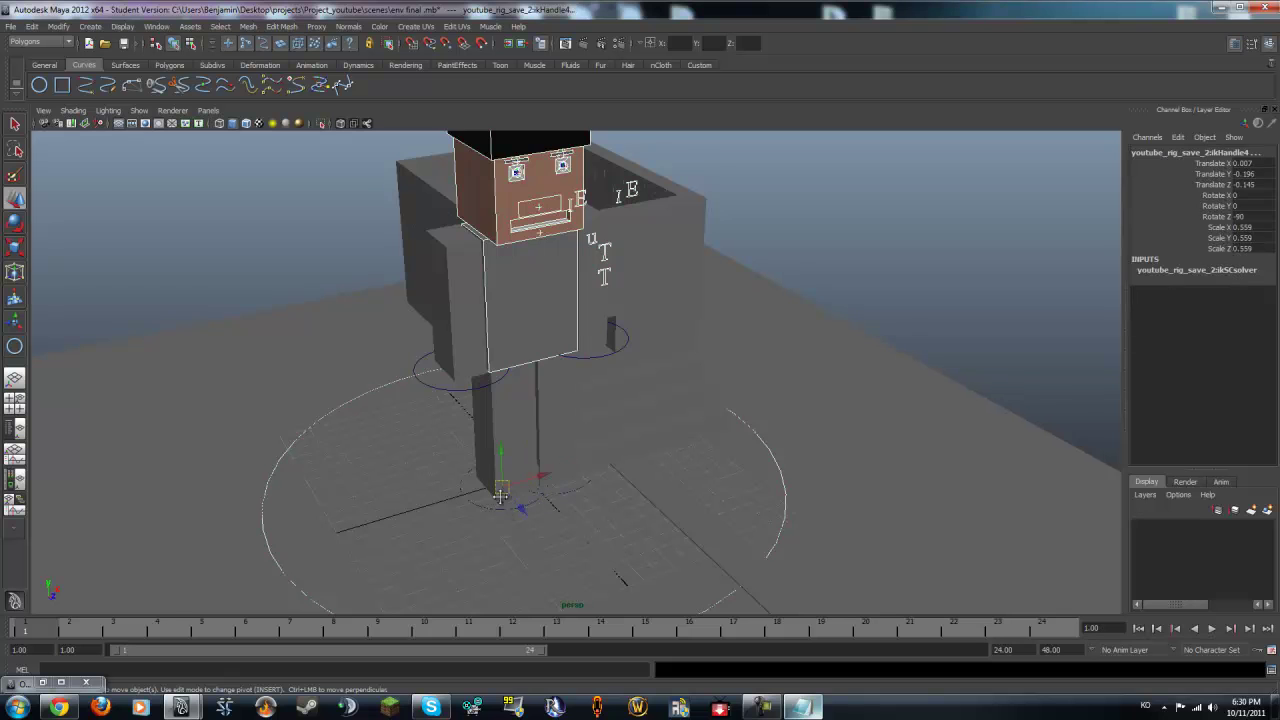
middle_click_drag(497, 492, 501, 446, "alt")
key("ctrl+z")
left_click(515, 470, "shift")
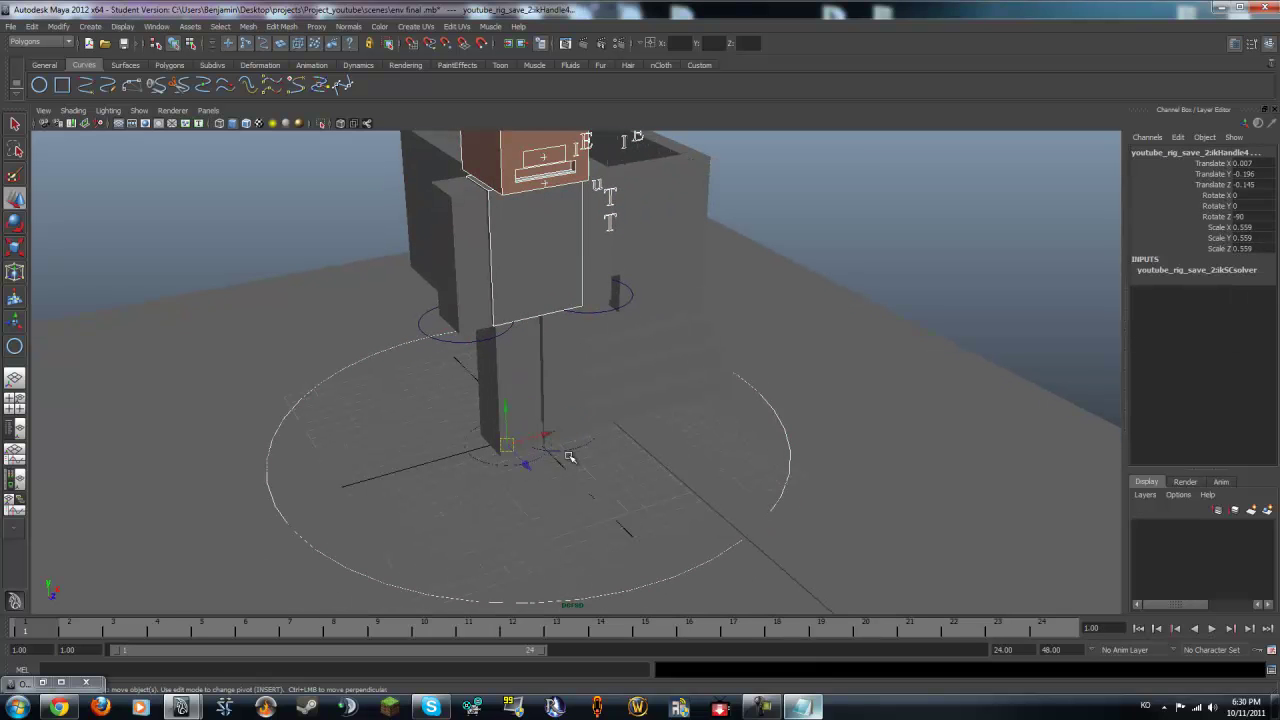
key("ctrl+z")
left_click_drag(523, 428, 497, 414, "alt")
Step: Reopen youtube rig save 1.mb, discarding the changes to the environment scene
left_click(12, 26)
left_click(38, 58)
double_click(385, 195)
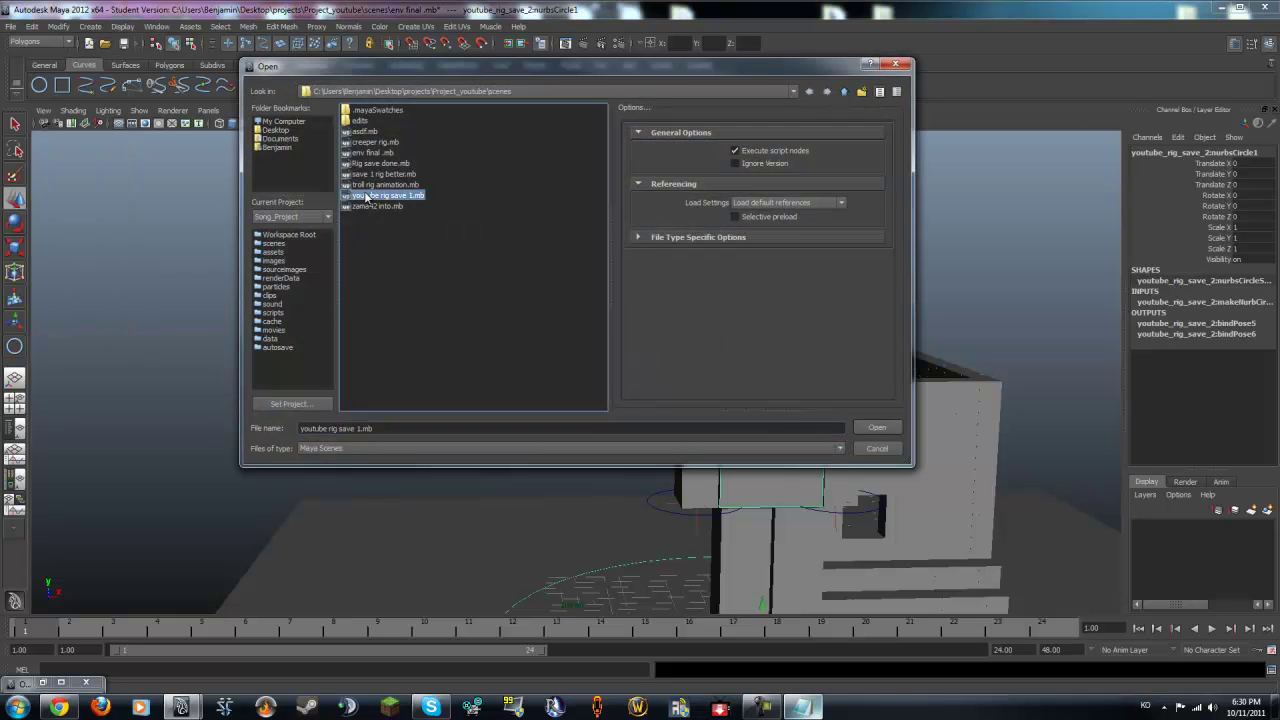
left_click(650, 357)
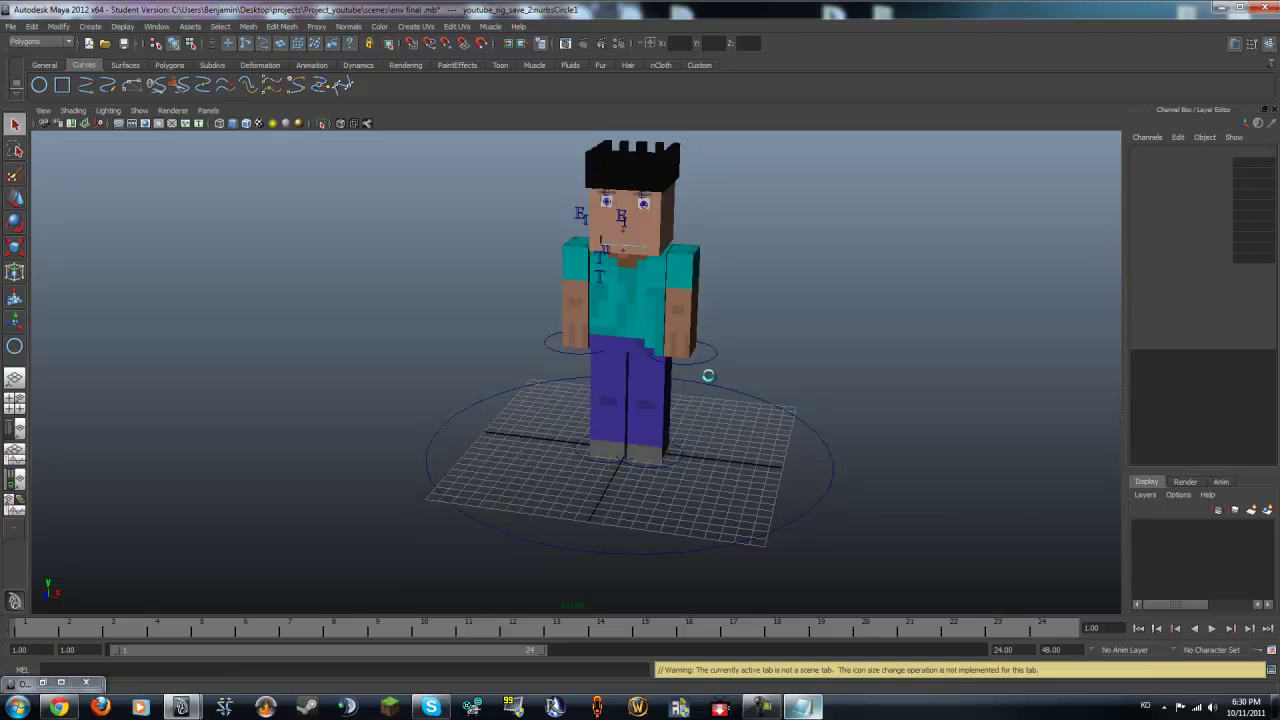
Step: Select the foot and hand control circles together for parenting to the large ground circle
scroll(620, 378, "up", 4)
scroll(360, 454, "down", 1)
left_click_drag(360, 454, 451, 500)
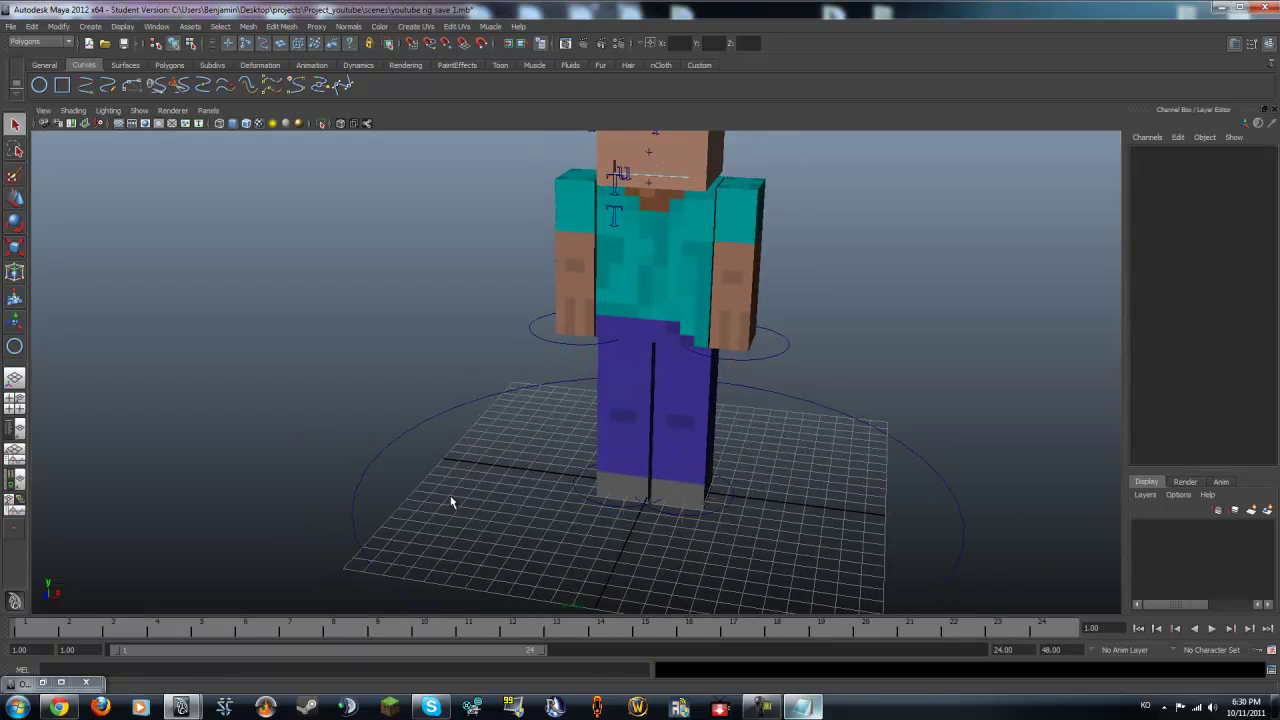
left_click(700, 522)
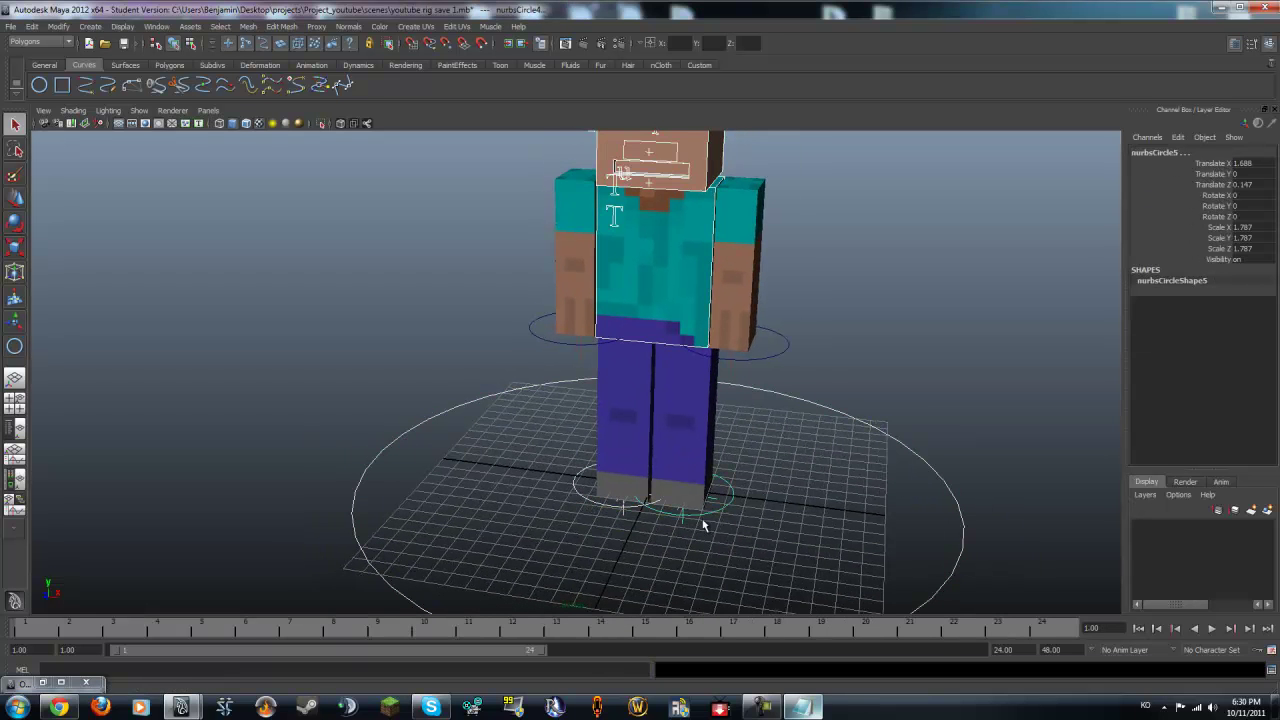
left_click(531, 331)
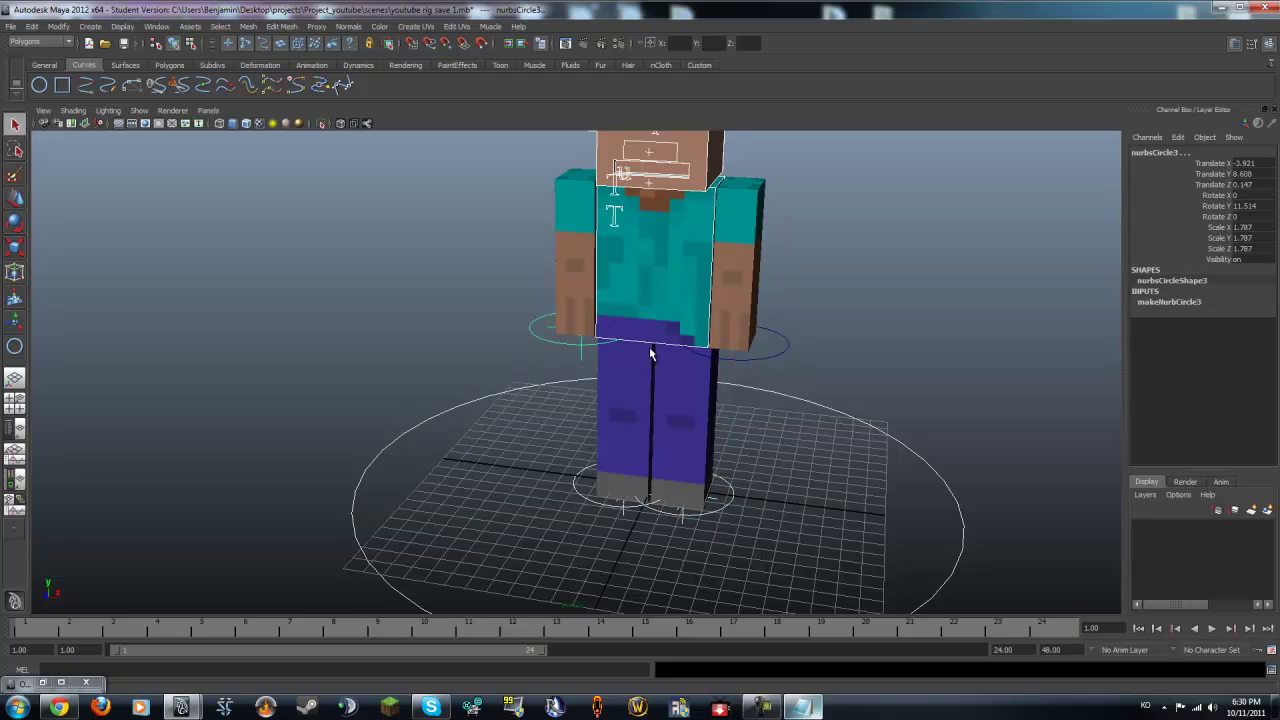
left_click(750, 353)
Step: Add the arm, leg and head joints to the selection in the front view
key("space")
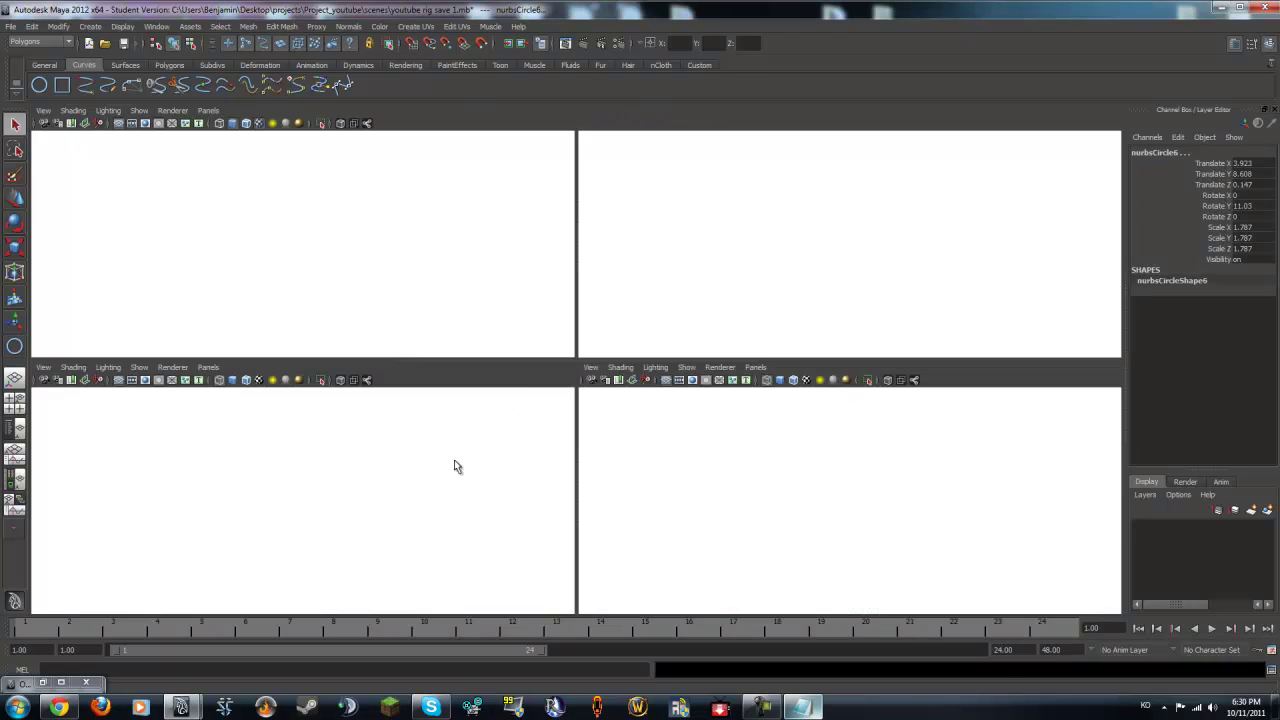
key("space")
middle_click_drag(432, 443, 467, 481, "alt")
scroll(450, 283, "down", 1)
middle_click_drag(575, 256, 566, 90, "alt")
middle_click_drag(736, 429, 771, 564, "alt")
left_click(505, 211)
left_click(714, 214)
left_click(654, 397)
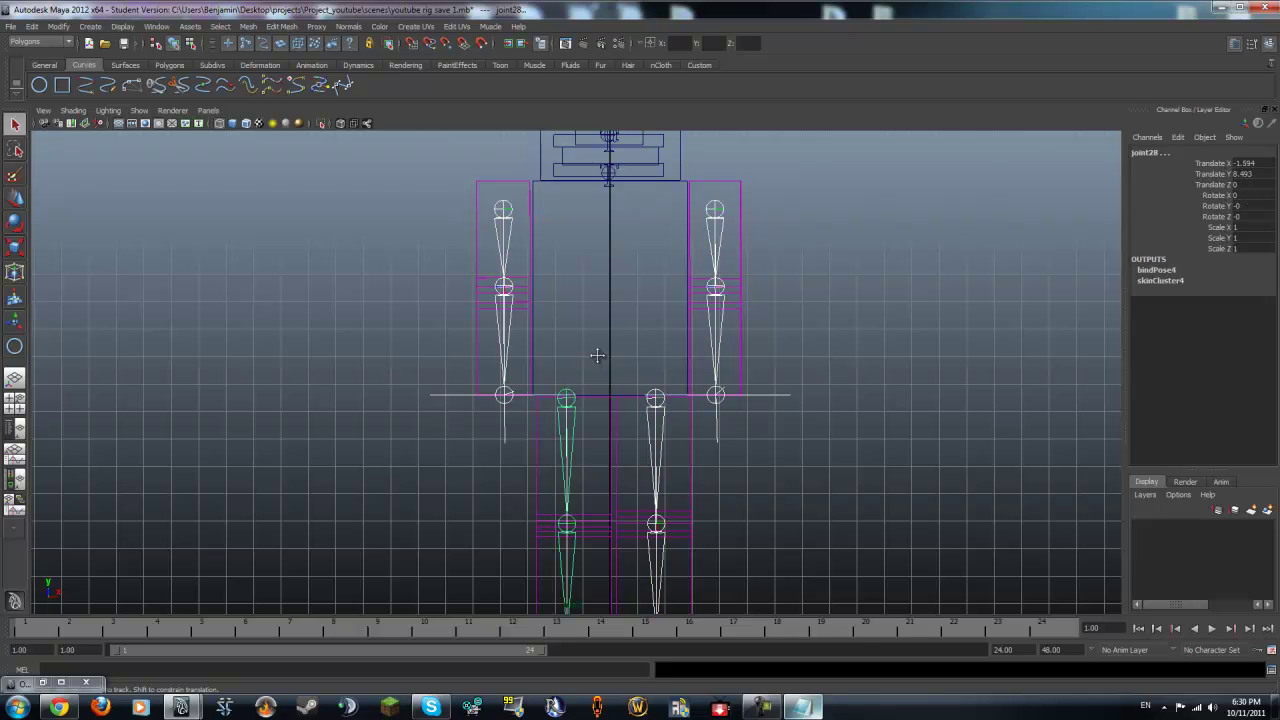
middle_click_drag(589, 215, 609, 324, "alt")
scroll(566, 284, "down", 2)
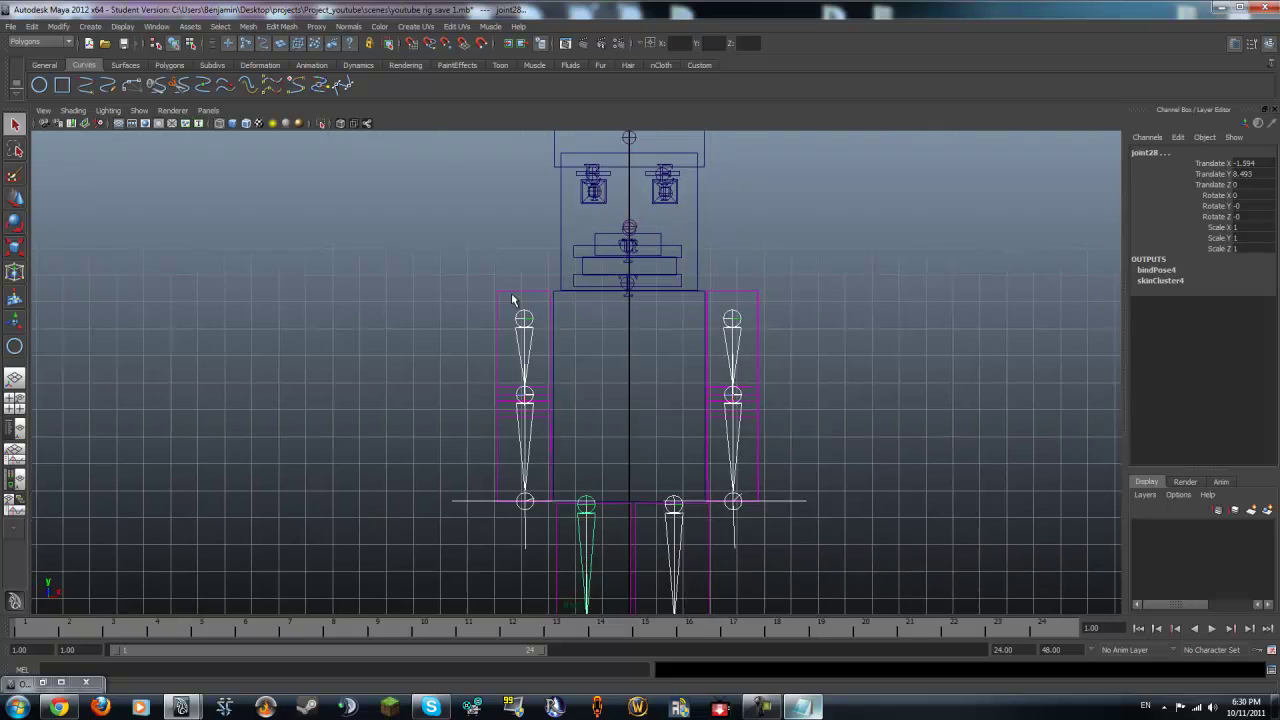
mouse_move(681, 301)
left_mouse_down()
mouse_move(685, 316)
mouse_move(669, 315)
left_mouse_up()
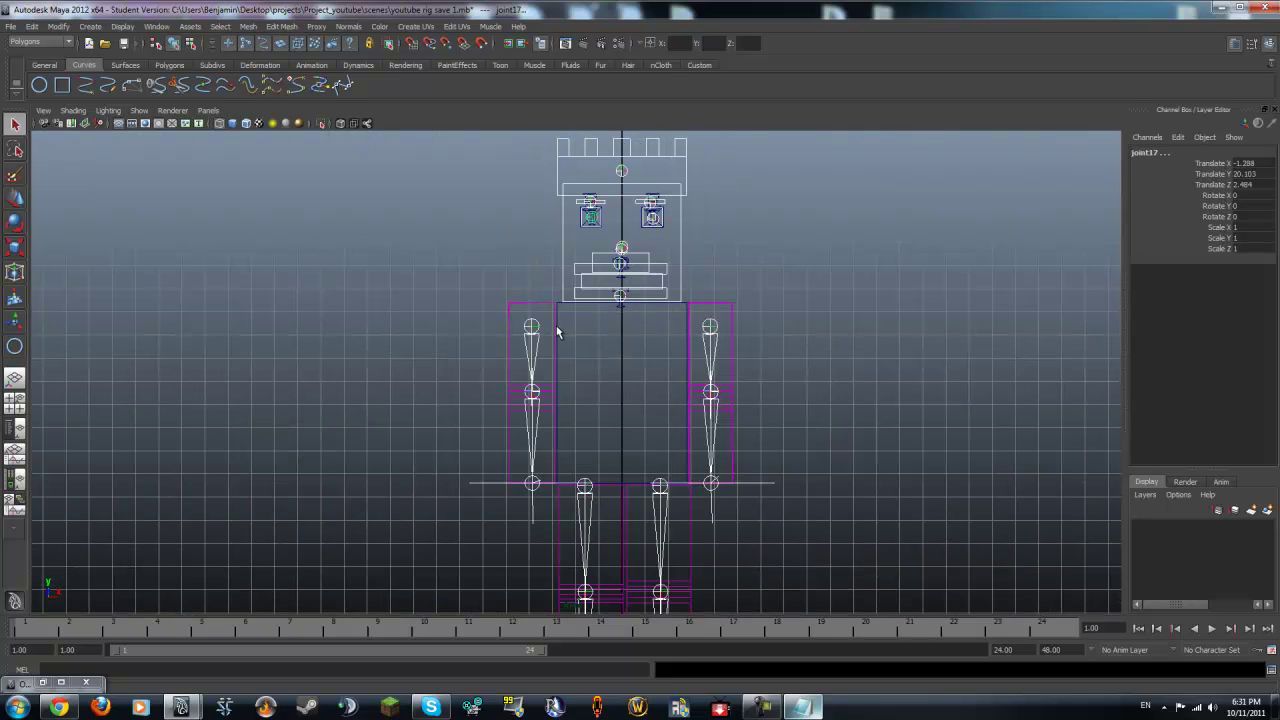
Step: Parent the selected control circles and joints to the large ground circle
left_click(557, 332)
middle_click_drag(685, 708, 697, 365, "alt")
key("ctrl+z")
key("ctrl+z")
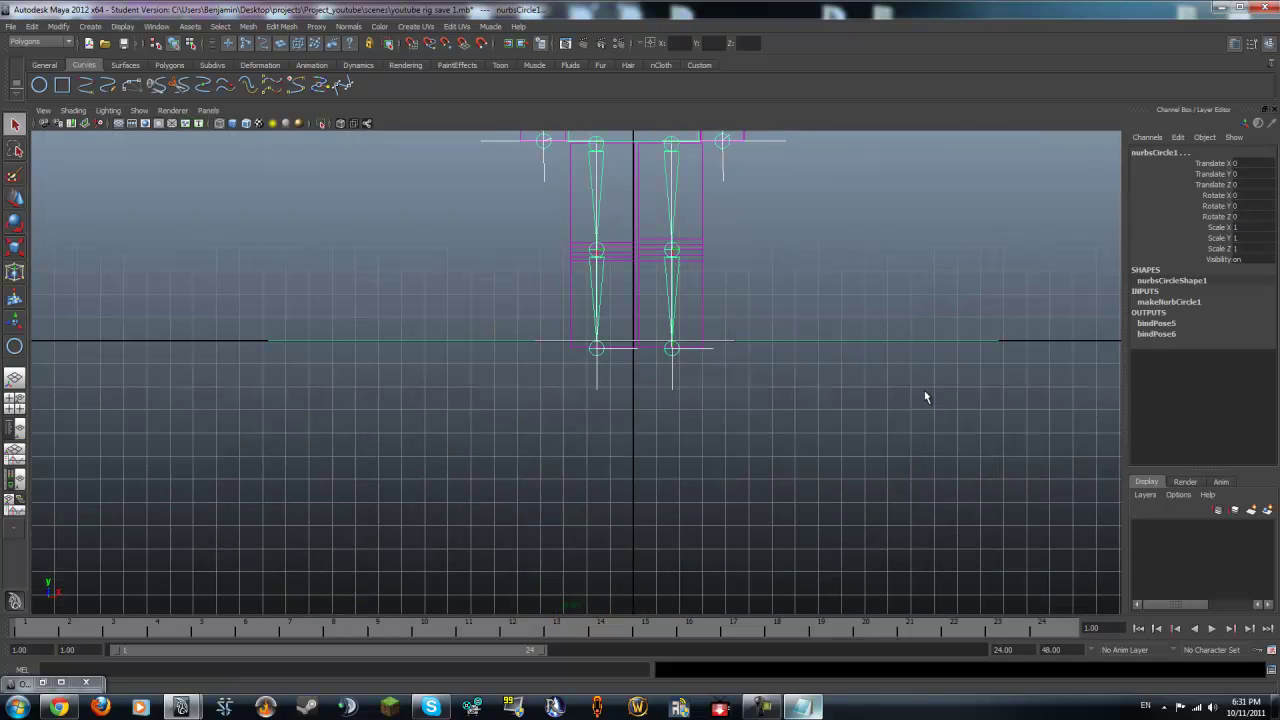
middle_click_drag(793, 258, 818, 583, "alt")
scroll(760, 262, "down", 2)
key("space")
key("space")
scroll(822, 240, "down", 1)
left_click(822, 240)
Step: Test the whole rig by moving the large ground circle in the perspective view and undo the move
middle_click_drag(822, 240, 812, 395, "alt")
scroll(494, 387, "down", 1)
scroll(494, 387, "down", 3)
left_click_drag(707, 434, 771, 549)
key("w")
left_click(627, 497)
key("ctrl+z")
left_click_drag(550, 497, 750, 490, "alt")
key("ctrl+z")
Step: Save the rig scene and open the environment scene env final .mb
key("ctrl+s")
key("Return")
key("q")
left_click(9, 26)
left_click(22, 52)
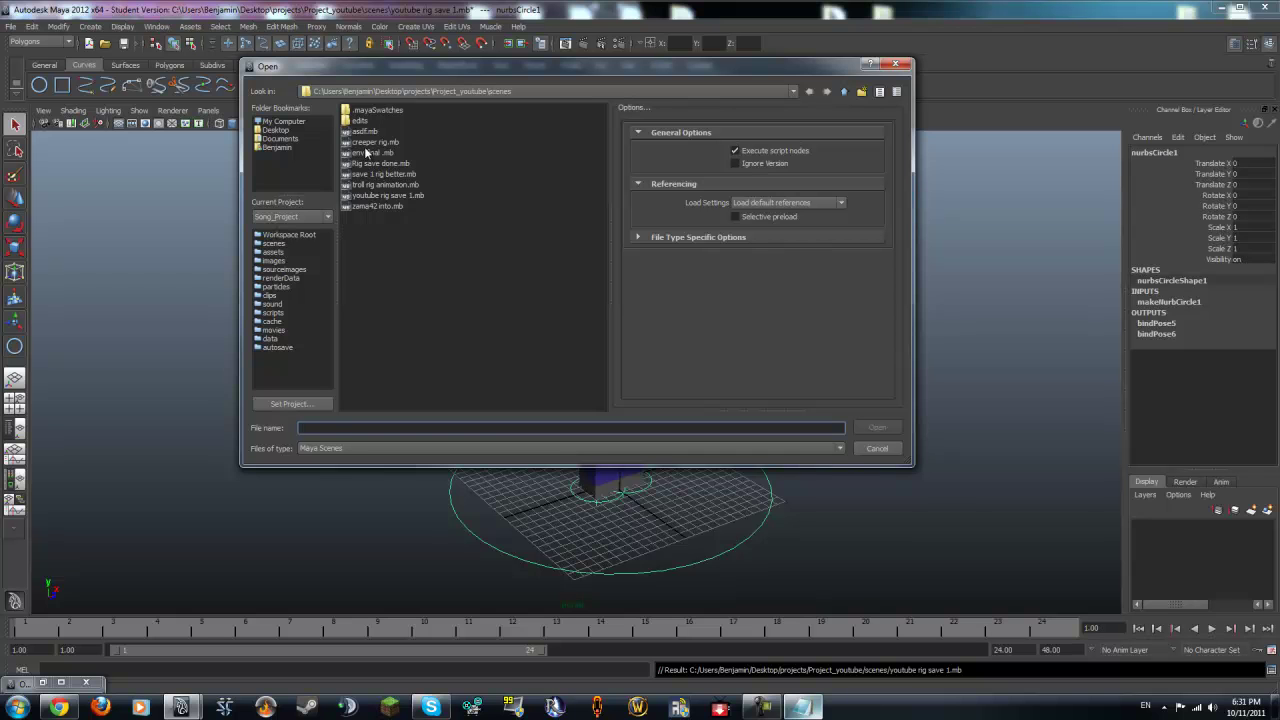
double_click(366, 153)
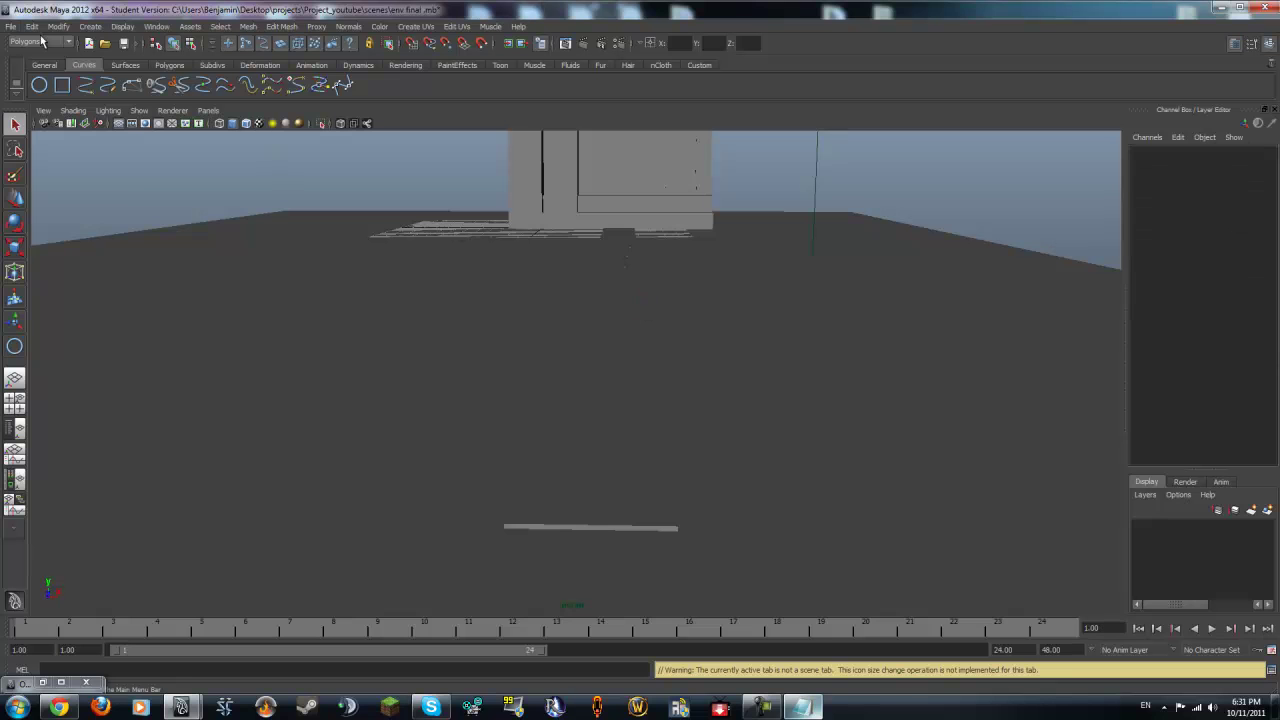
left_click(11, 26)
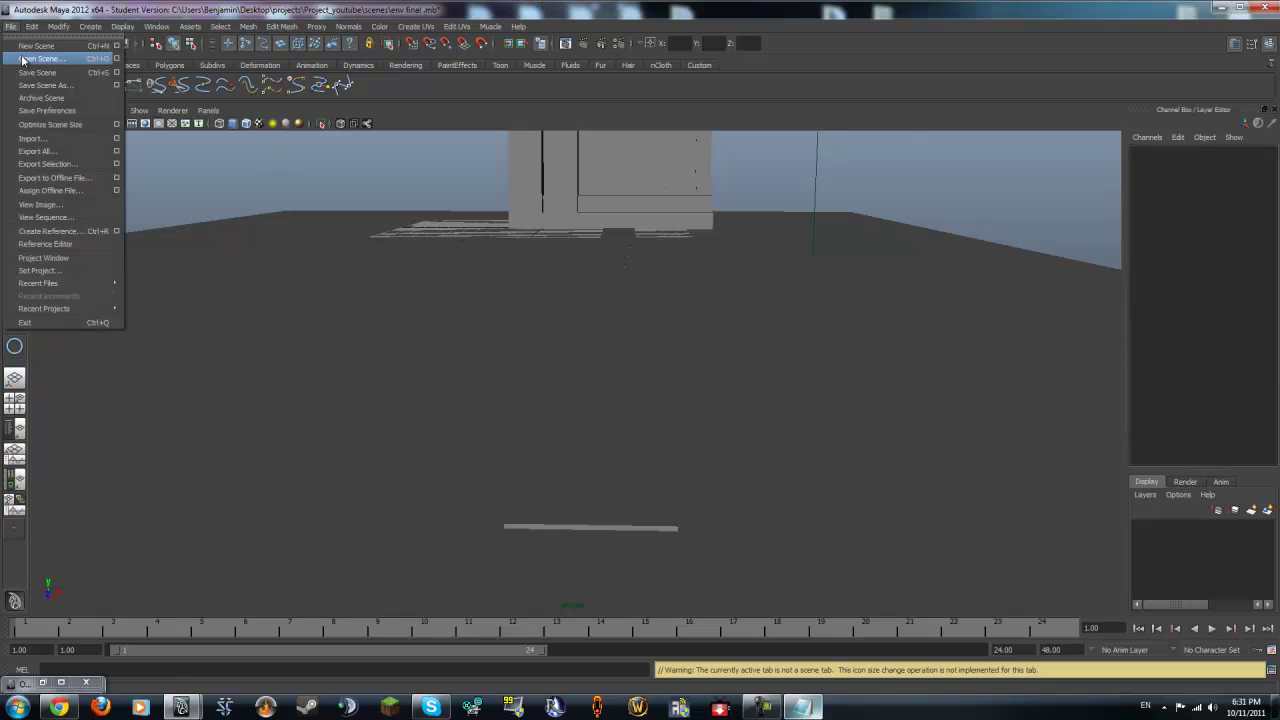
left_click(30, 60)
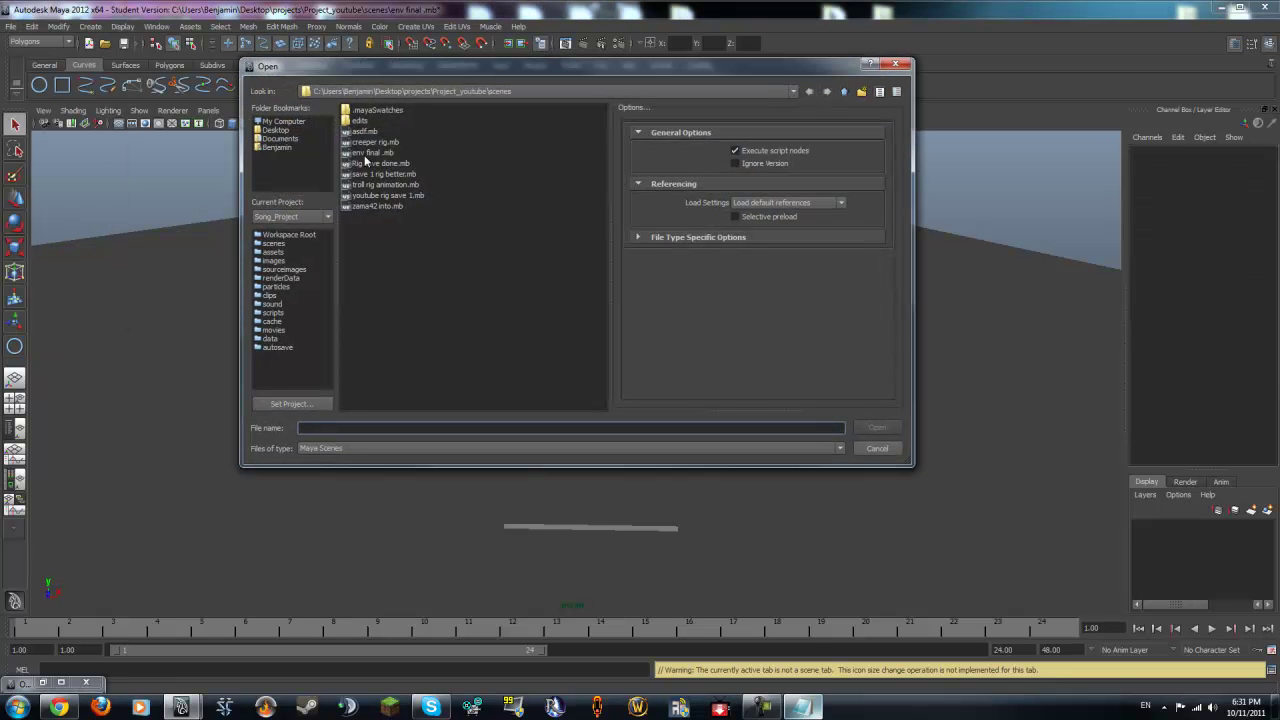
left_click(896, 65)
Step: Import youtube rig save 1.mb into the environment scene
left_click(12, 26)
left_click(48, 138)
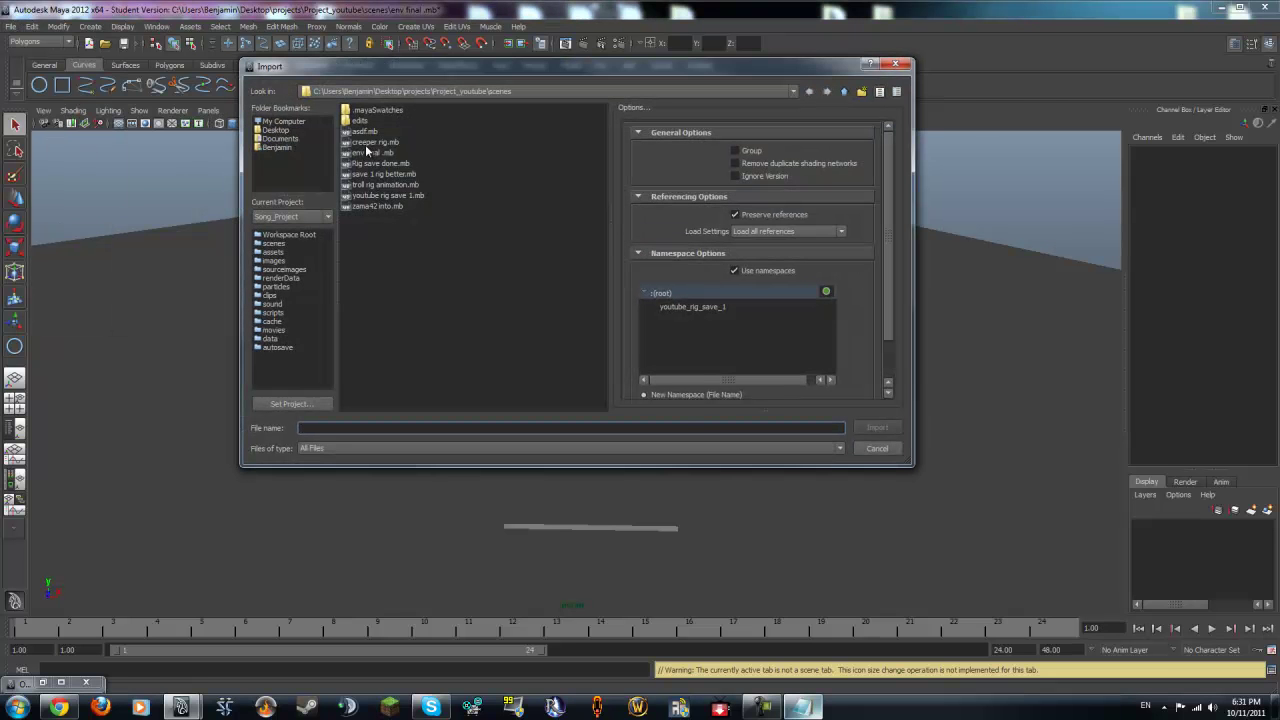
left_click(367, 152)
left_click(361, 145)
left_click(359, 154)
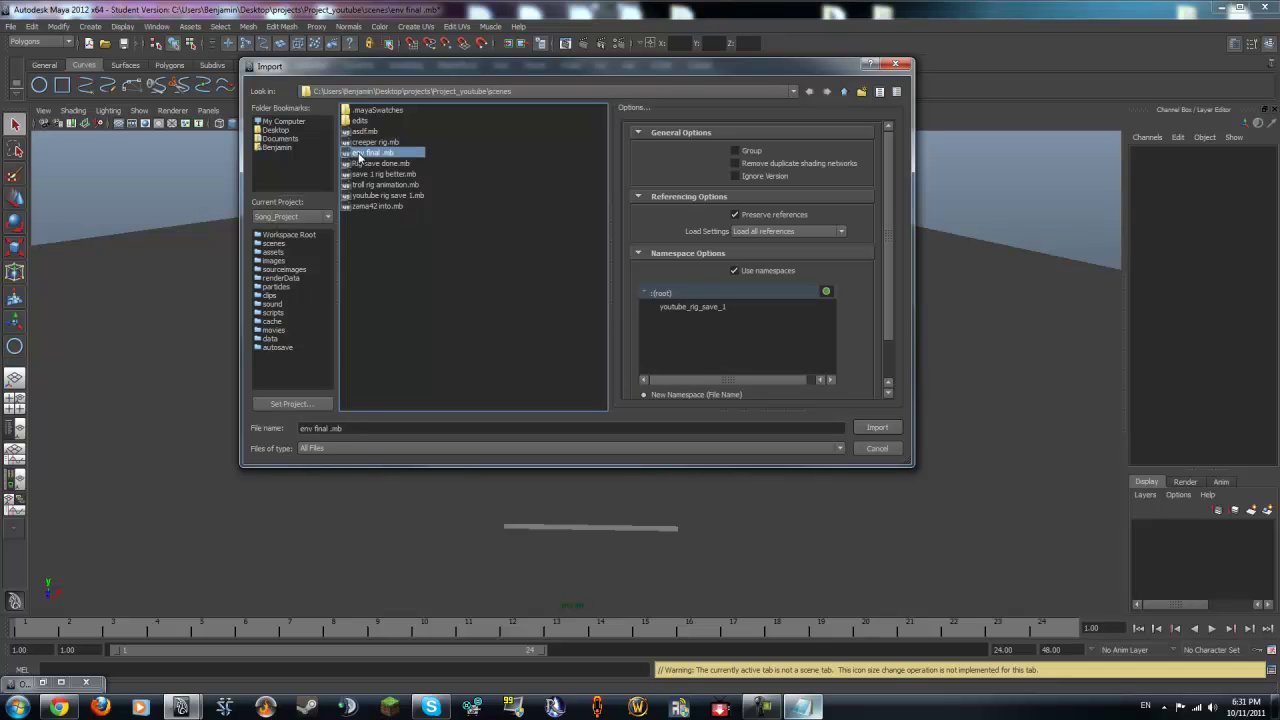
double_click(355, 196)
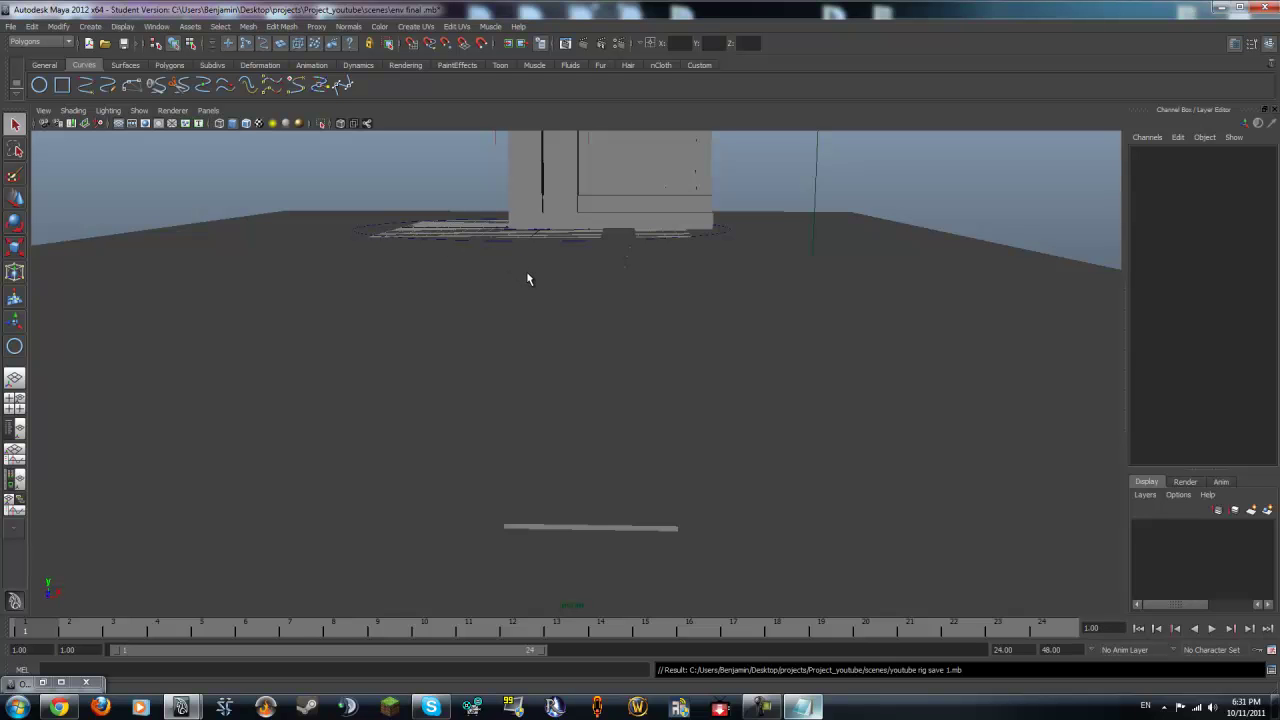
Step: Scale the rig's large ground circle to about 0.236 and move it to about X 6.46, Z 54.6 in front of the building
left_click_drag(617, 283, 457, 287, "alt")
left_click(445, 303)
key("w")
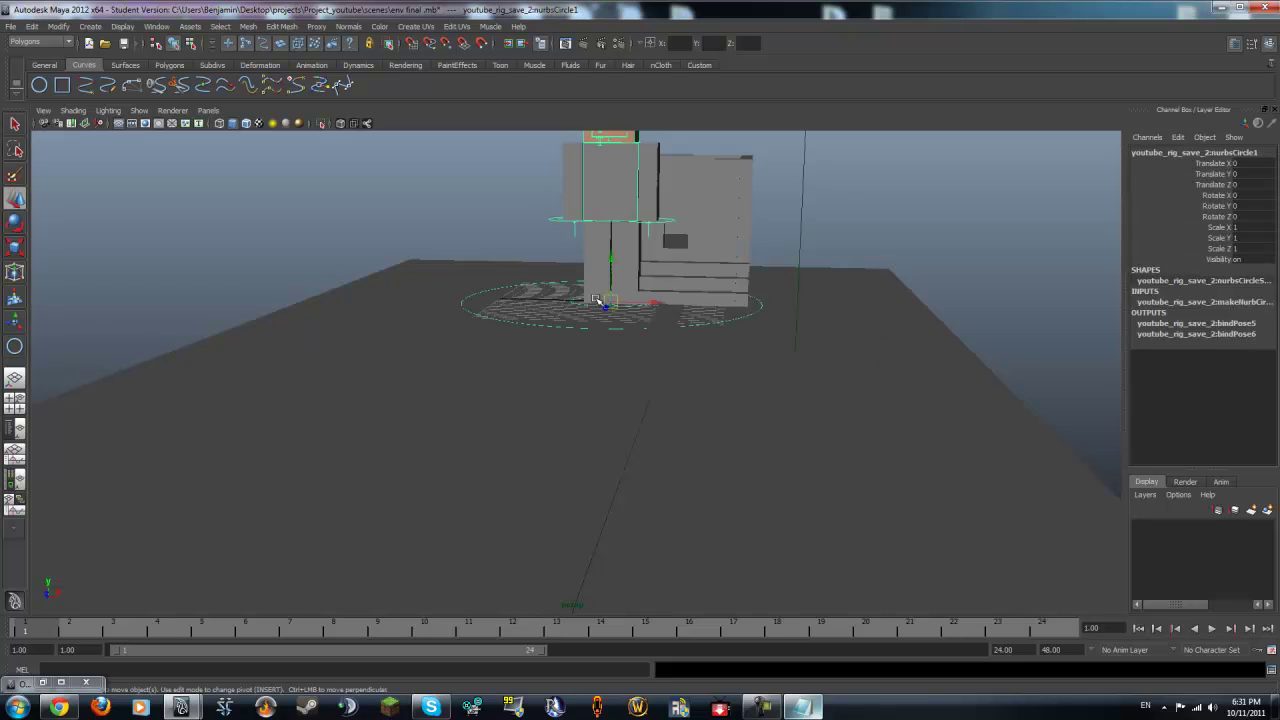
left_click_drag(603, 311, 852, 365, "alt")
left_click_drag(1069, 425, 497, 394)
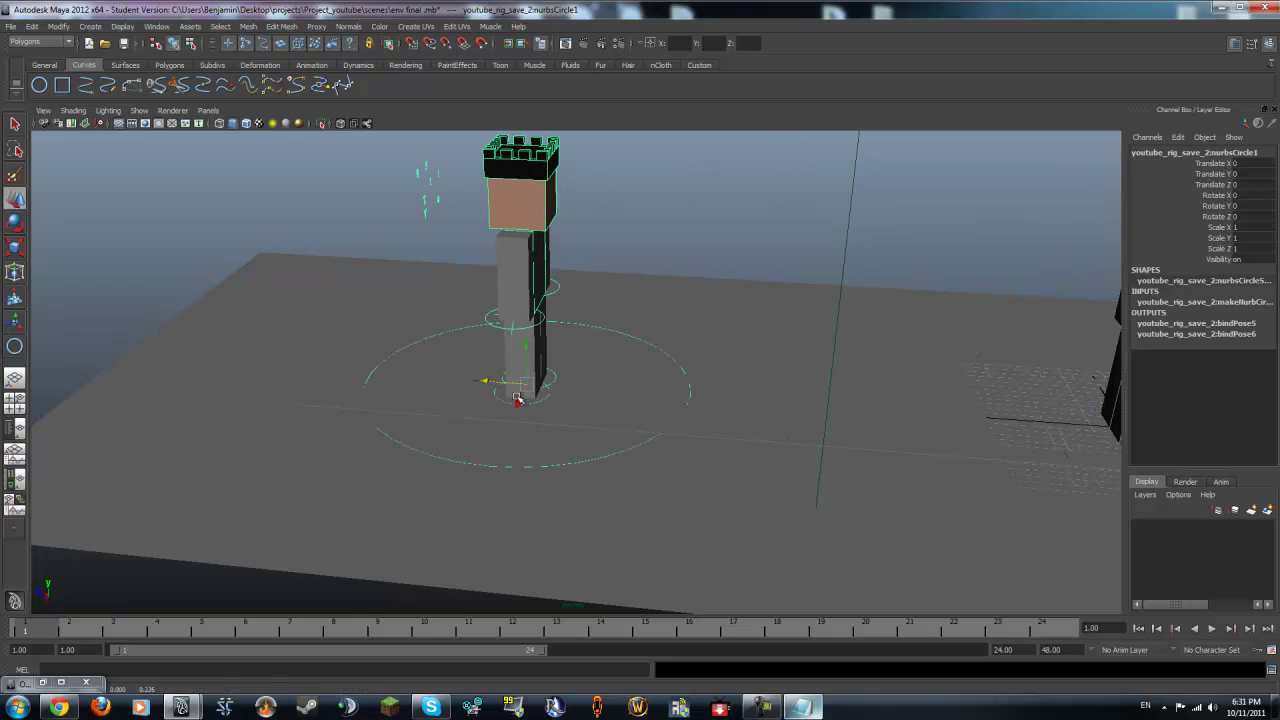
middle_click_drag(409, 376, 240, 349)
left_click_drag(240, 349, 737, 508, "alt")
key("ctrl+z")
right_click_drag(734, 477, 455, 405, "alt")
left_click_drag(455, 405, 551, 428, "alt")
Step: Raise the rig by its ground circle to about Y 6.88 in the front view, with X at about 6.48
key("space")
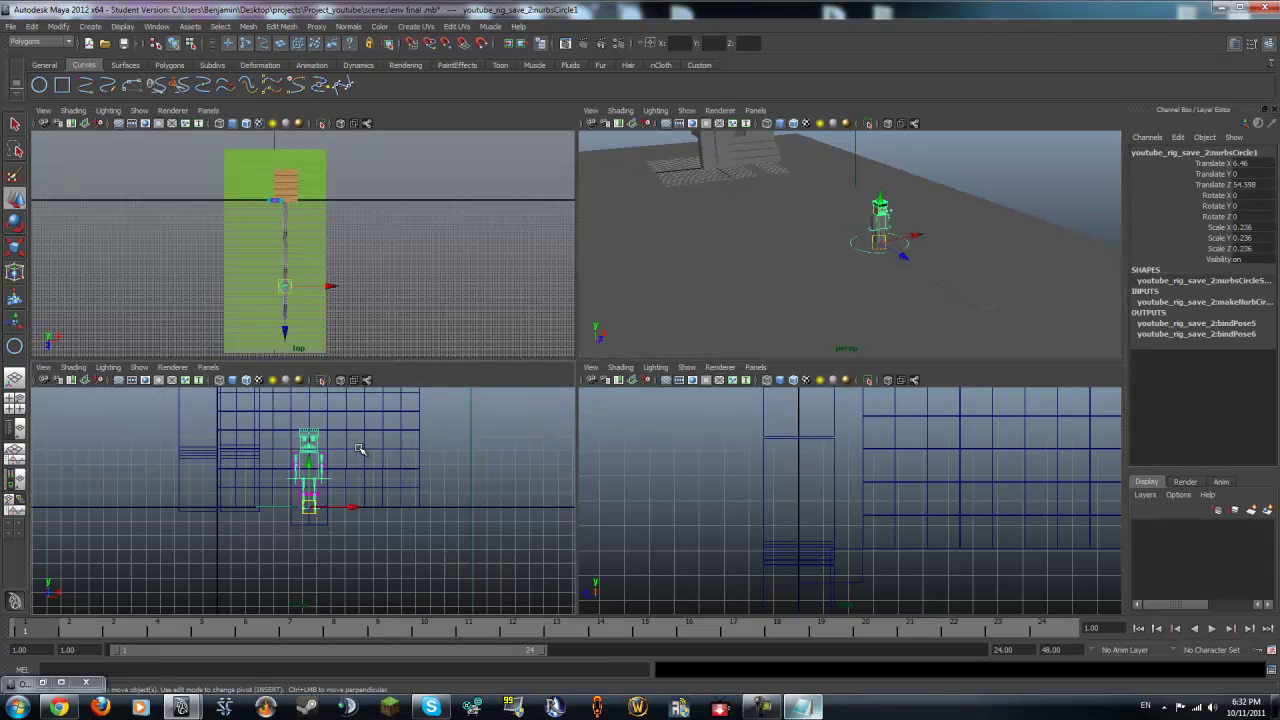
key("space")
key("space")
key("space")
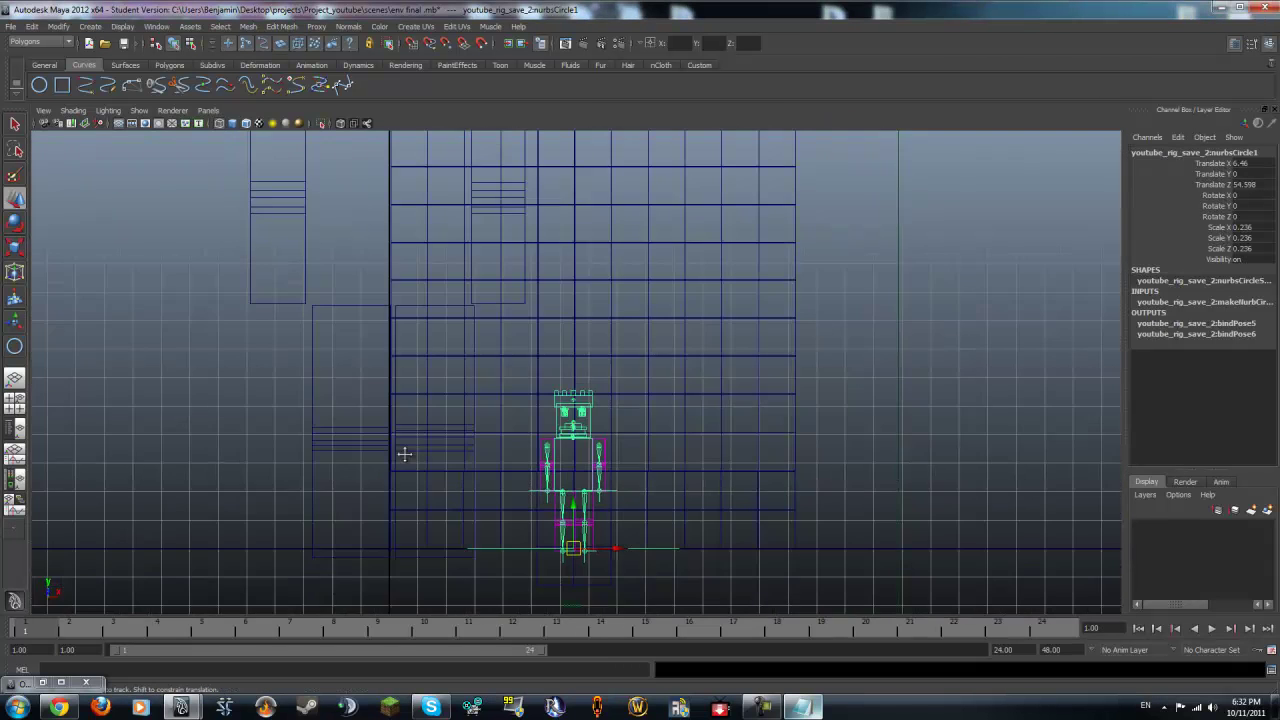
left_click_drag(578, 535, 578, 337)
scroll(753, 357, "up", 2)
middle_click_drag(753, 357, 700, 552, "alt")
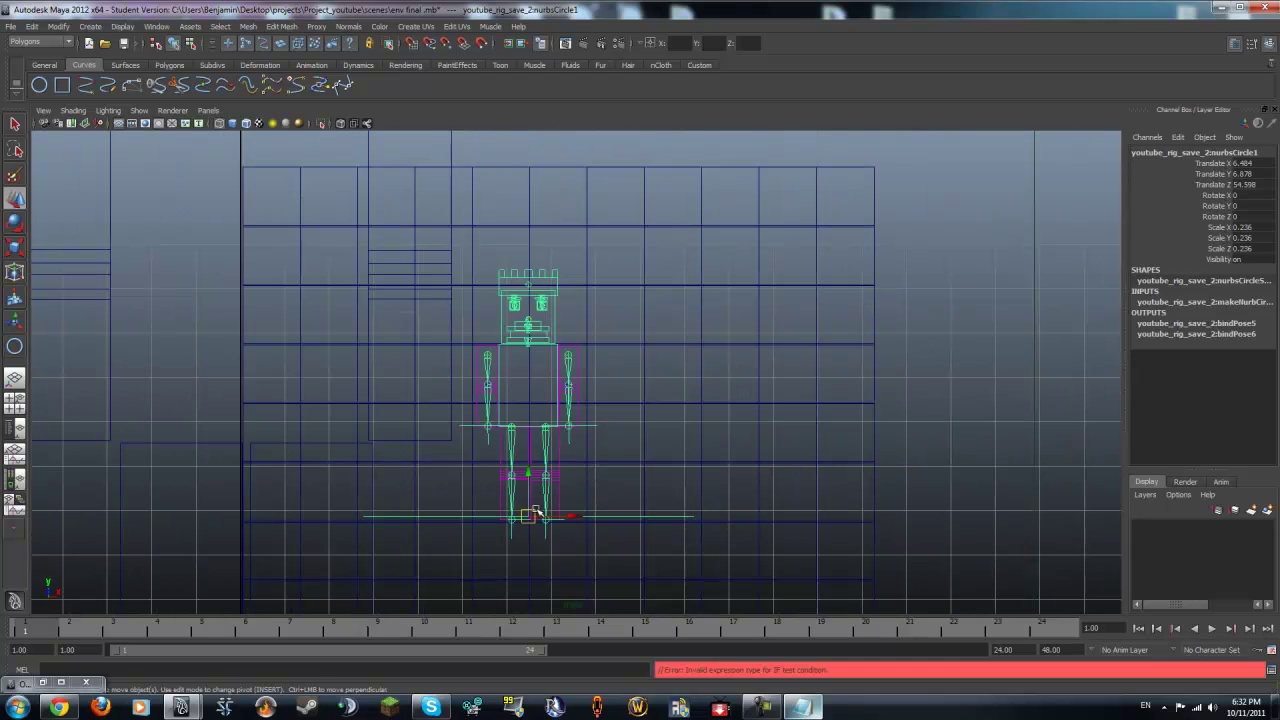
Step: Scale the rig's ground circle down uniformly to about 0.105
key("r")
left_click_drag(523, 514, 332, 528)
key("space")
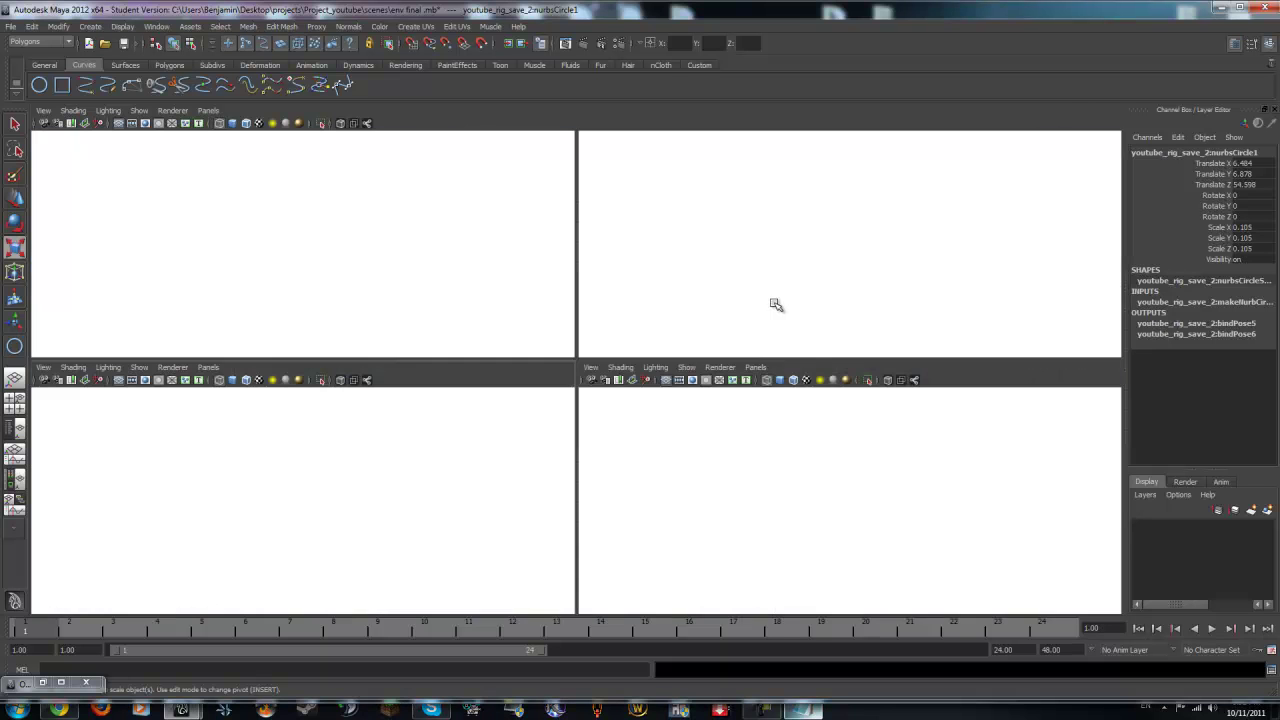
key("space")
key("w")
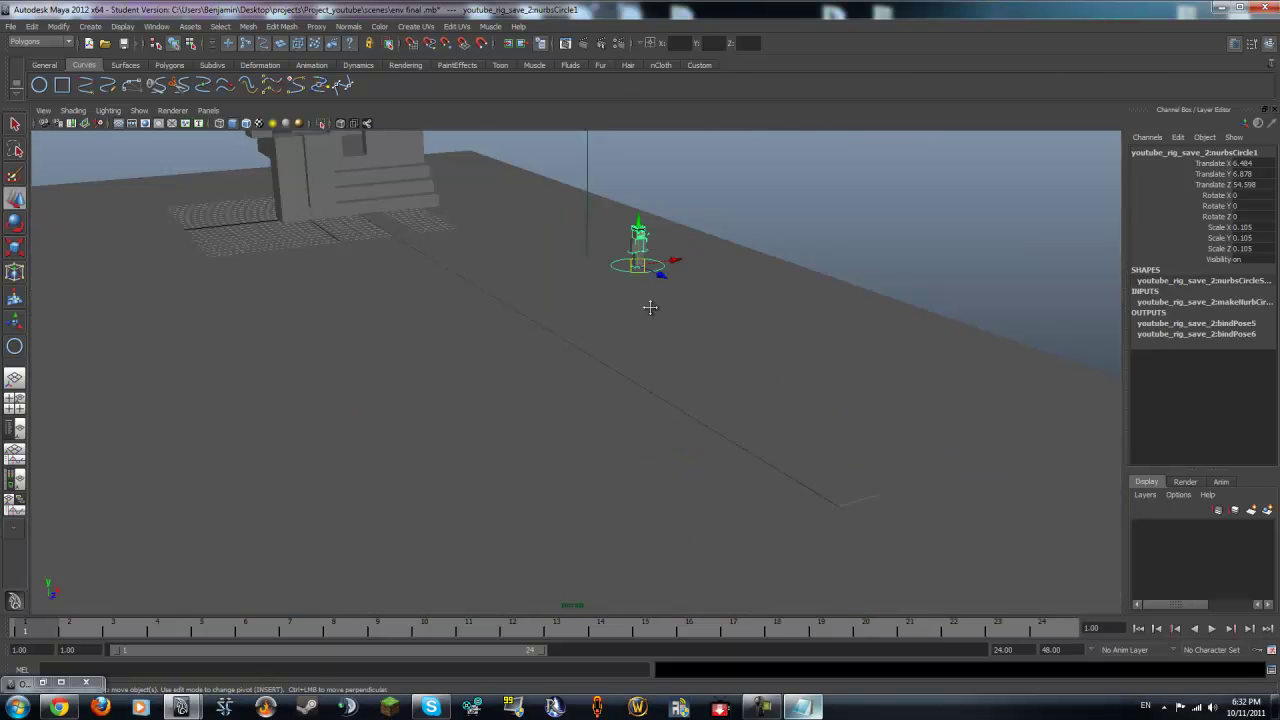
Step: Turn on textured display and lower the rig to about Y 0.147 so its feet rest on the stone path
left_click_drag(654, 300, 829, 385, "alt")
left_click_drag(520, 315, 600, 343)
key("6")
right_click_drag(548, 272, 609, 420, "alt")
middle_click_drag(609, 420, 609, 360, "alt")
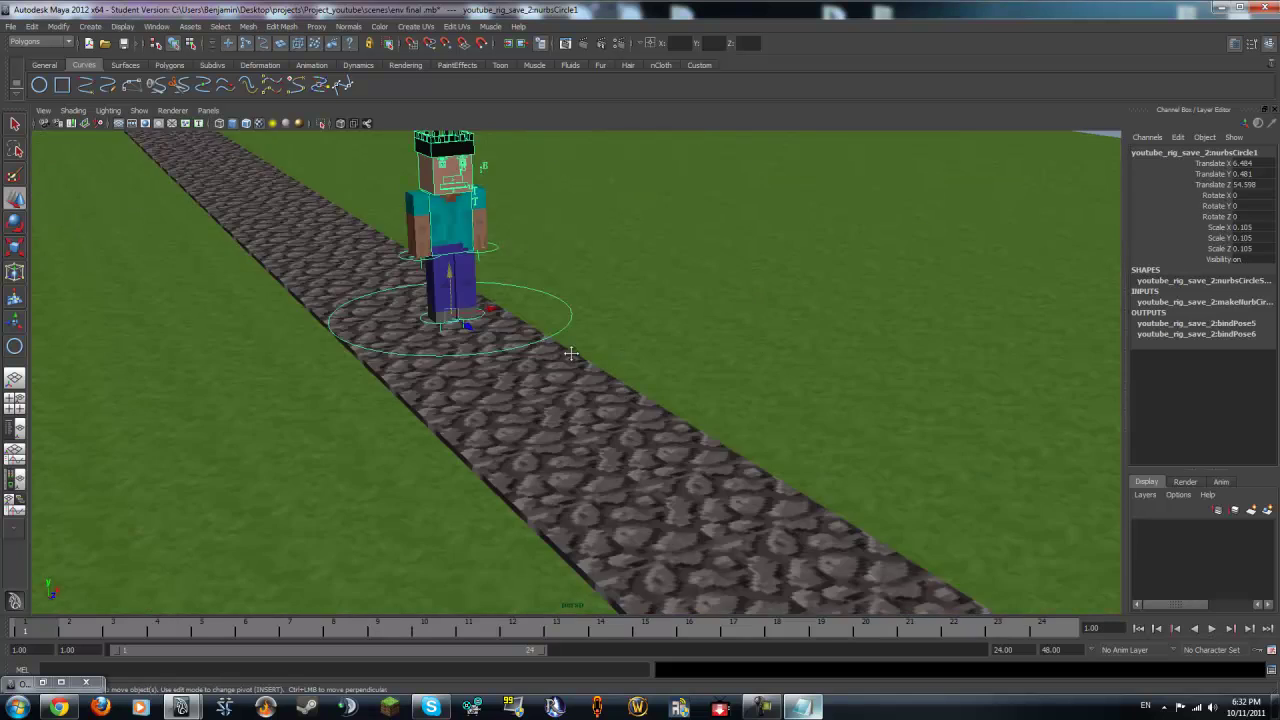
left_click_drag(609, 360, 551, 369, "alt")
middle_click_drag(551, 369, 623, 343, "alt")
right_click_drag(623, 343, 547, 278, "alt")
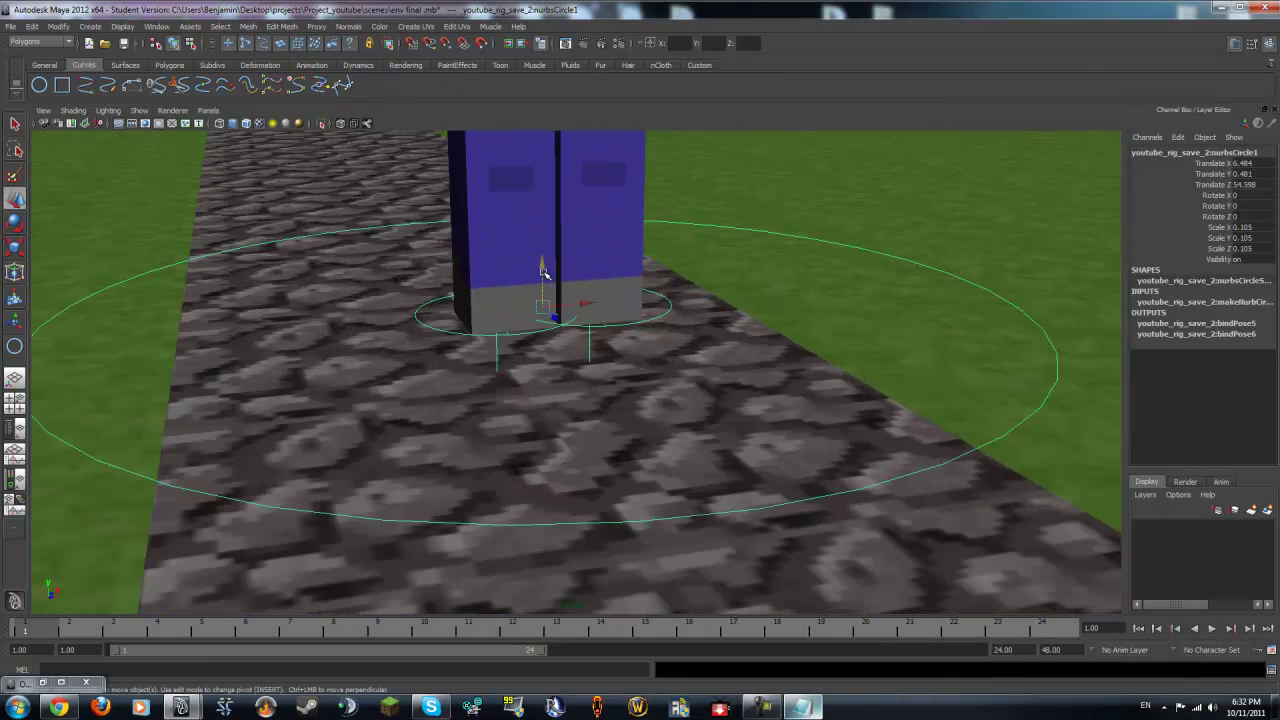
left_click_drag(543, 271, 538, 358)
Step: Delete the oversized arm and leg meshes left from the earlier rig import in front of the building
right_click_drag(538, 358, 91, 262, "alt")
left_click_drag(91, 262, 415, 329, "alt")
left_click(415, 350)
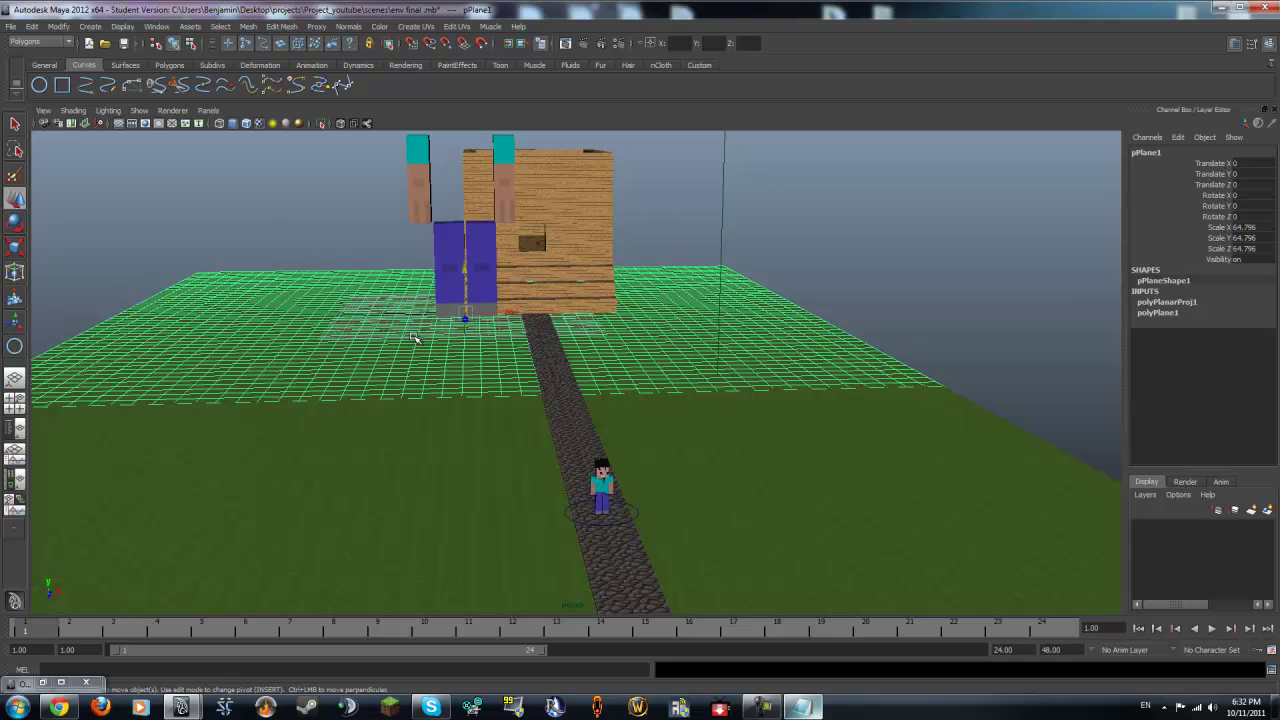
left_click(437, 317)
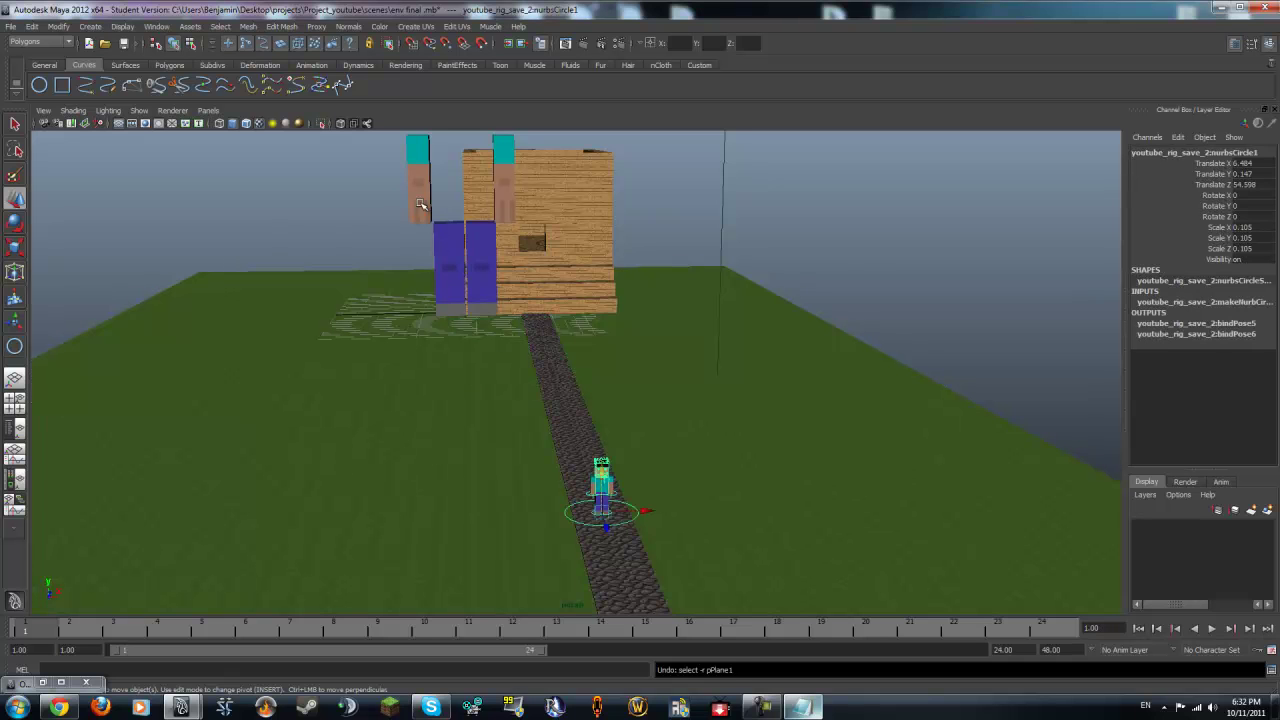
left_click(428, 214)
left_click(508, 205)
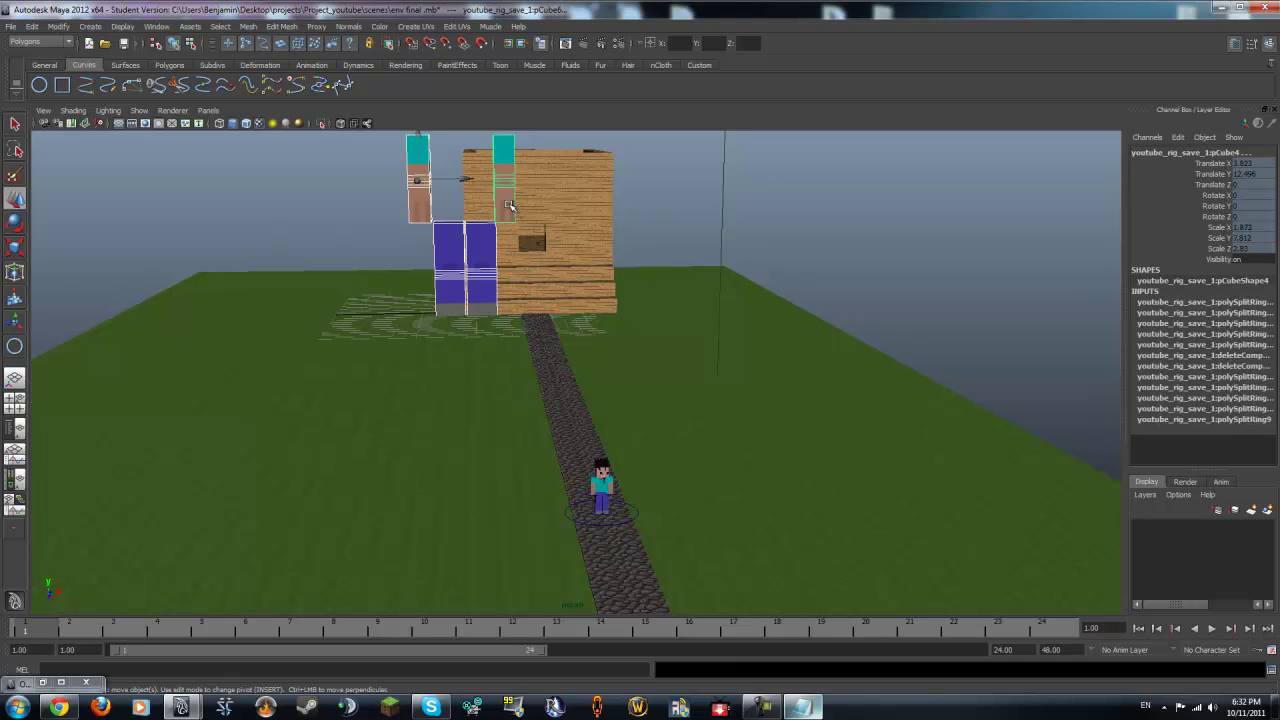
key("Delete")
Step: Show the scene shaded without textures and select the small rig's ground circle on the path
left_click_drag(530, 300, 474, 286, "alt")
left_click_drag(523, 320, 522, 352, "alt")
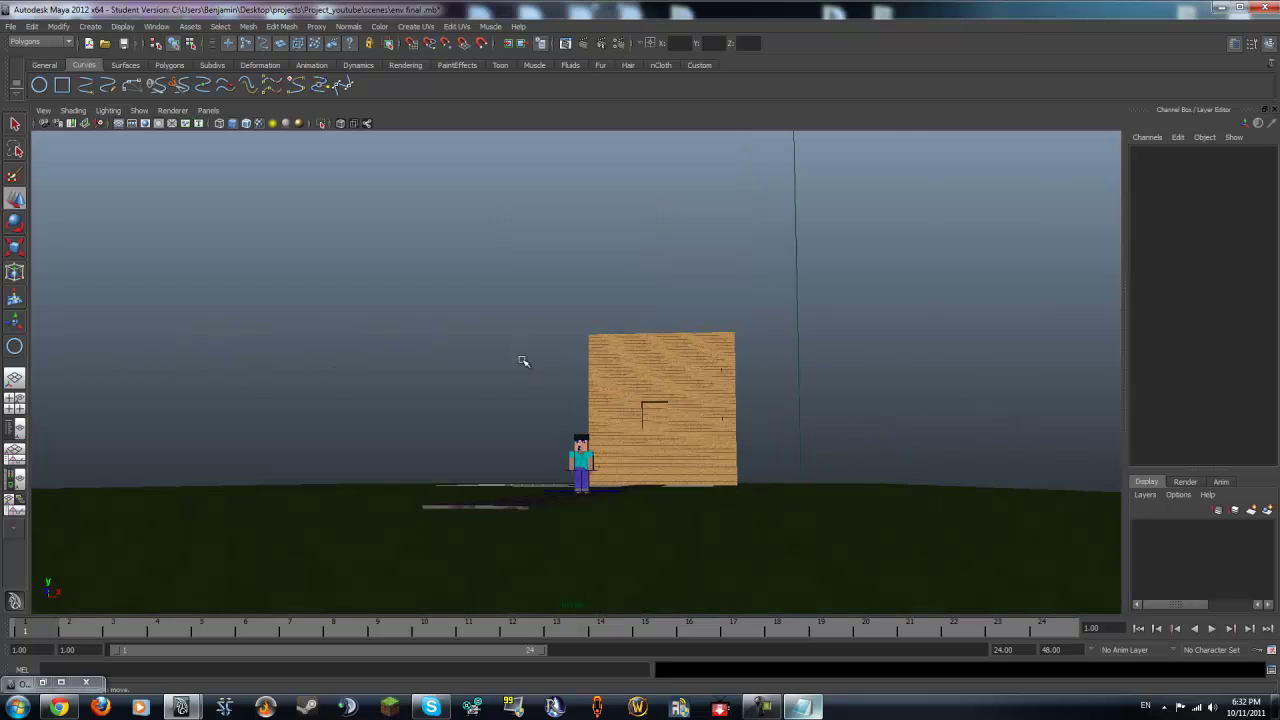
scroll(736, 462, "up", 3)
left_click_drag(723, 457, 683, 480, "alt")
middle_click_drag(683, 480, 647, 344, "alt")
key("5")
key("4")
key("5")
mouse_move(594, 431)
right_mouse_down("alt")
mouse_move(663, 423)
mouse_move(637, 339)
right_mouse_up("alt")
left_click(586, 497)
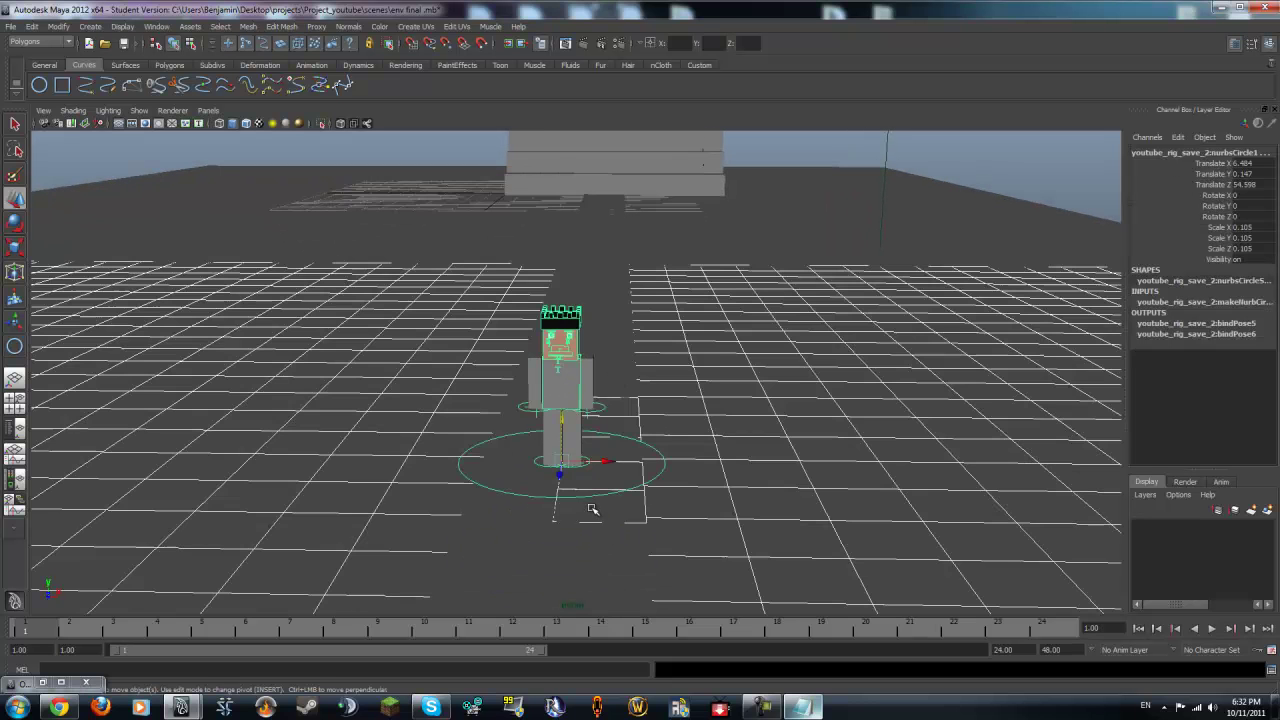
Step: Switch to the four-view layout and make the top view look through camera1
key("space")
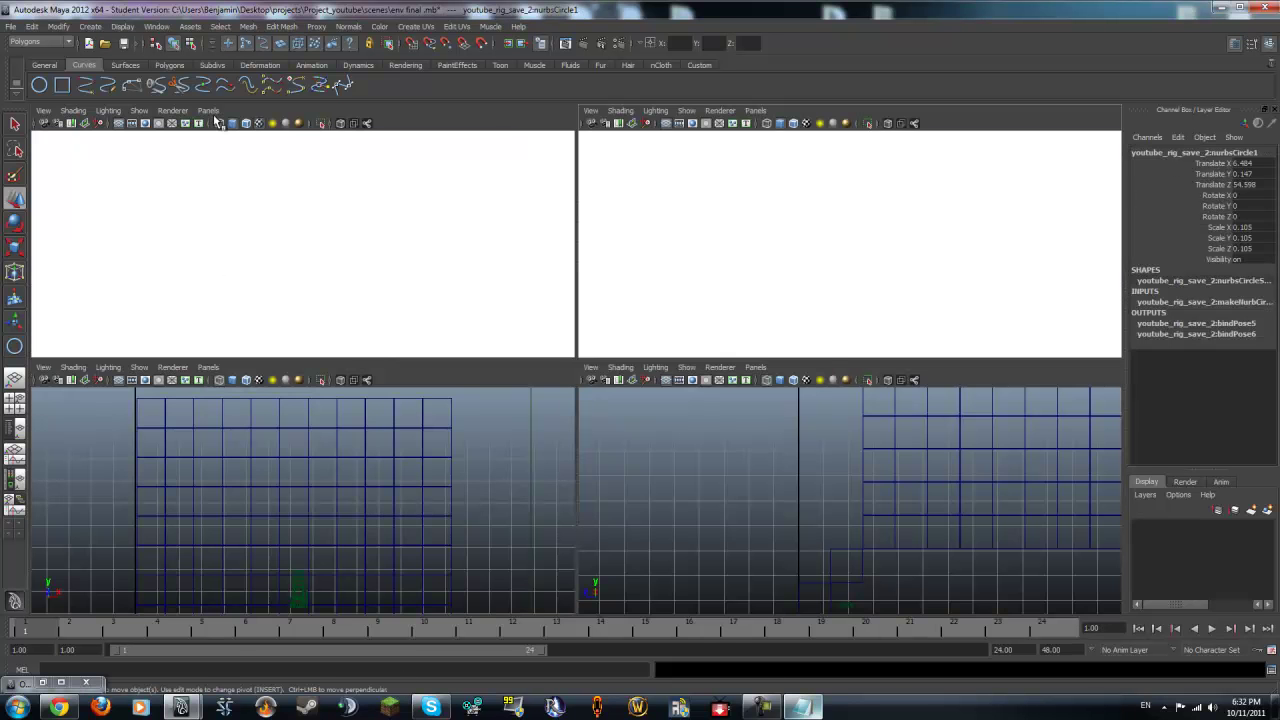
left_click(208, 110)
mouse_move(247, 128)
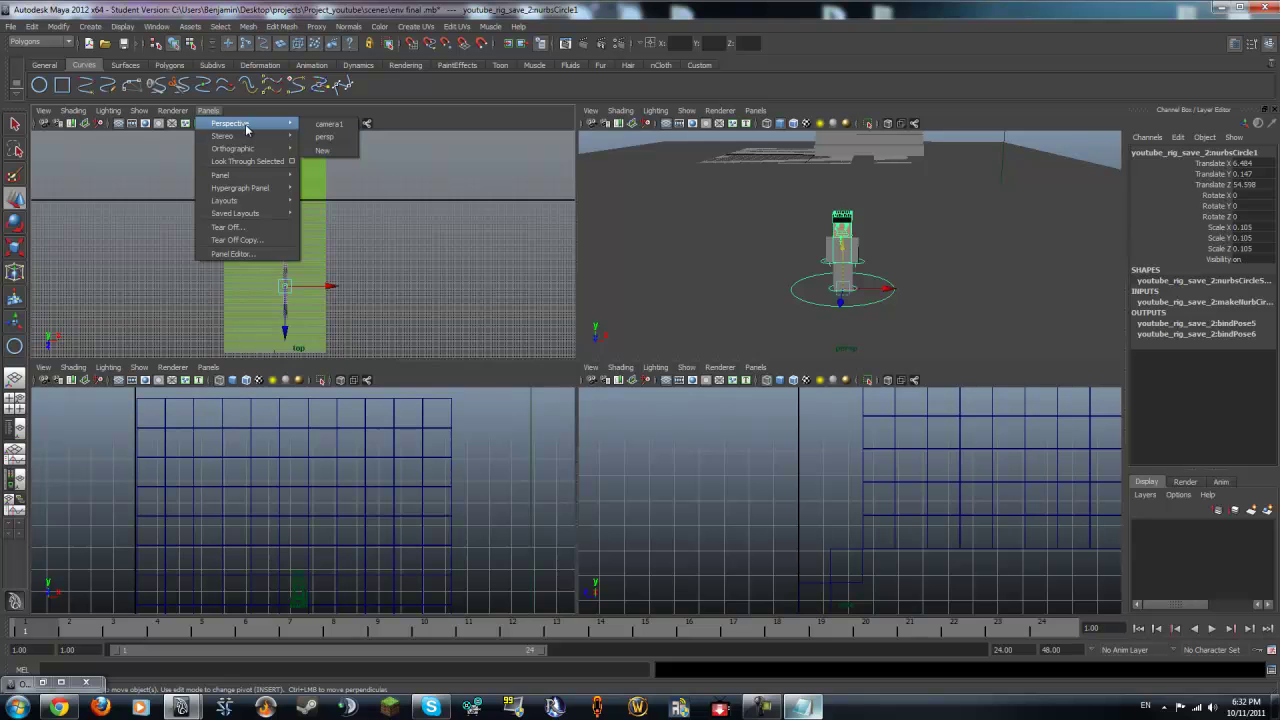
left_click(328, 136)
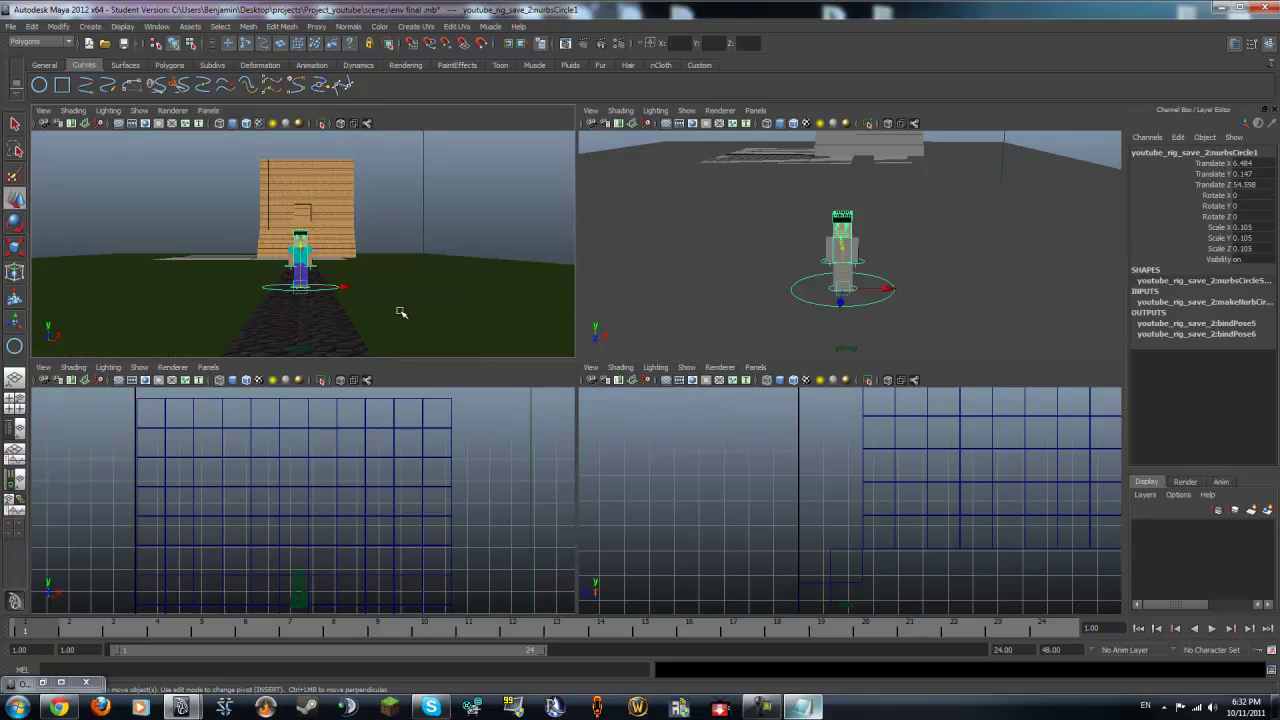
Step: Move the rig along Z to about 72.6, close to camera1, and key it at frame 1
right_click_drag(830, 356, 711, 334, "alt")
left_click_drag(840, 262, 716, 269, "alt")
left_click_drag(793, 268, 585, 330)
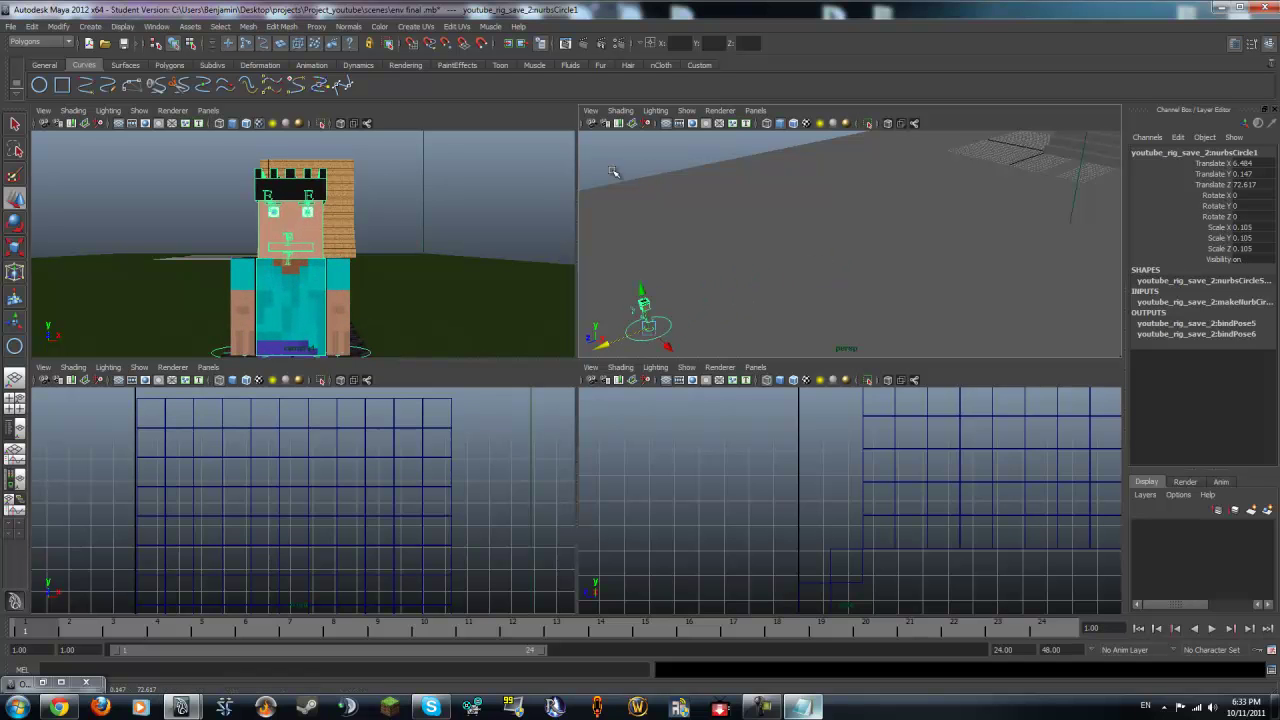
key("s")
Step: Set the animation end to frame 1000 and the playback range end to frame 100
left_click_drag(545, 654, 858, 641)
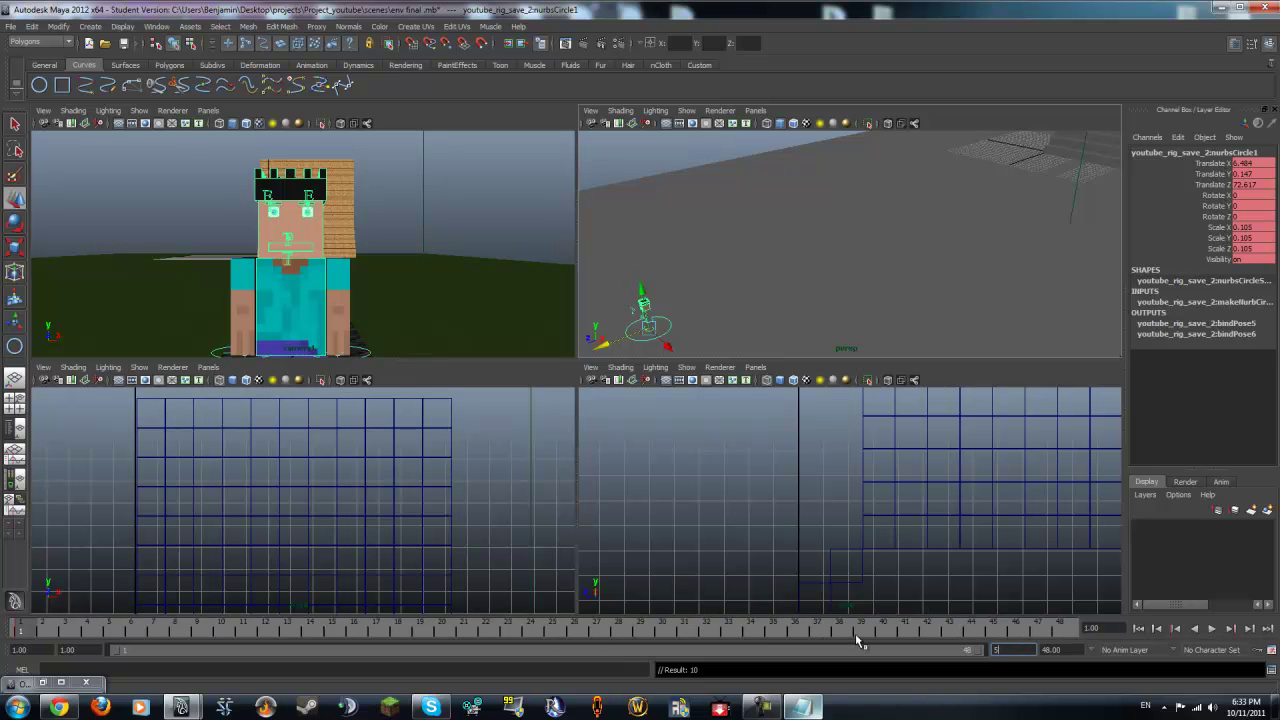
key("Return")
left_click_drag(1046, 648, 834, 647)
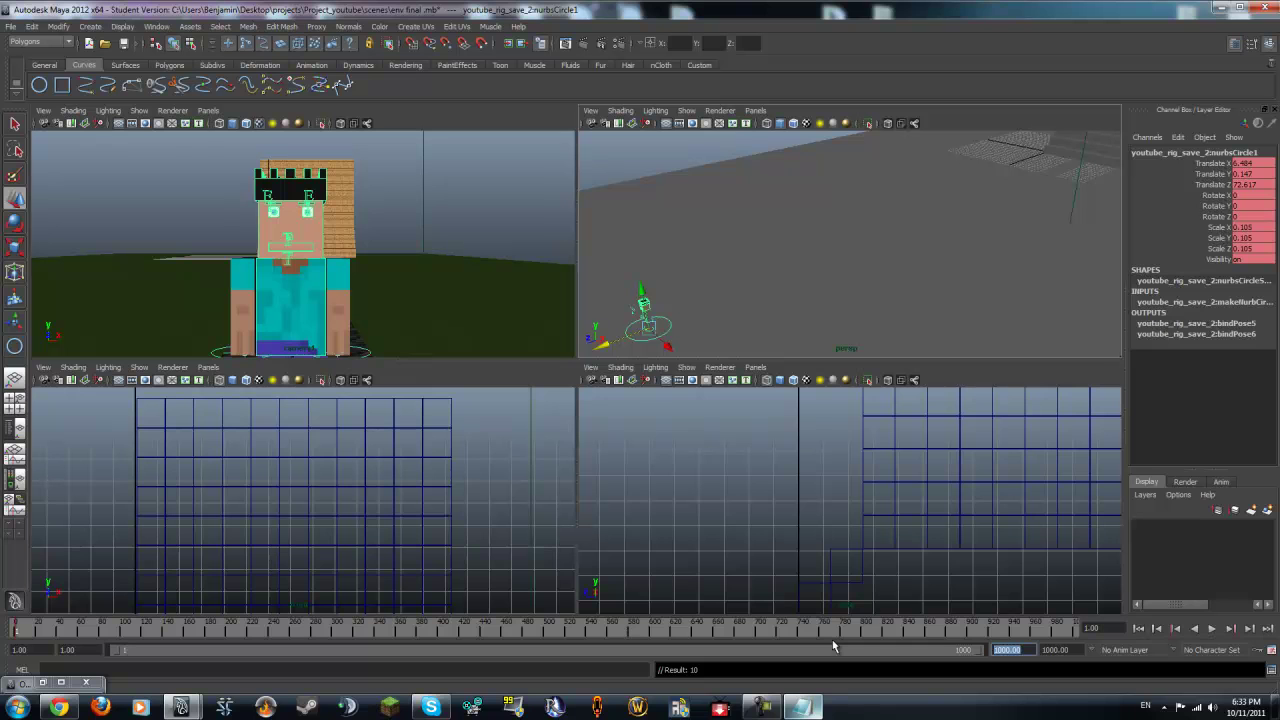
key("Return")
left_click_drag(1020, 649, 858, 652)
type("100")
key("Return")
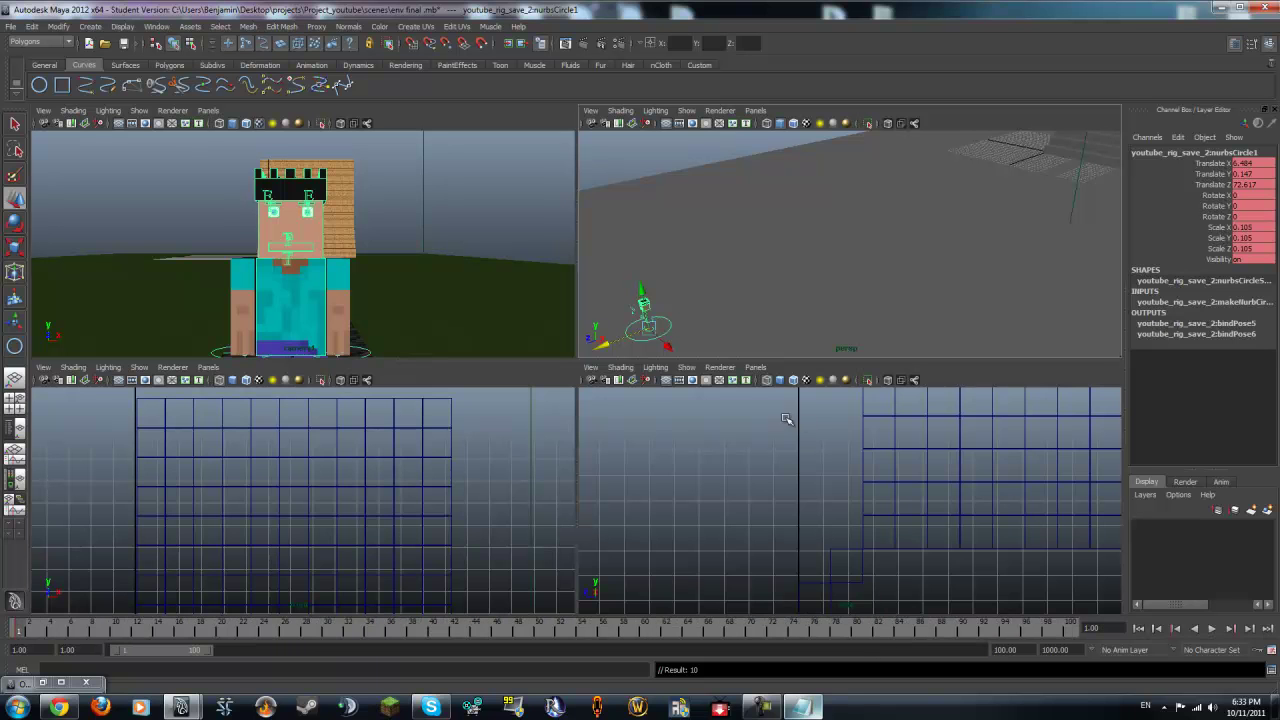
Step: Scrub and play the 100-frame range to check its timing
middle_click_drag(648, 303, 716, 290, "alt")
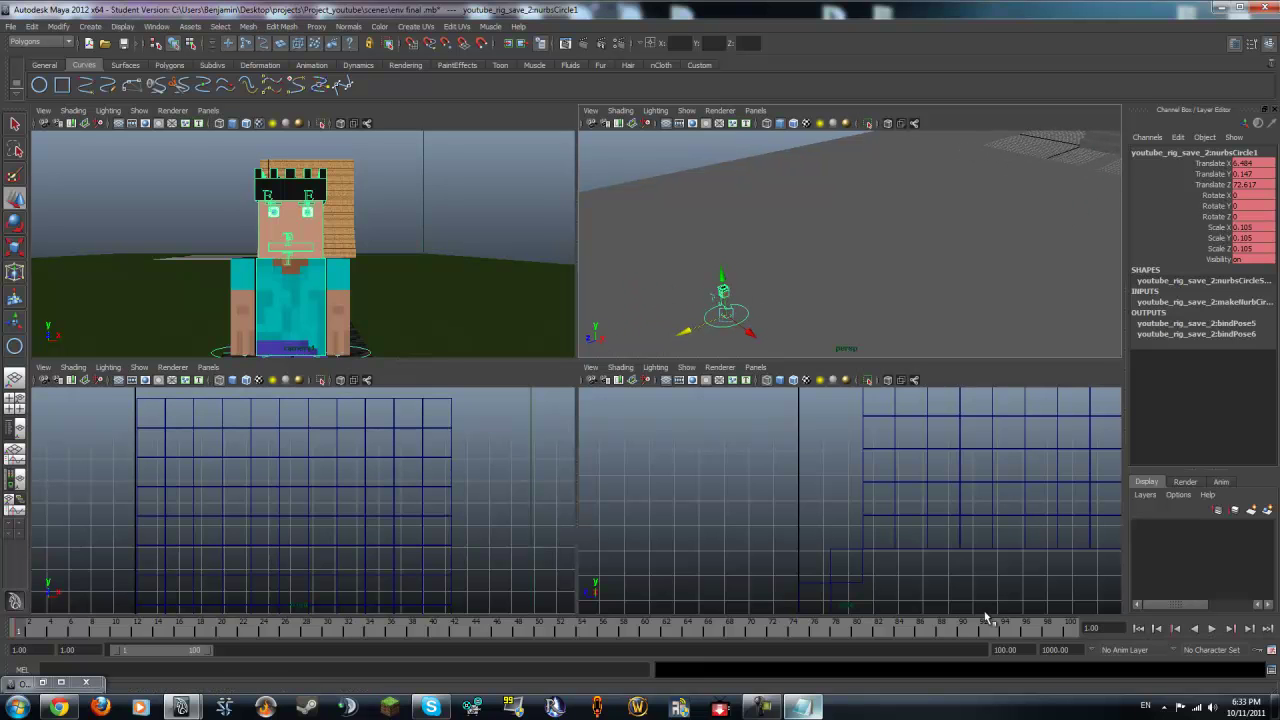
left_click(1070, 629)
left_click_drag(316, 628, 398, 628)
left_click(1154, 628)
left_click(1138, 628)
left_click(1212, 628)
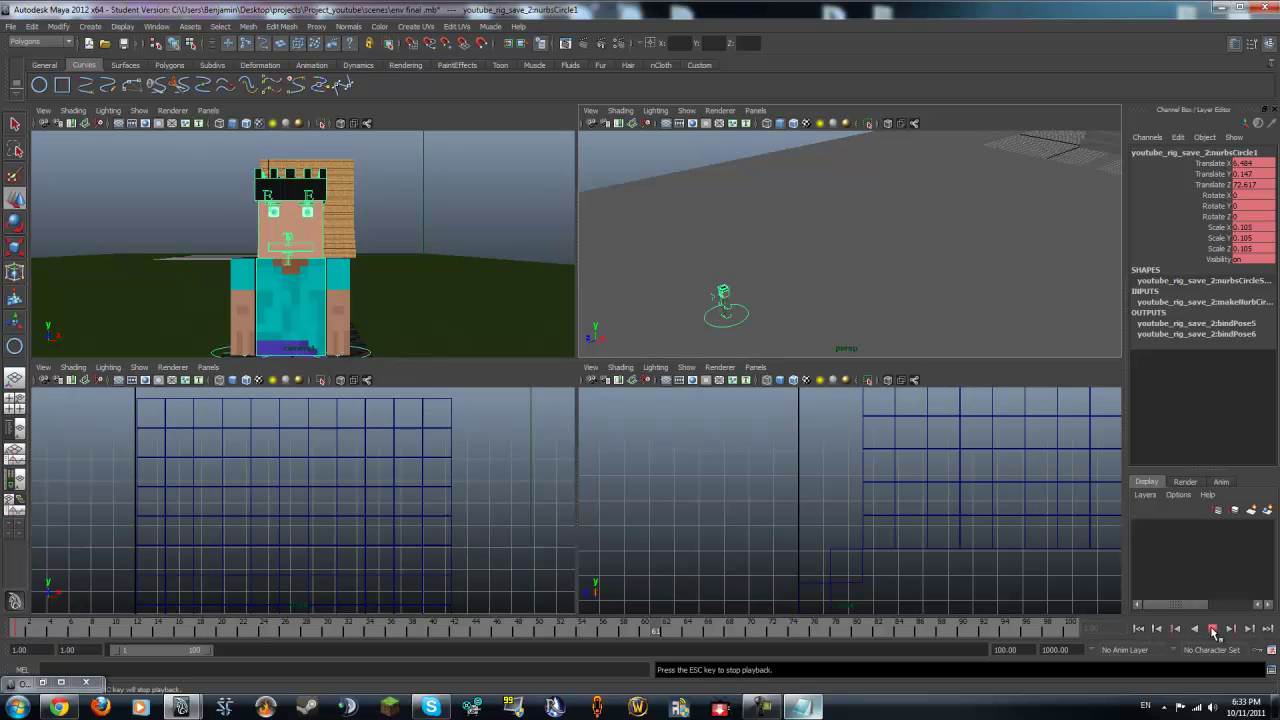
left_click(1212, 628)
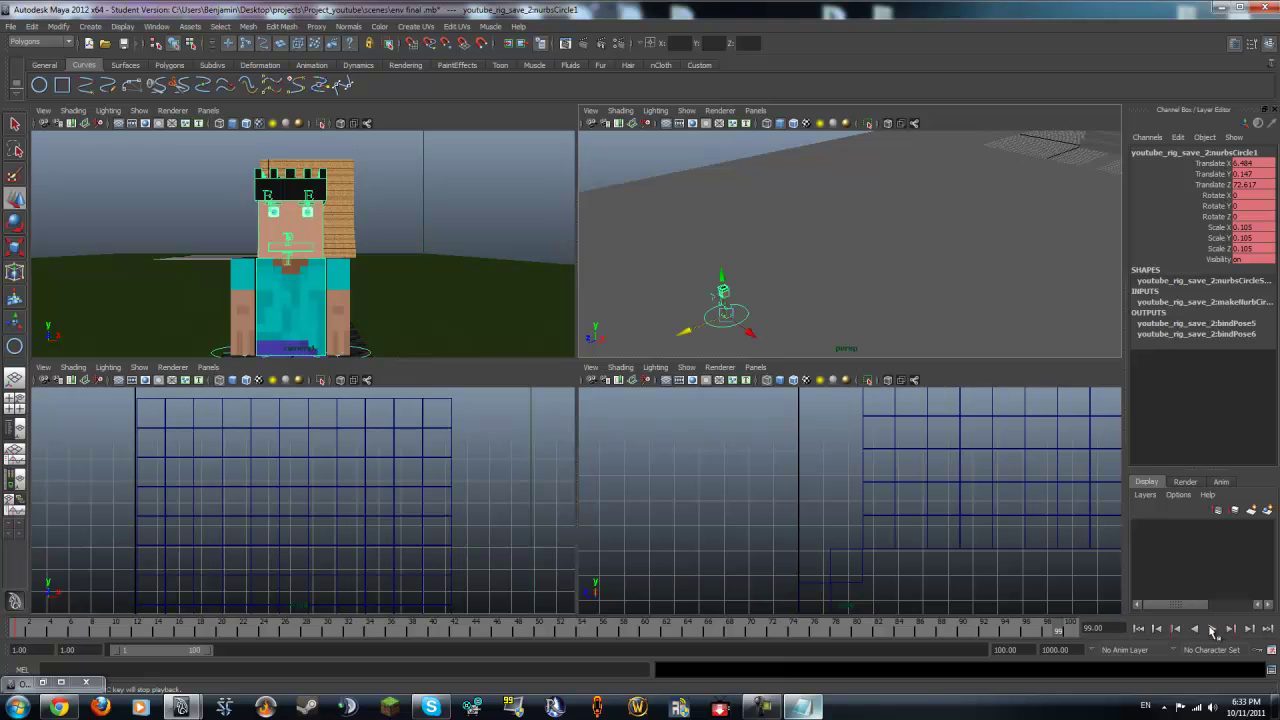
Step: Key the rig's held position at frame 100 and extend the playback range to frame 200
left_click(1068, 628)
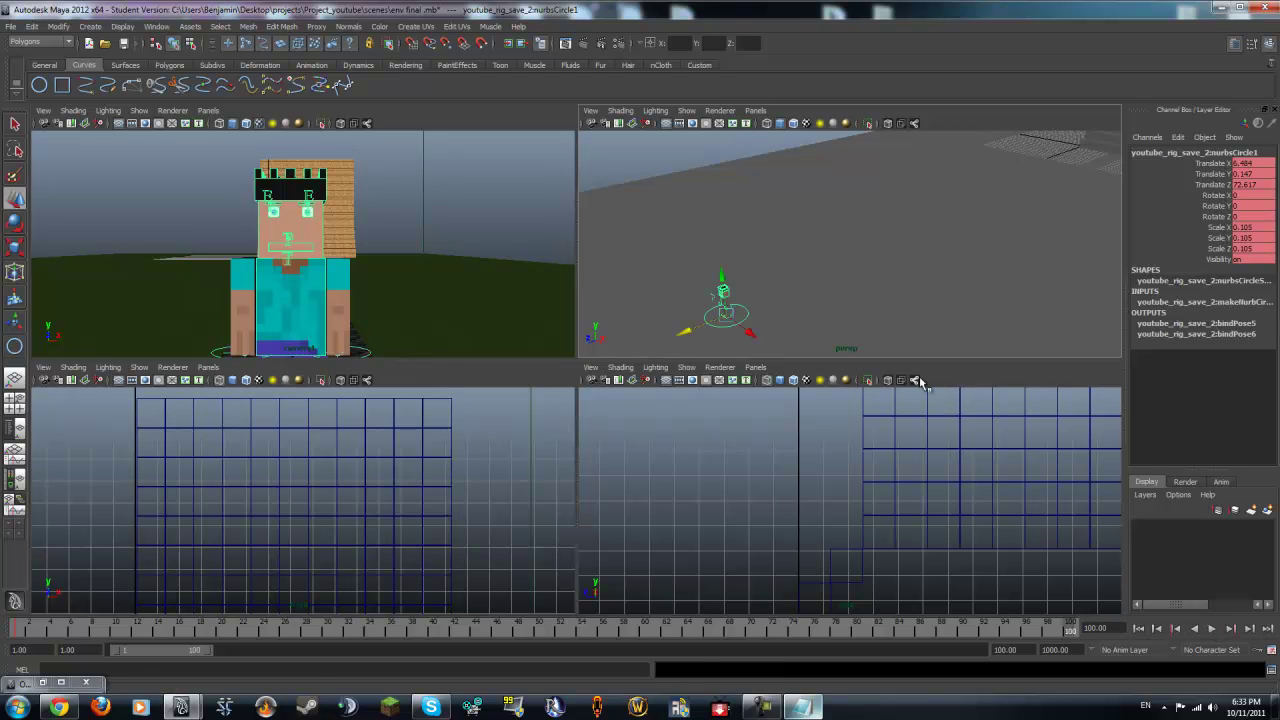
left_click_drag(704, 325, 720, 322, "alt")
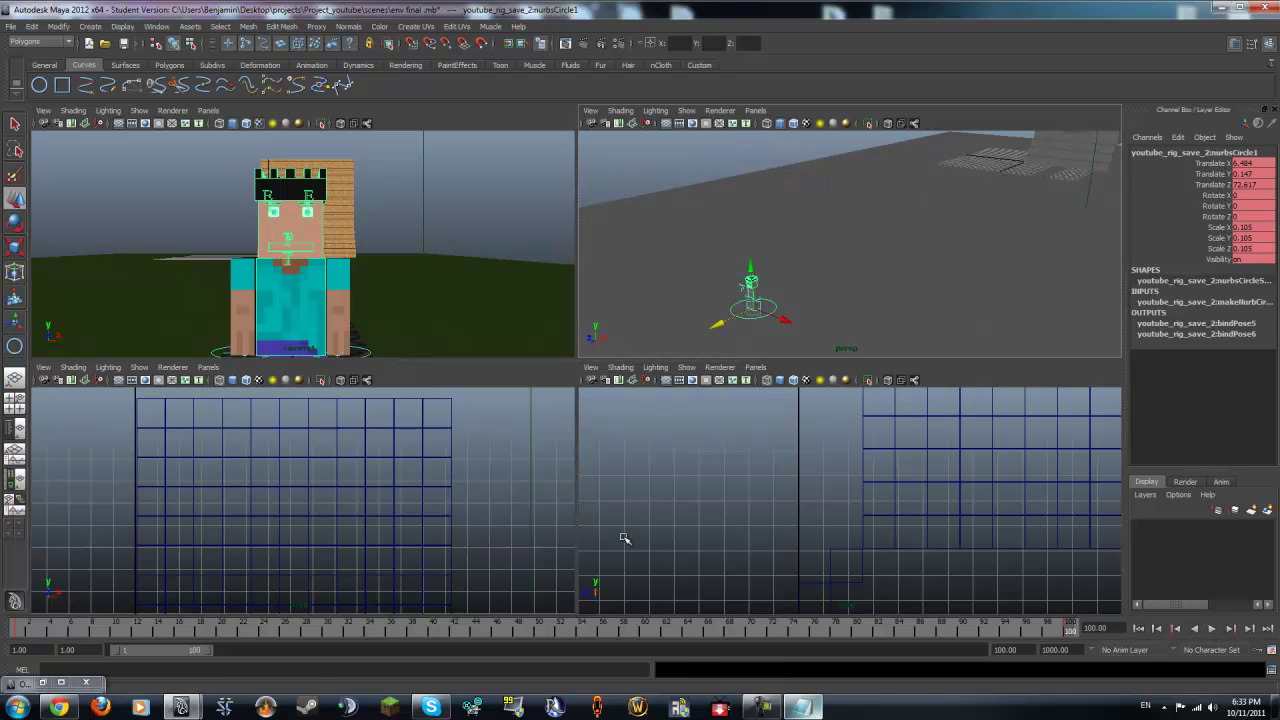
left_click_drag(1028, 649, 948, 649)
key("Return")
Step: At frame 200, move the rig back along the path to about Z 2.5 by the building and key it
left_click(1071, 630)
left_click_drag(719, 323, 954, 282)
middle_click_drag(958, 287, 1070, 195)
key("s")
Step: Maximize the camera1 view and play the rig's movement
left_click(523, 636)
key("space")
left_click(1213, 628)
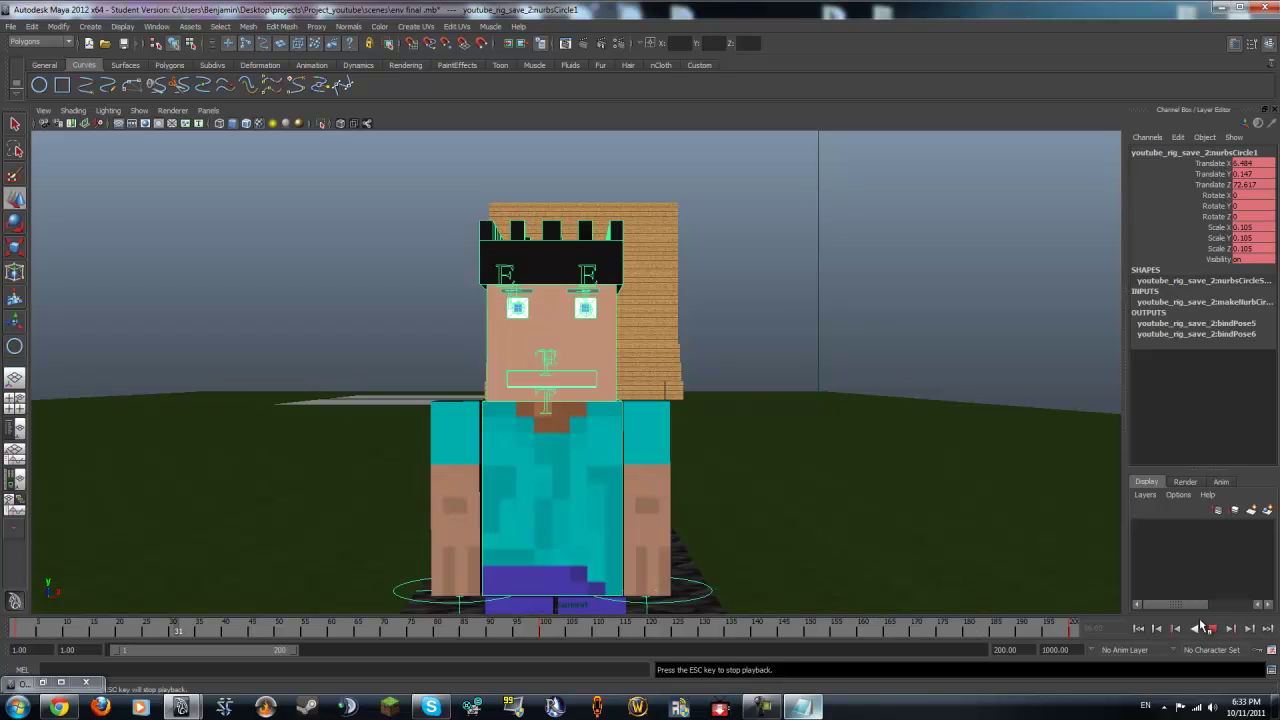
left_click(1213, 628)
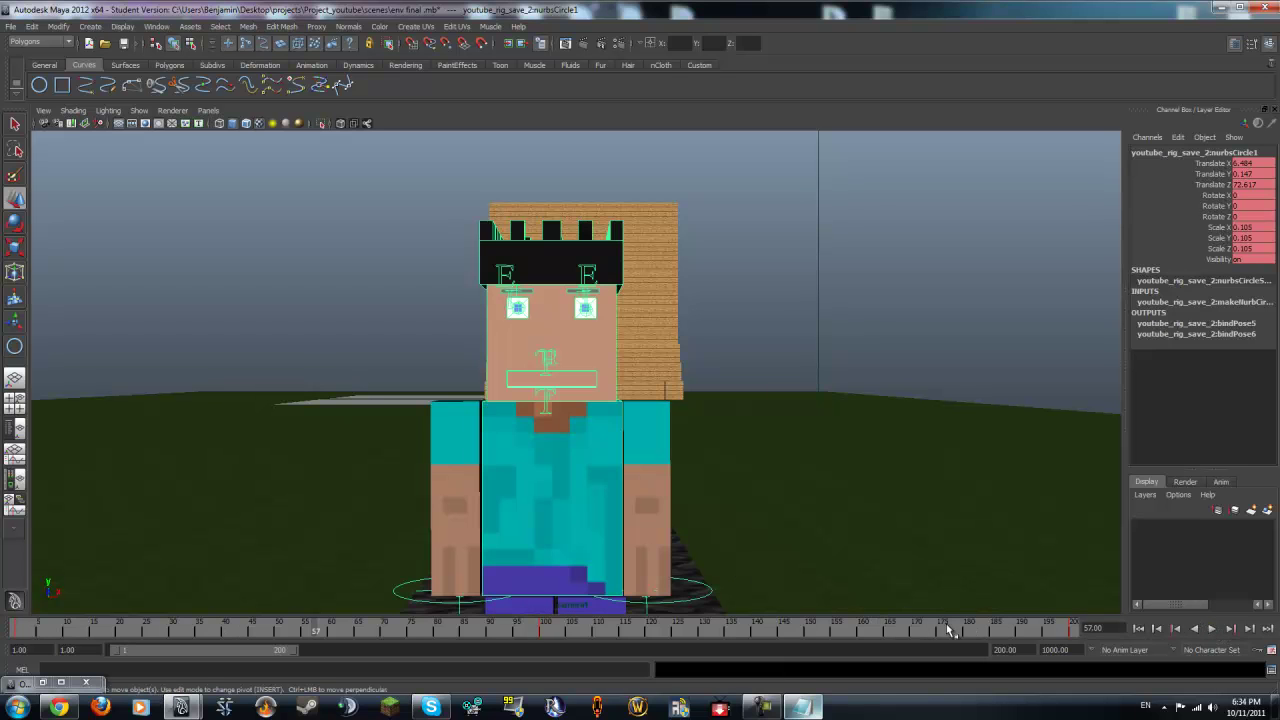
Step: Extend the playback range to frame 300 and key the rig's position near the building at frame 300
double_click(1005, 649)
type("300")
key("Return")
left_click_drag(888, 627, 1085, 629)
key("s")
Step: Delete the ground circle's keyframe at frame 200
key("alt+v")
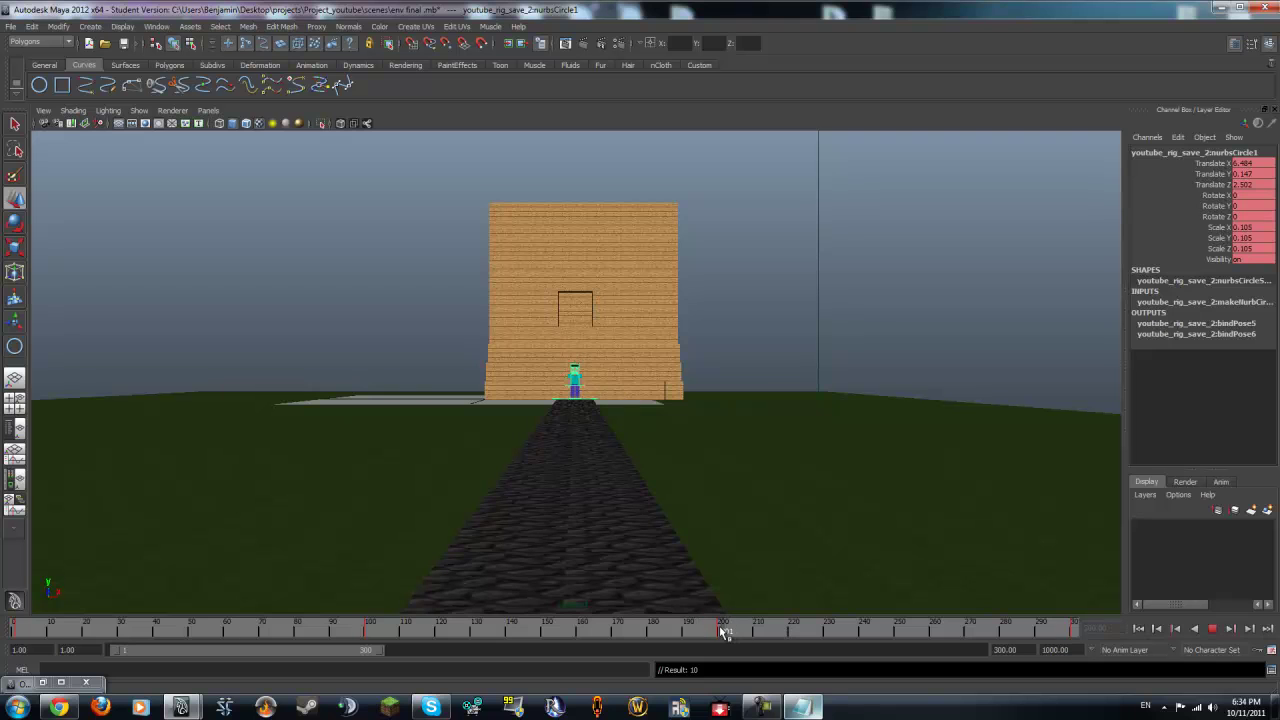
left_click(722, 630)
right_click(722, 630)
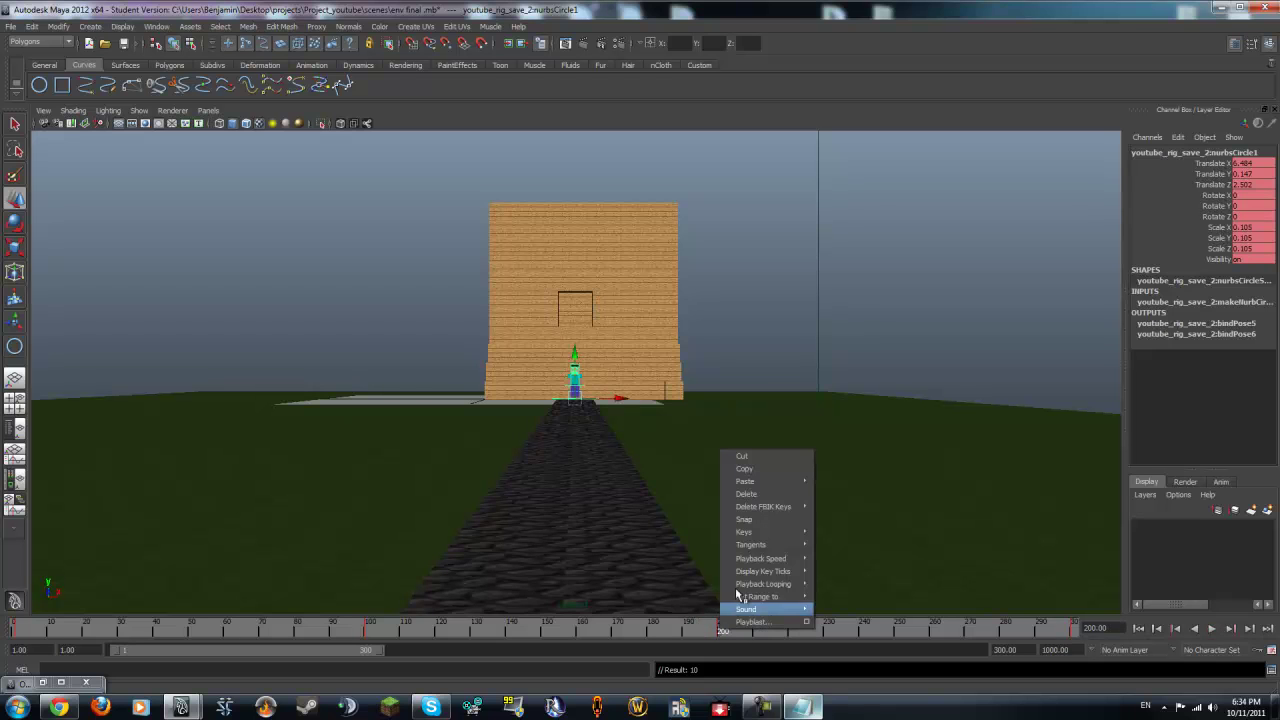
left_click(751, 491)
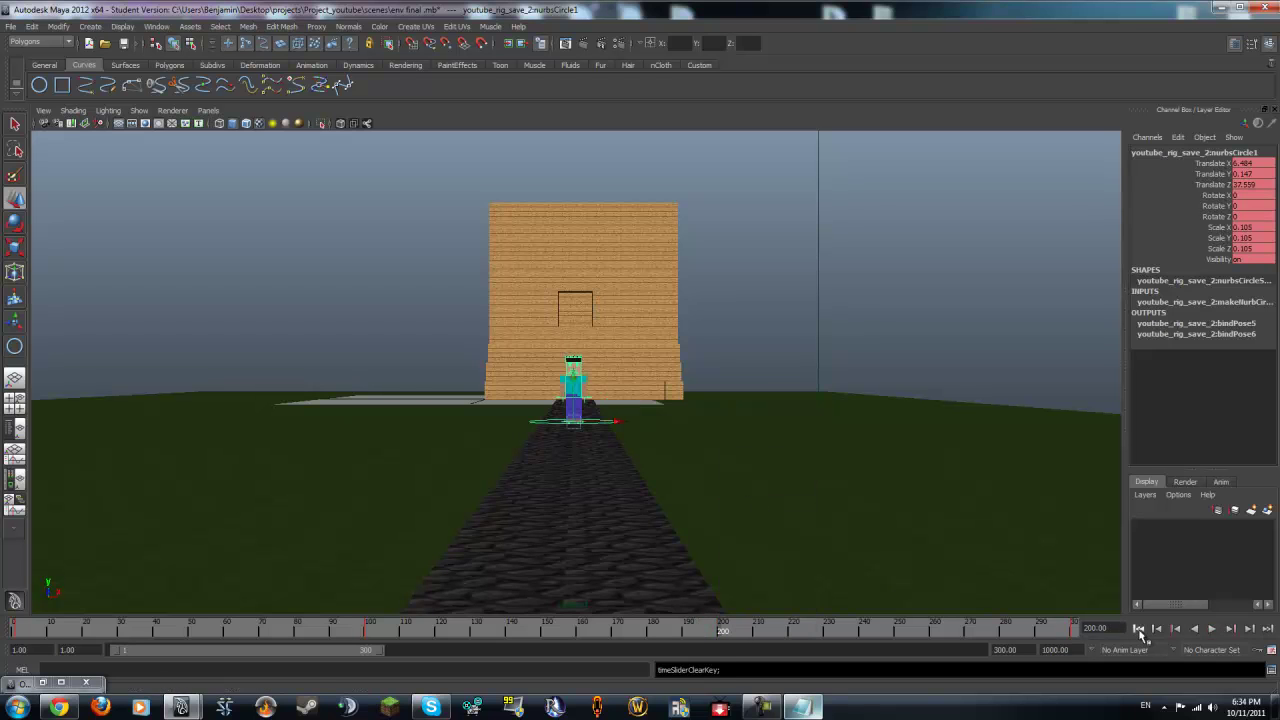
Step: Play the slowed movement toward the building through camera1 and return to frame 1
left_click(350, 636)
left_click(1211, 628)
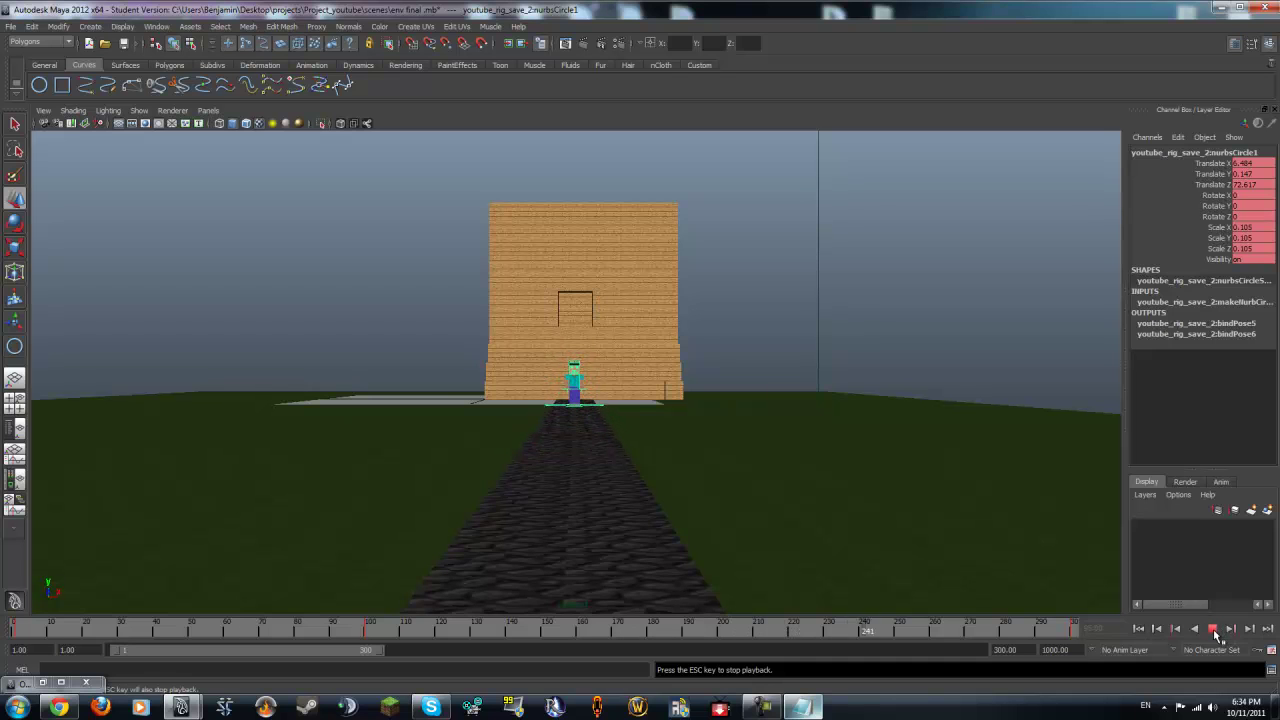
left_click(1212, 629)
left_click(1140, 629)
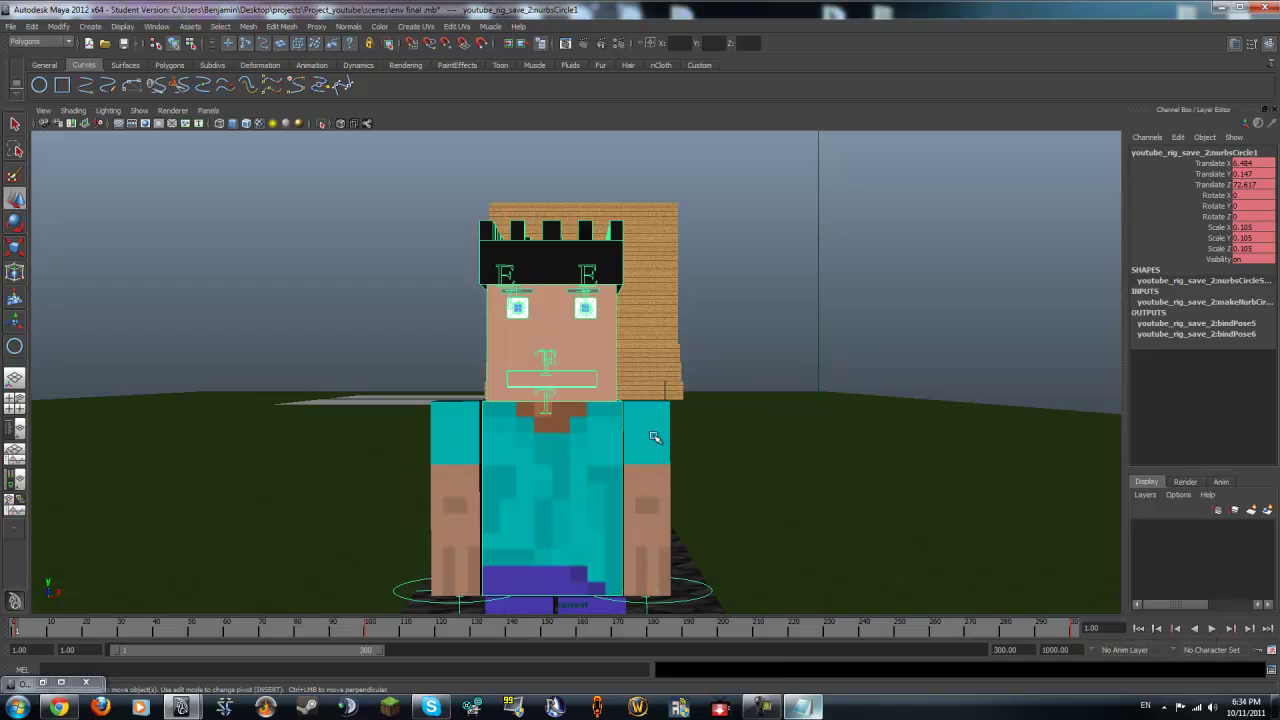
Step: Key the control circle of the character's right hand in its resting pose at frame 1
left_click(398, 598)
key("s")
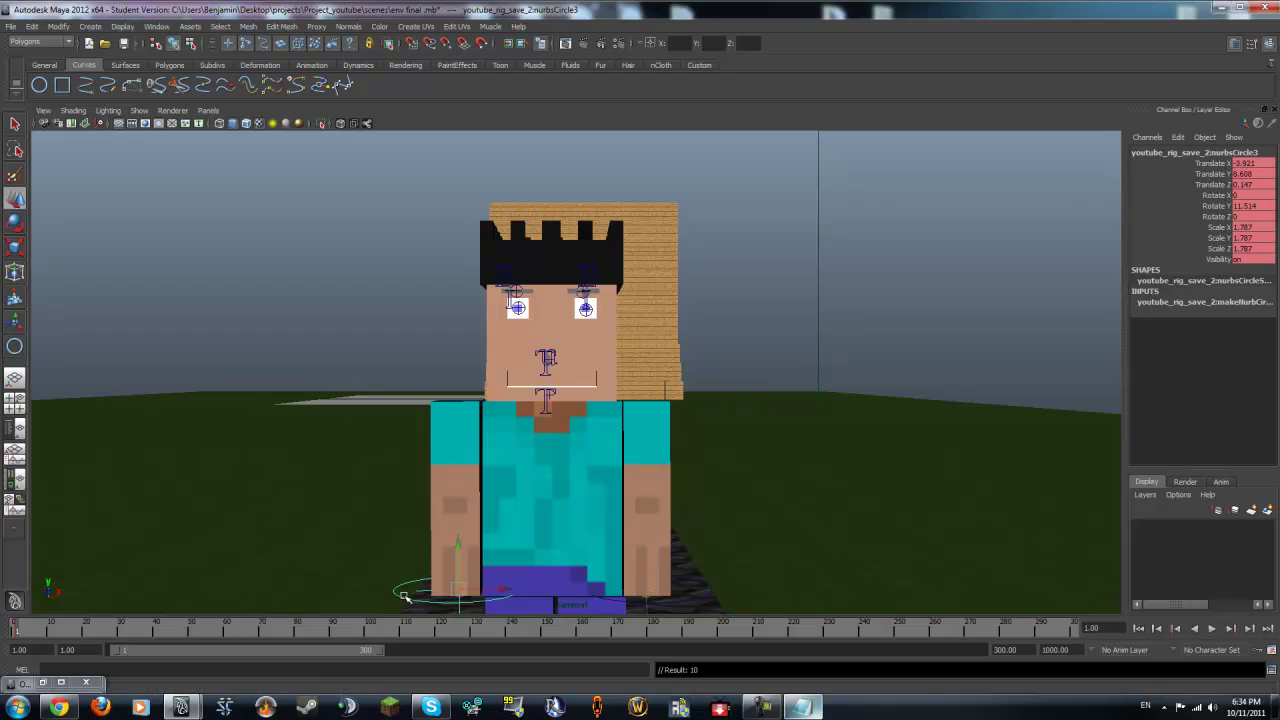
left_click(710, 600)
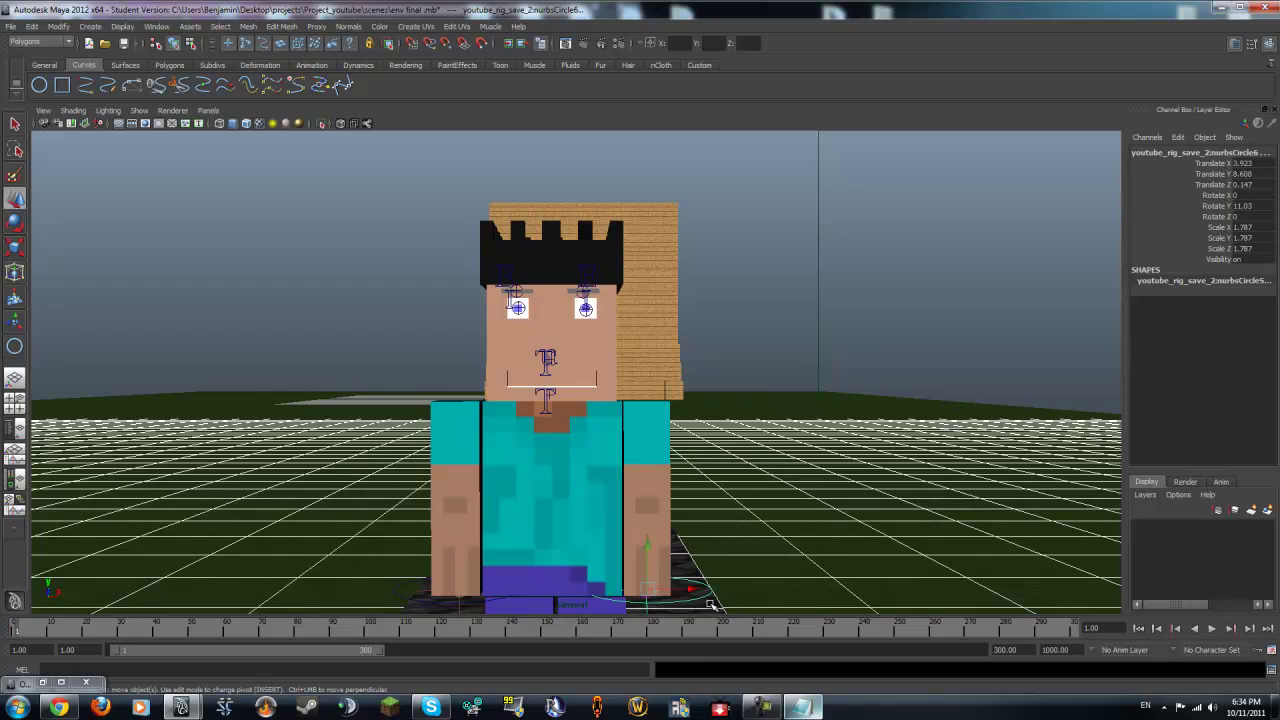
left_click(400, 597)
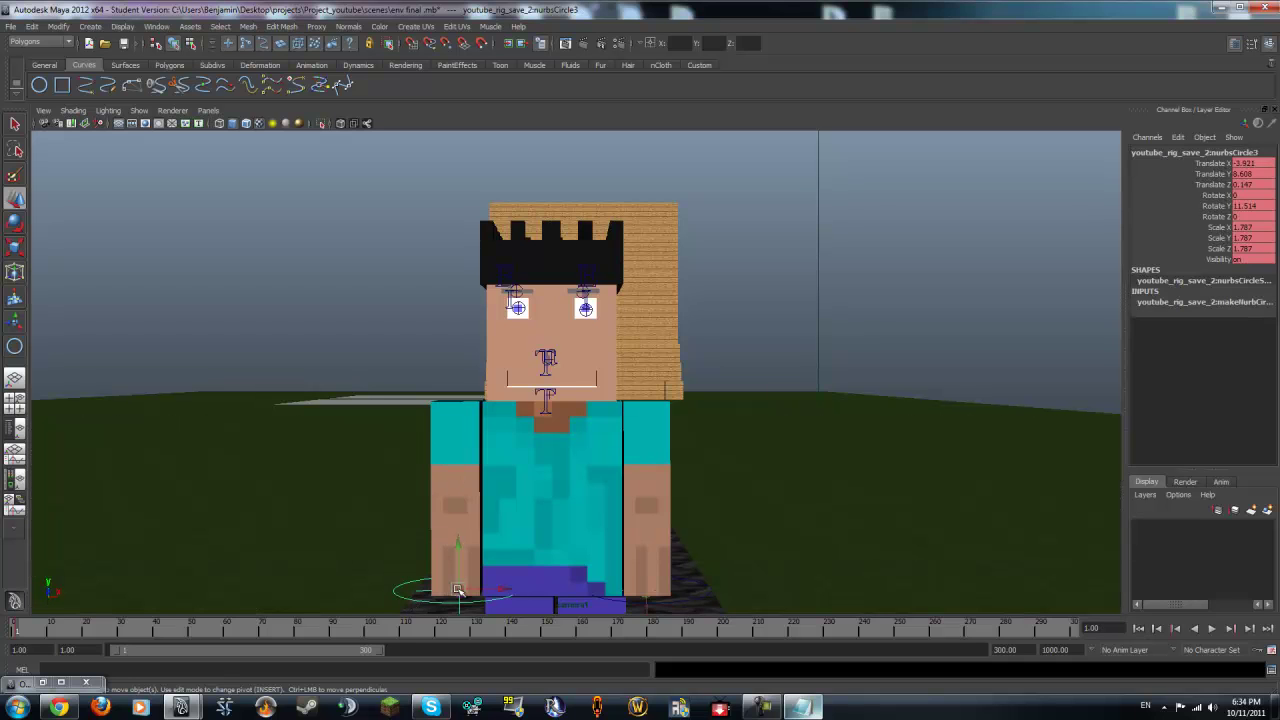
Step: At frame 30, raise the right hand control to about X -8.81, Y 21.7, key it and play the arm raise
key("alt+v")
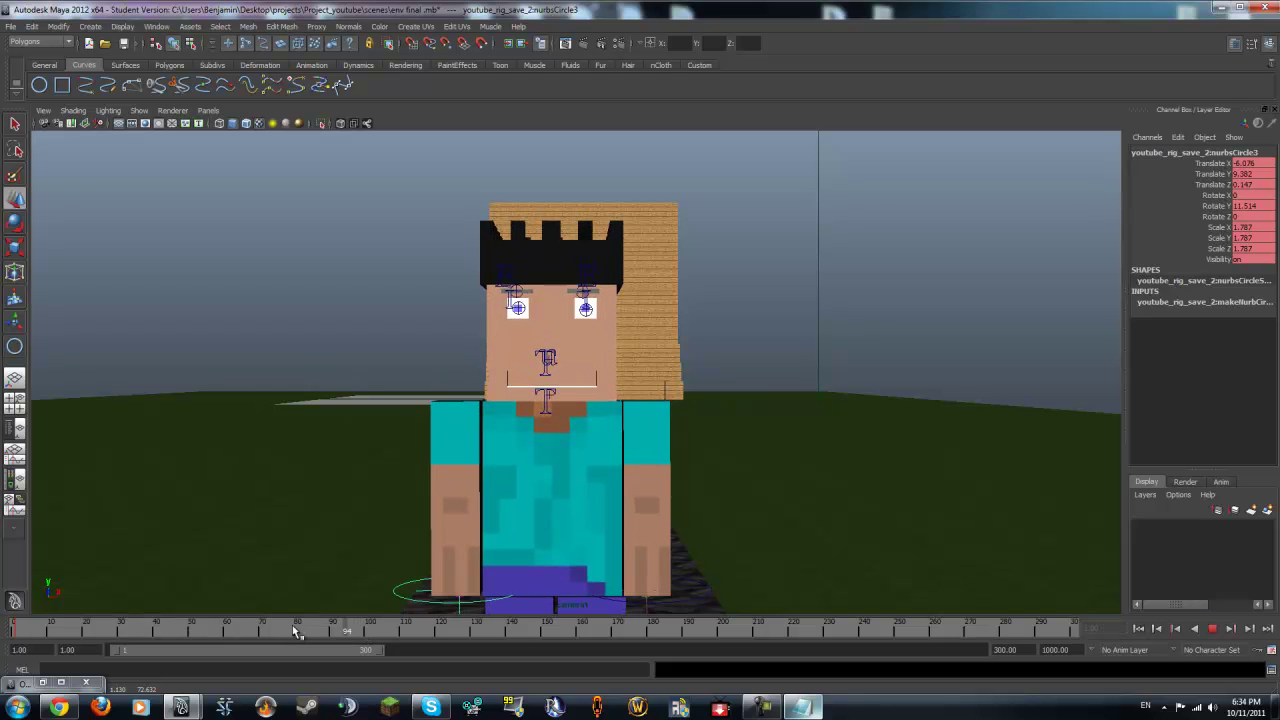
left_click(123, 621)
left_click_drag(458, 592, 342, 277)
left_click_drag(106, 630, 14, 630)
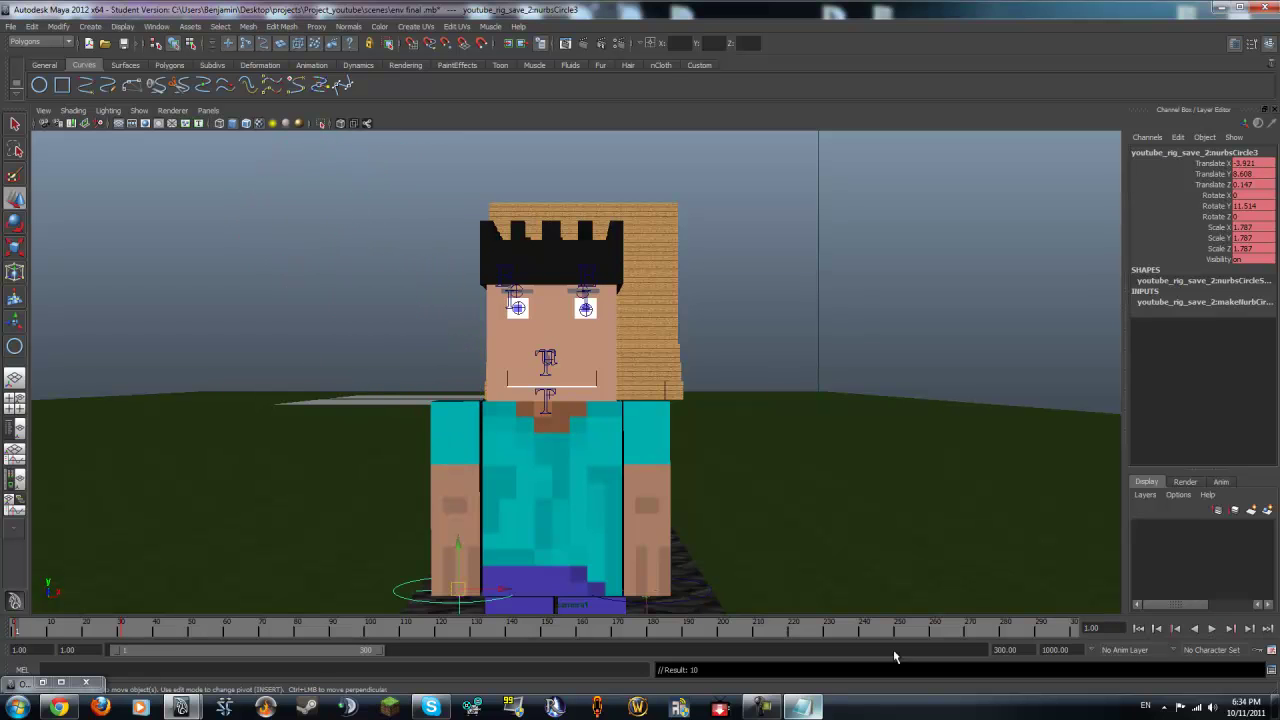
left_click(1213, 630)
left_click(1213, 630)
Step: At frame 17, move the right hand control farther out from the body and key the in-between pose
mouse_move(81, 628)
left_mouse_down()
mouse_move(48, 630)
mouse_move(76, 628)
left_mouse_up()
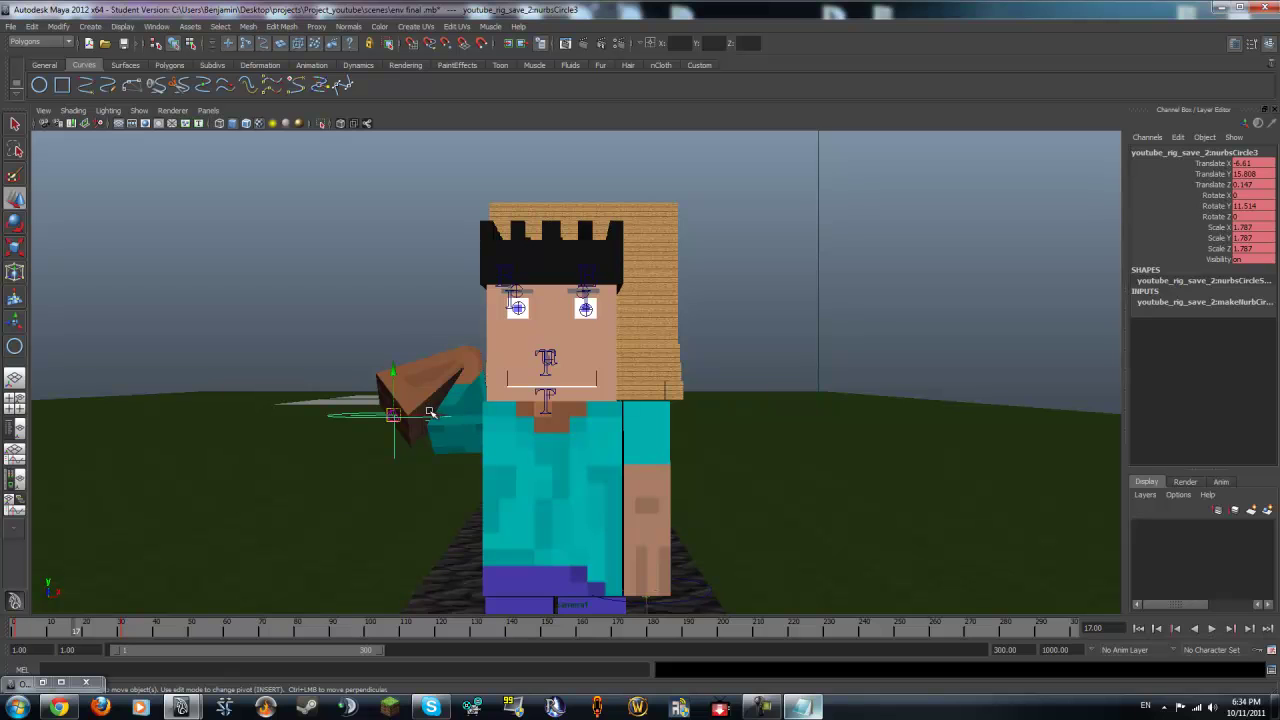
left_click_drag(386, 414, 338, 409)
left_click_drag(80, 636, 150, 622)
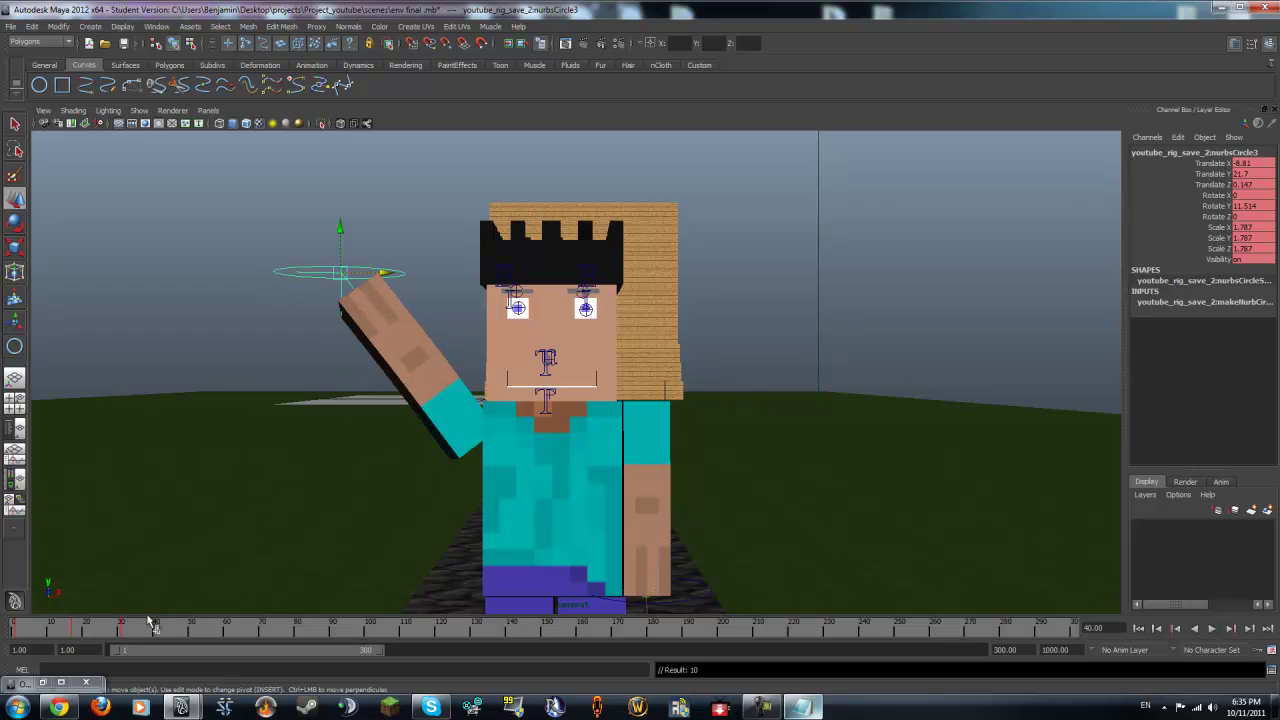
Step: At frame 40, move the right hand control toward the head to about X -5.33, Y 22.5 and key it
left_click(394, 266)
left_click(394, 267)
left_click_drag(394, 267, 422, 251)
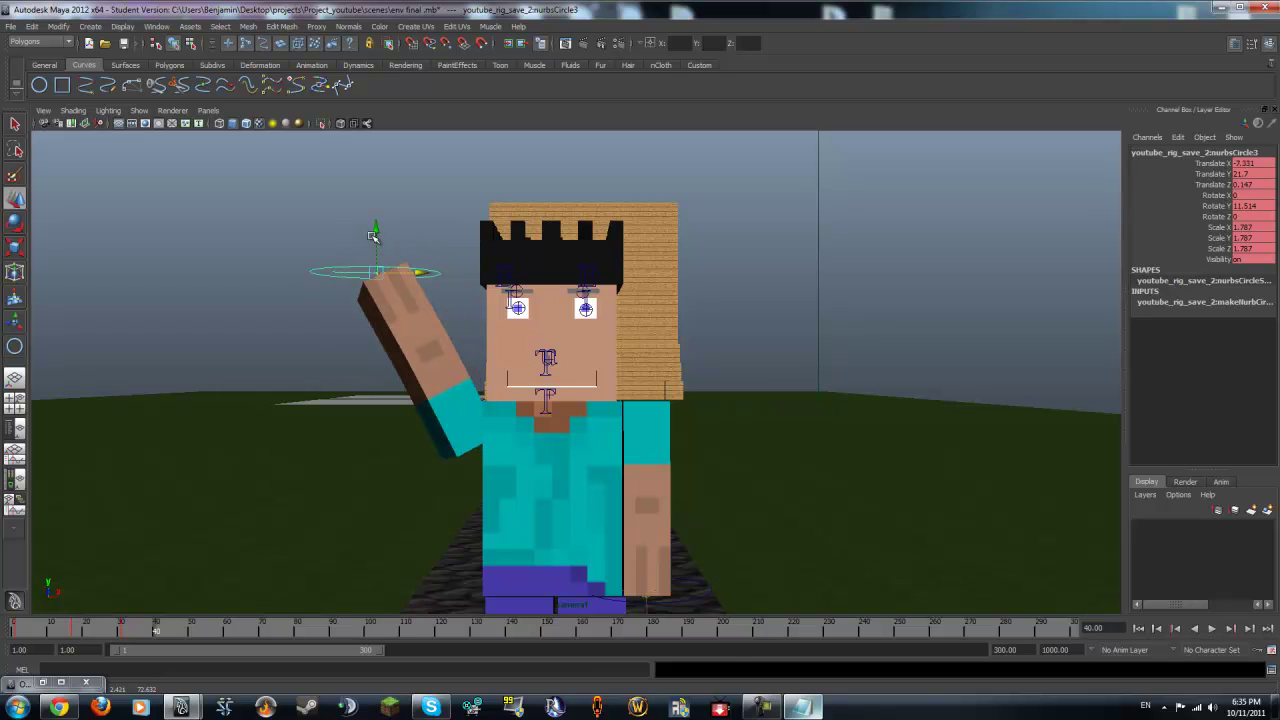
key("ctrl+z")
left_click_drag(338, 228, 335, 223)
left_click_drag(388, 258, 466, 253)
key("s")
key("alt+v")
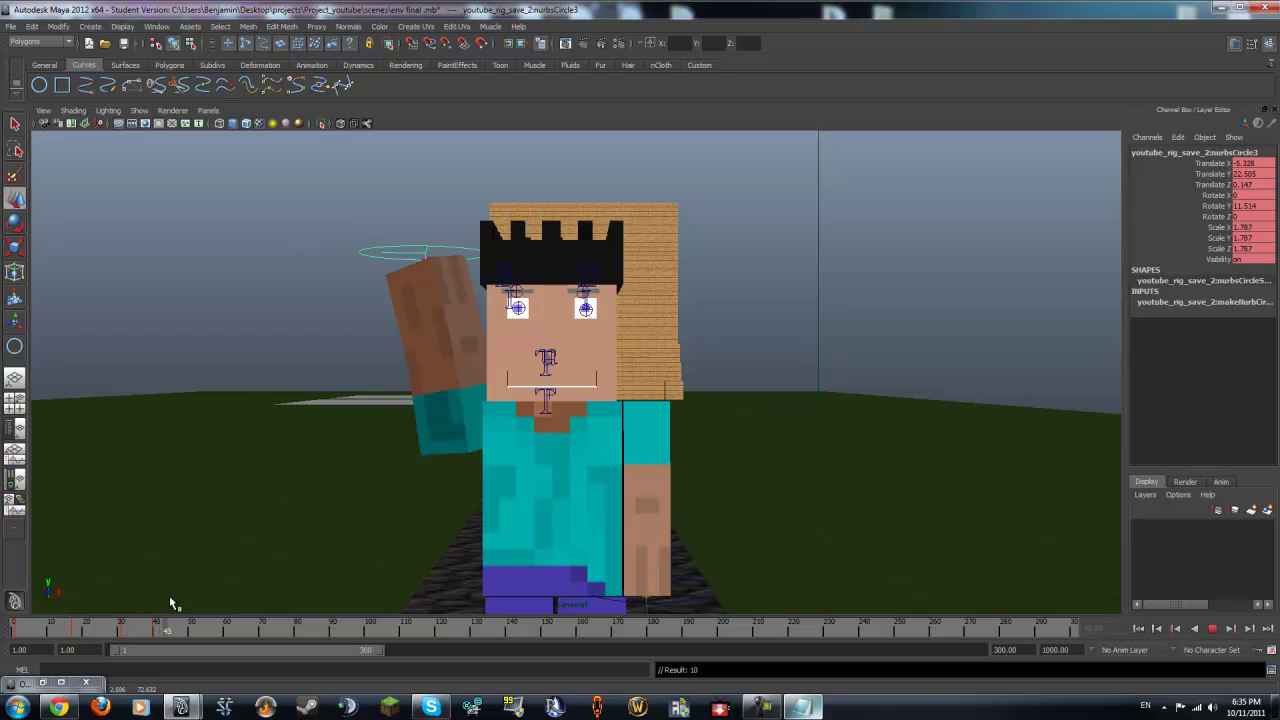
key("alt+v")
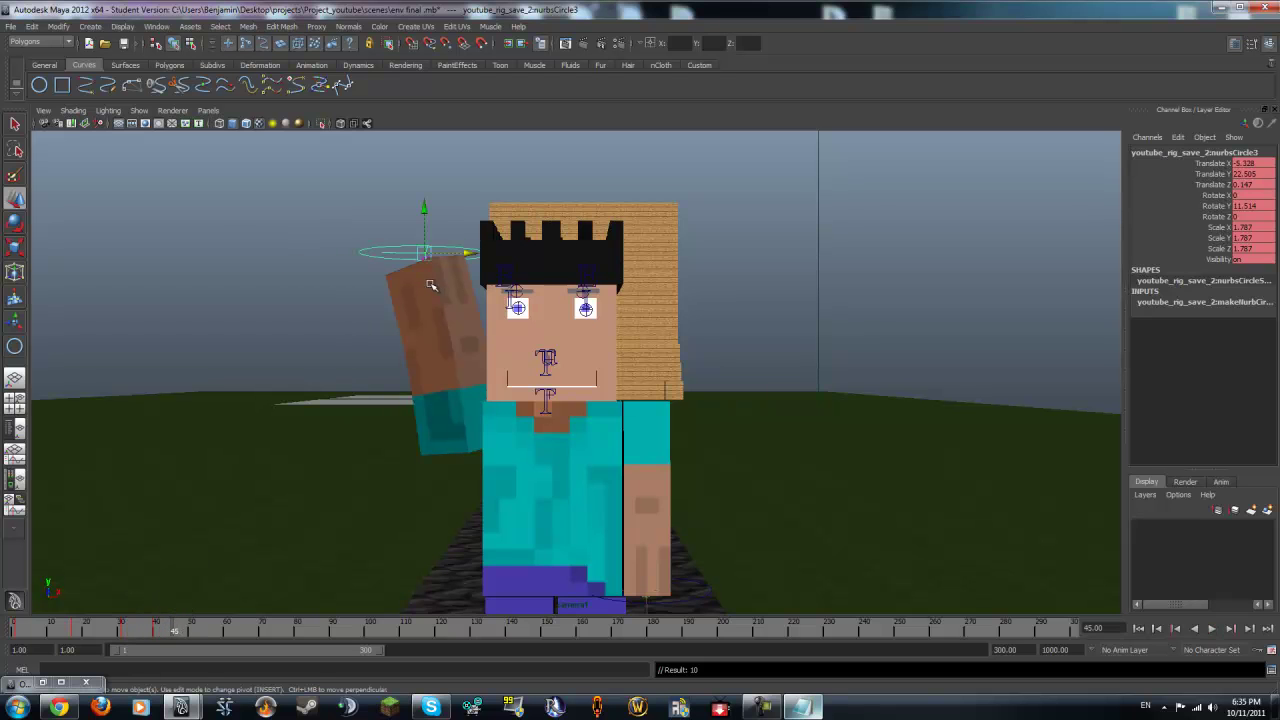
Step: At frame 45, swing the right hand control outward to about X -9.53, key it and play the wave from frame 30
left_click_drag(468, 255, 362, 257)
key("s")
left_click_drag(174, 631, 121, 627)
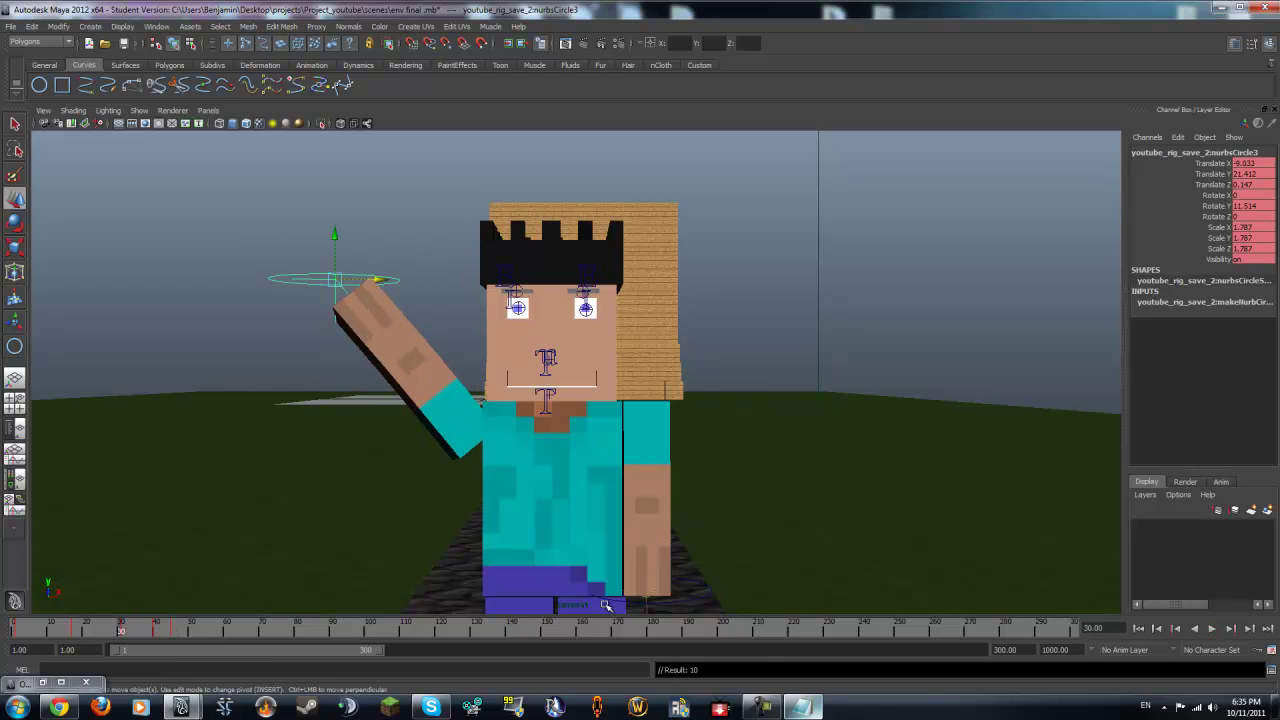
left_click(1214, 628)
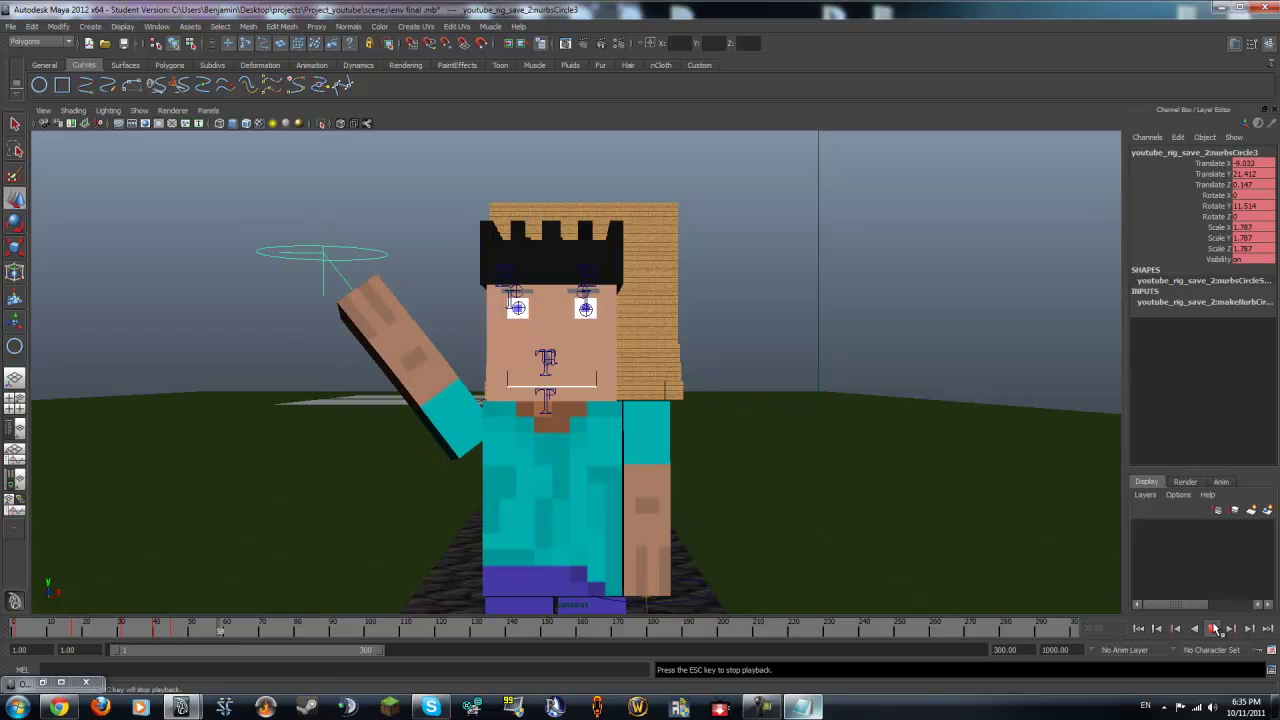
key("Escape")
Step: At frame 51, bring the right hand control inward to about X -7.32, key it and play the wave again
left_click(195, 627)
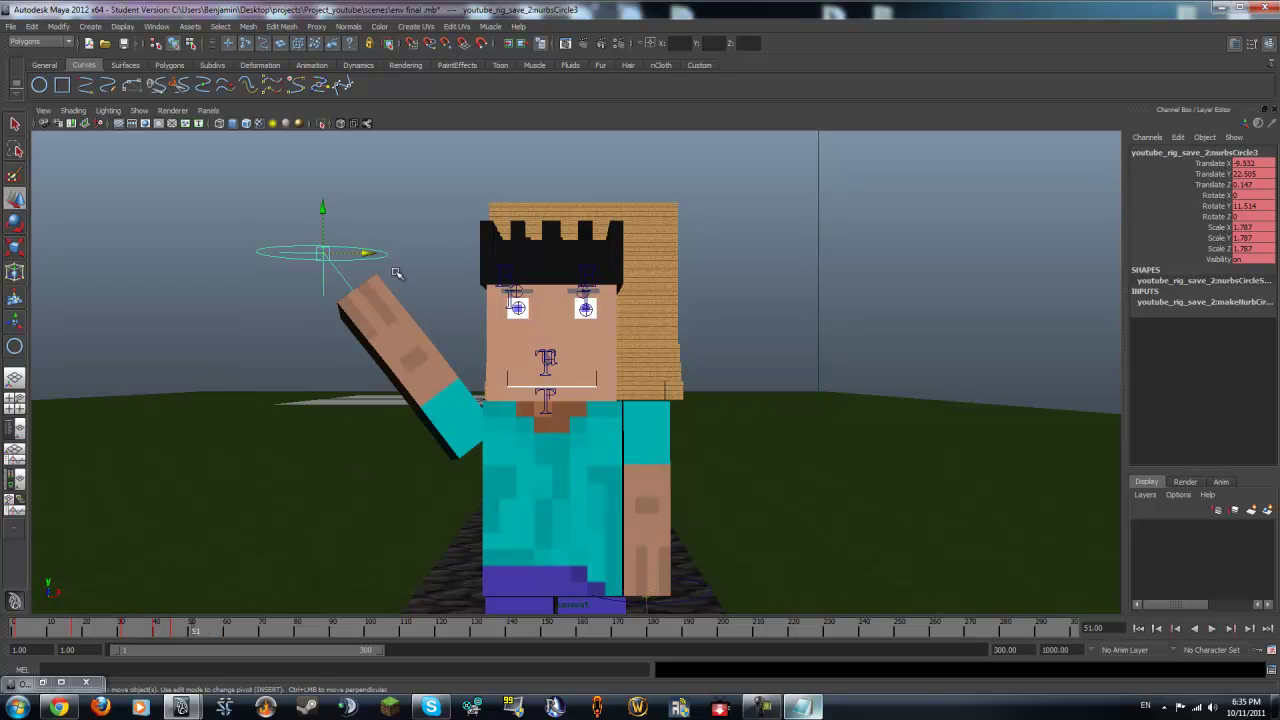
left_click_drag(352, 268, 412, 250)
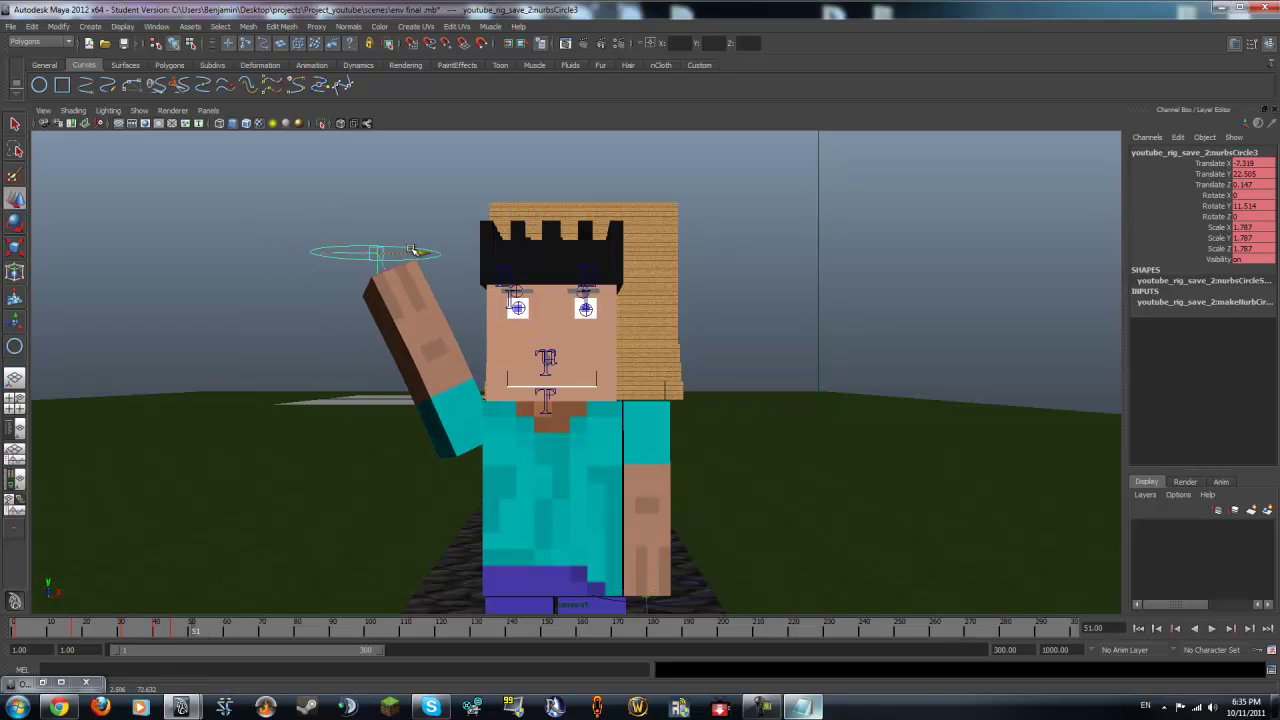
left_click_drag(180, 628, 112, 627)
left_click(1209, 629)
left_click(1211, 630)
Step: At frame 55, swing the right hand control back out to about X -9.65 and key it
left_click_drag(211, 630, 205, 629)
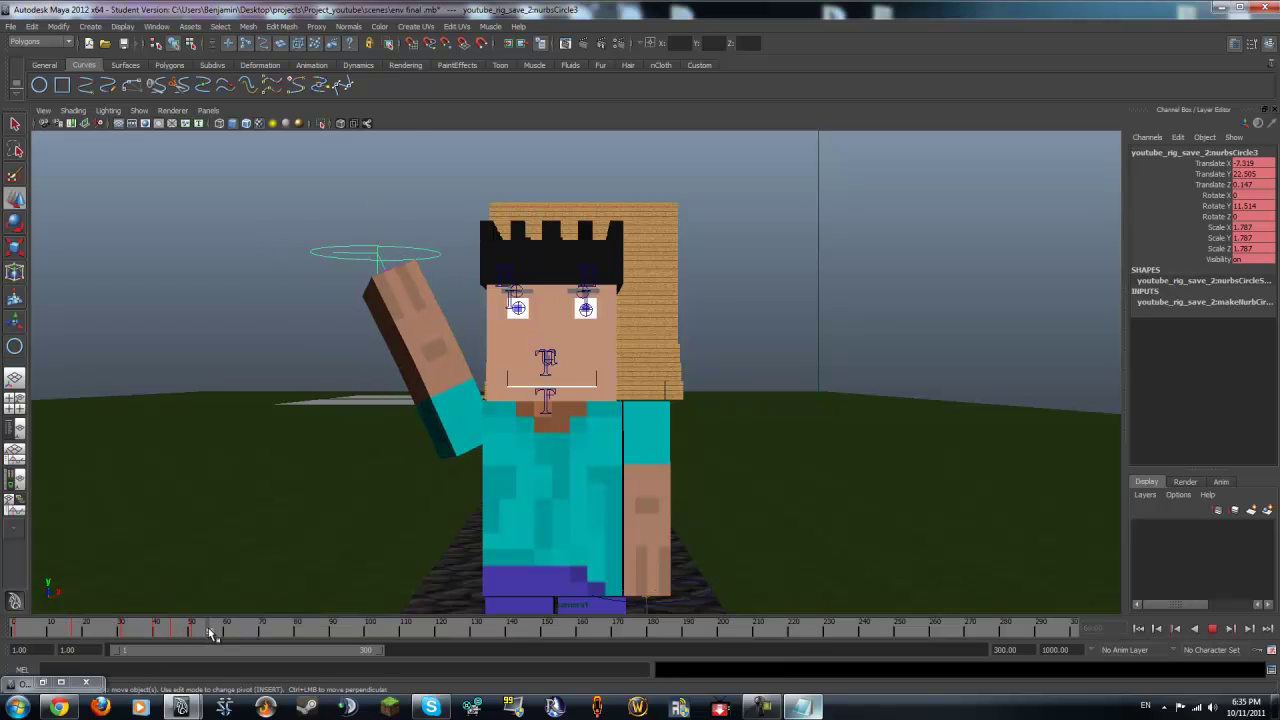
key("Escape")
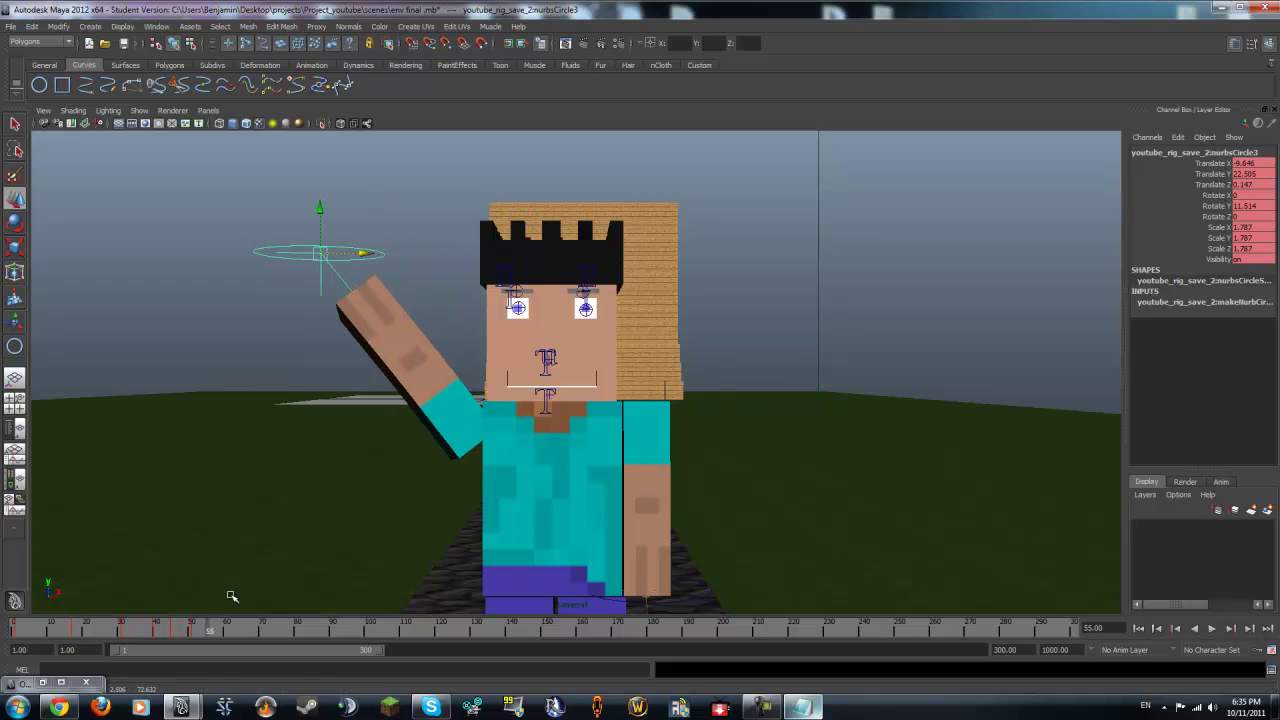
key("alt+v")
Step: At frame 60, move the right hand control inward to about X -5.75, key it and play the animation from frame 1
left_click(226, 630)
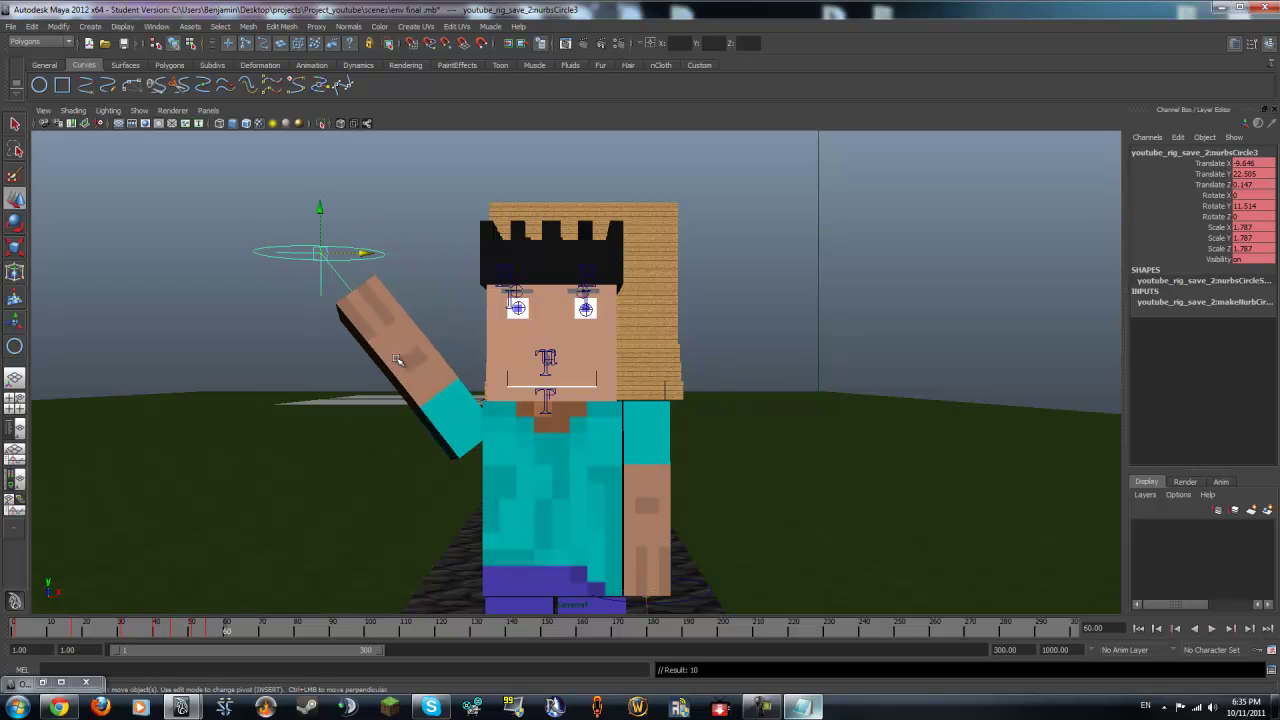
left_click_drag(354, 250, 450, 251)
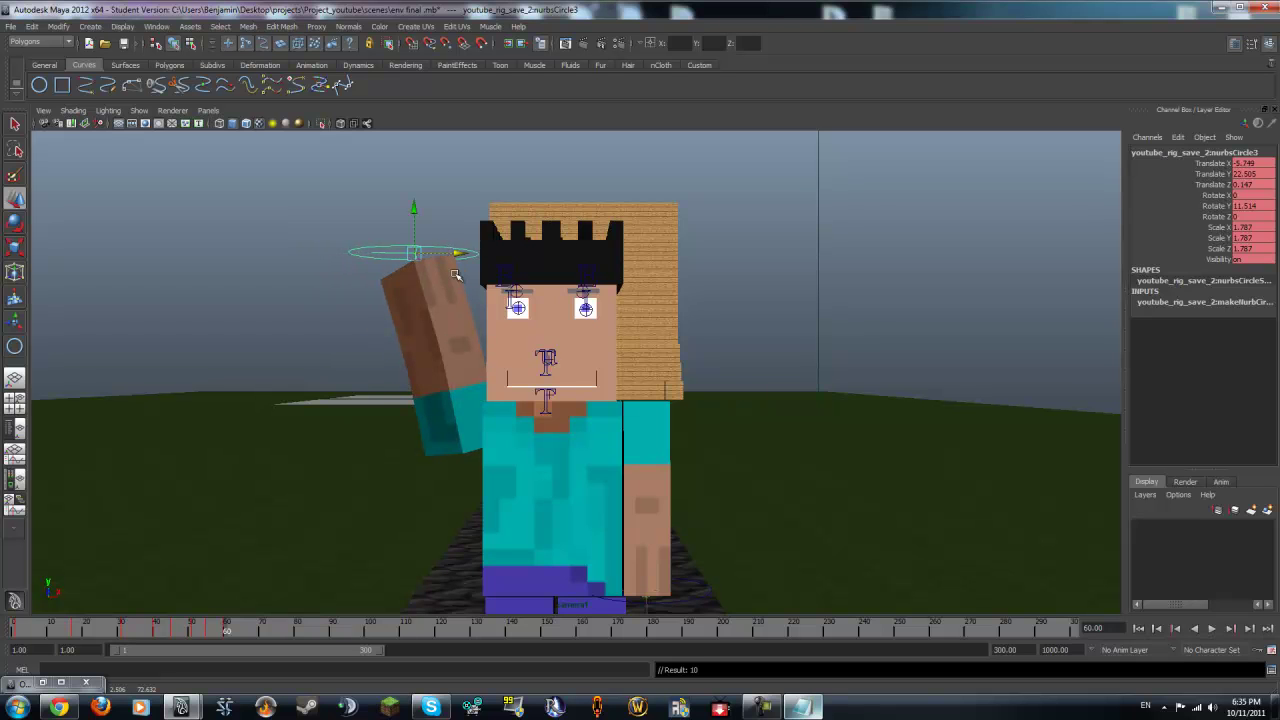
key("alt+v")
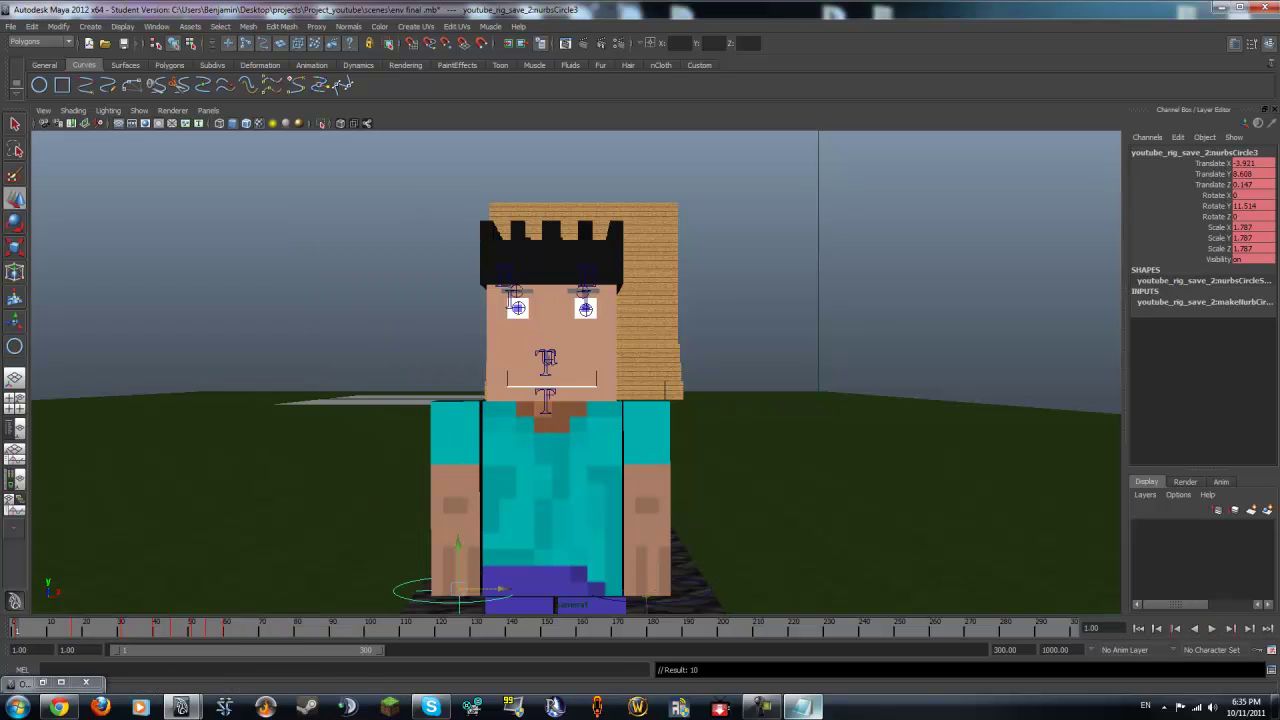
left_click(1214, 630)
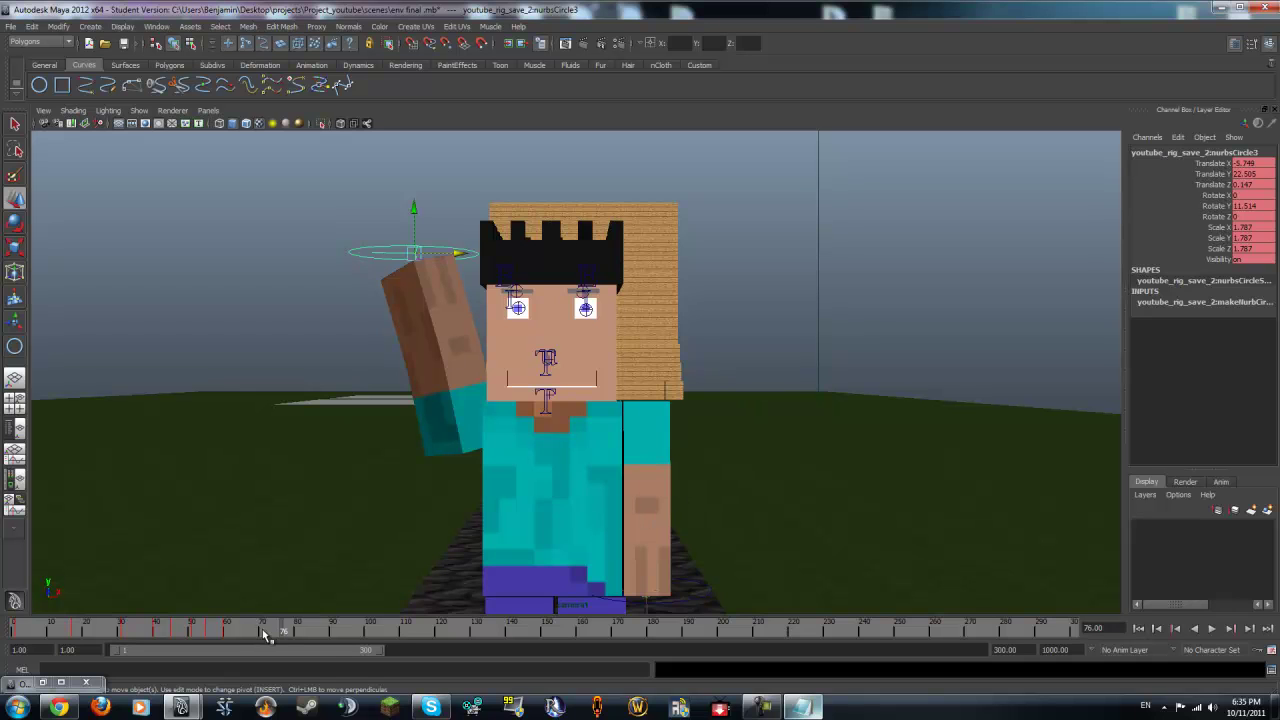
Step: At frame 90, lower the right hand control beside the body to about X -3.98, Y 8.41 and key it
key("alt+v")
left_click(332, 632)
left_click_drag(417, 226, 465, 551)
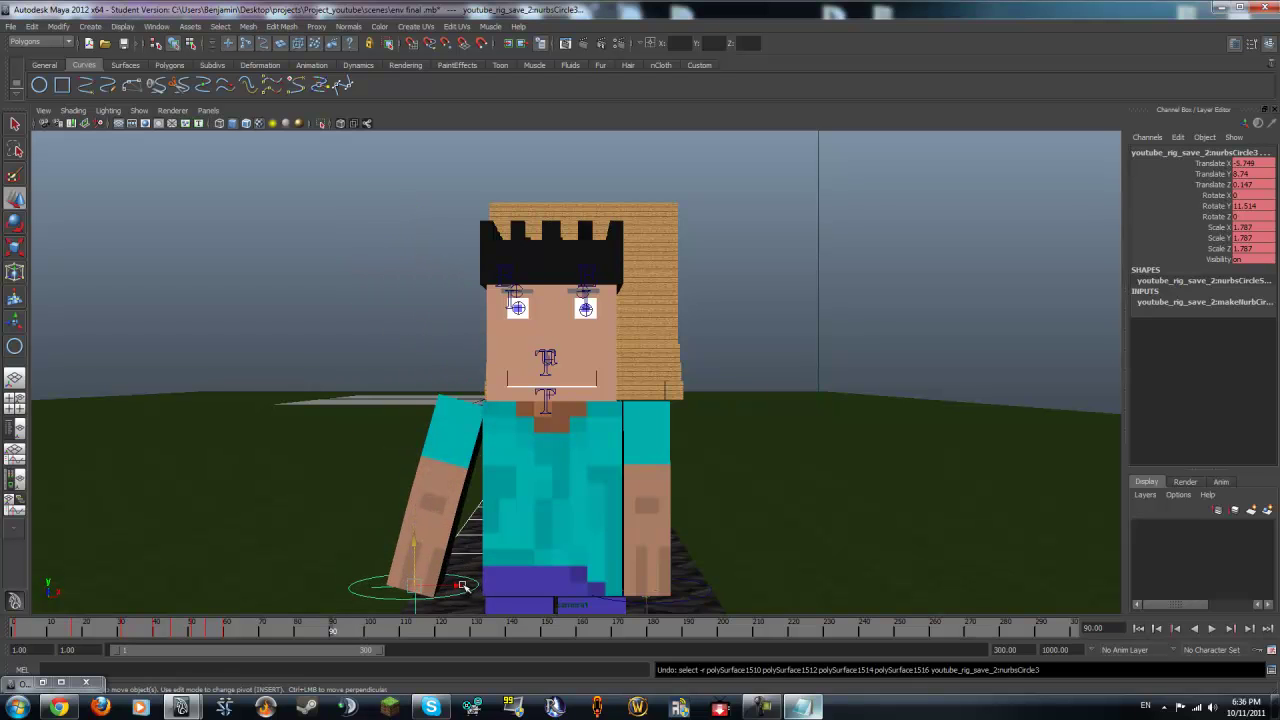
left_click_drag(478, 588, 503, 588)
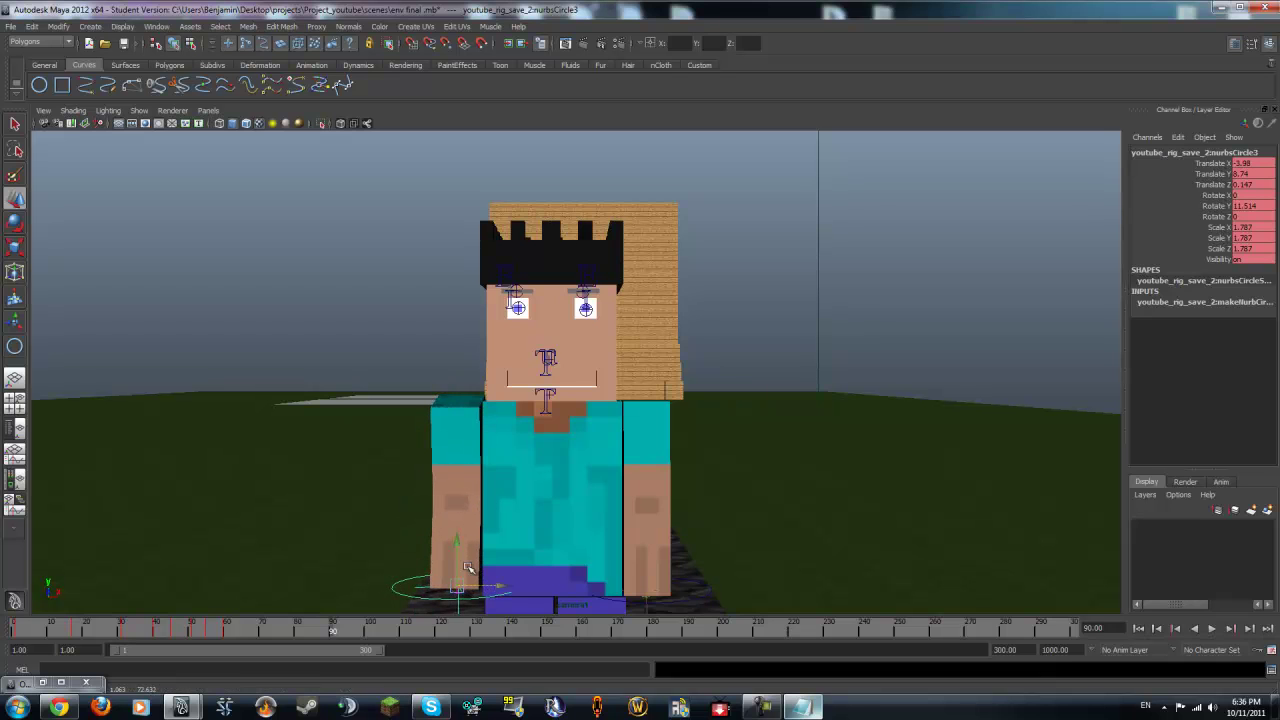
left_click_drag(456, 544, 459, 553)
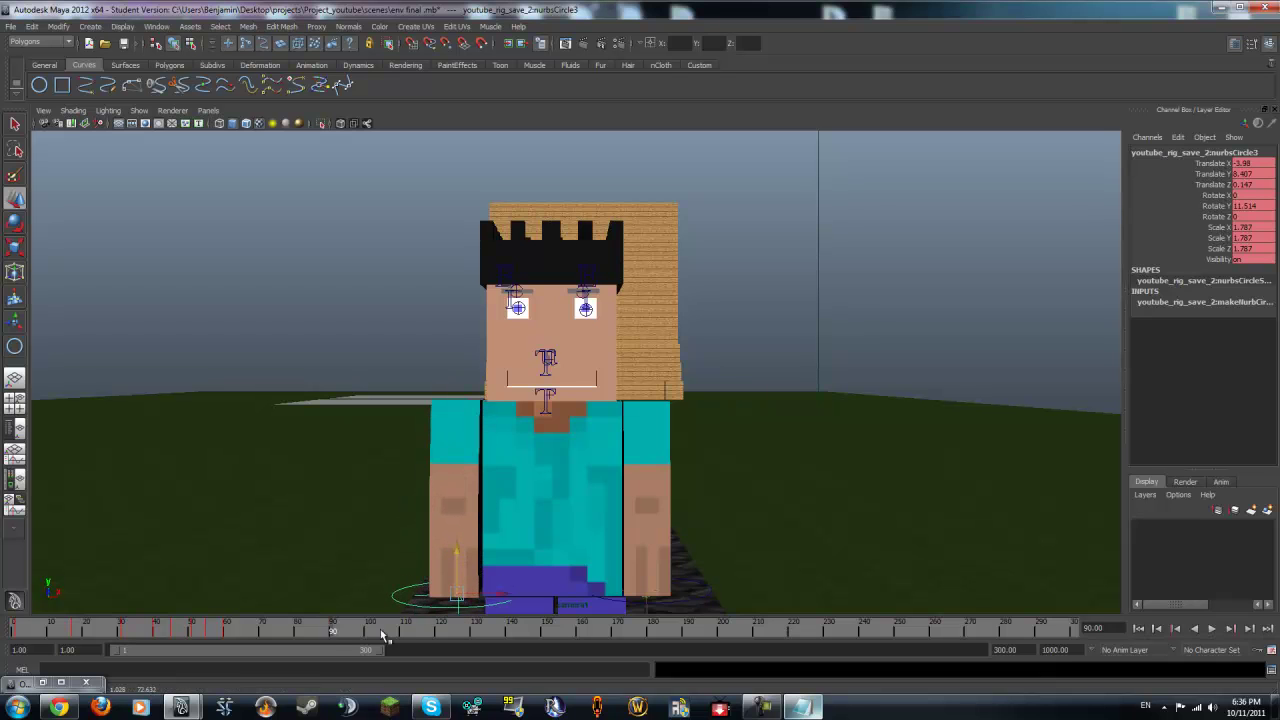
key("alt+v")
Step: At frame 75, move the right hand control out sideways to about X -10.97, Y 15.46, key it and play the result
key("alt+v")
left_click_drag(484, 424, 323, 418)
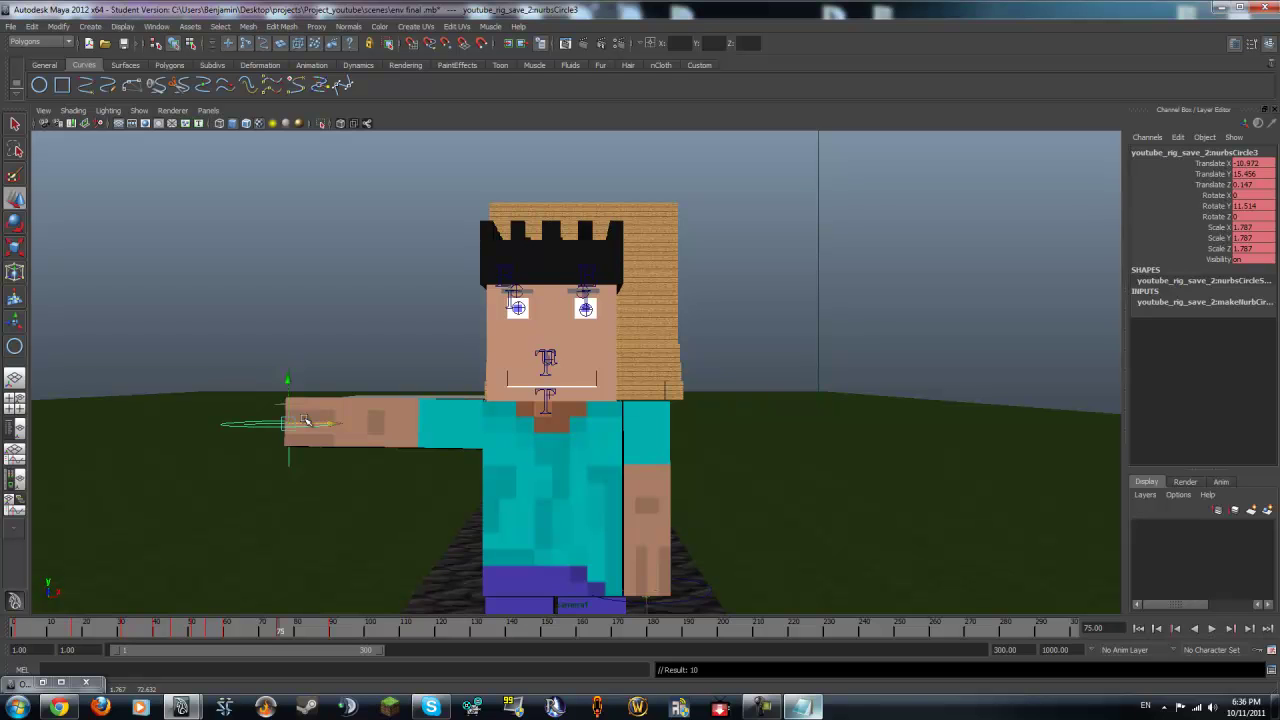
key("alt+v")
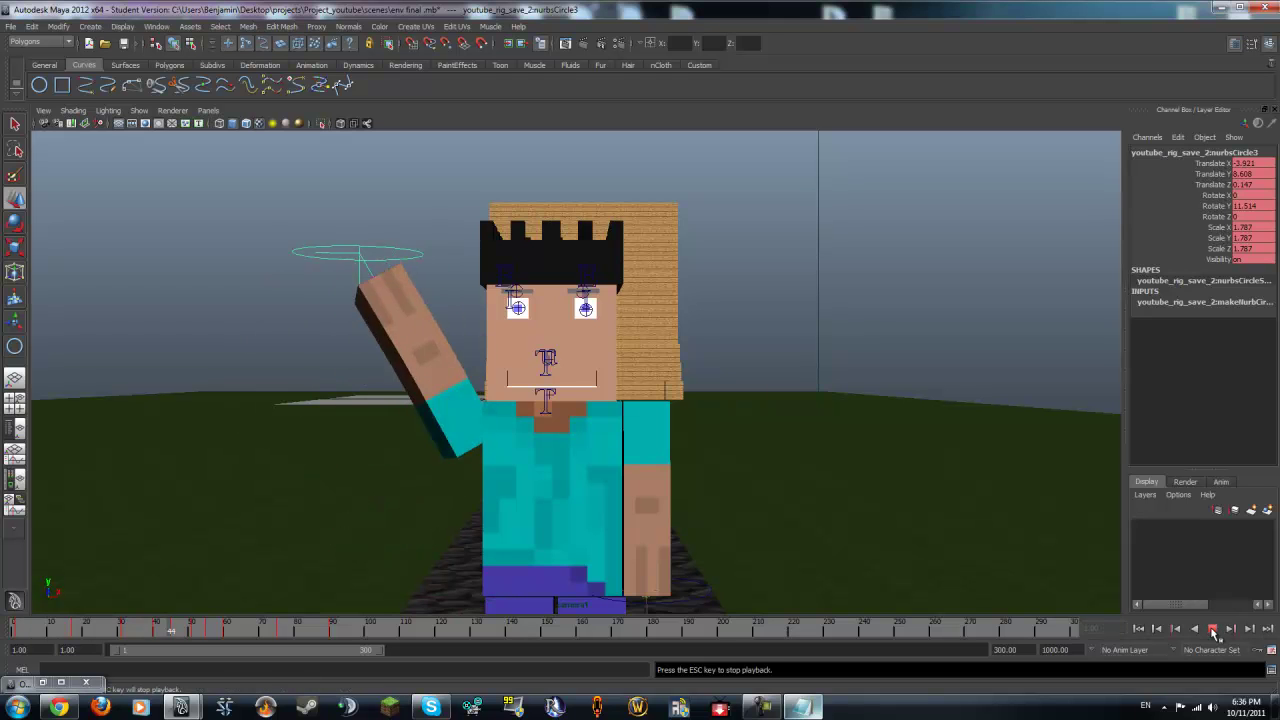
key("Escape")
left_click(311, 628)
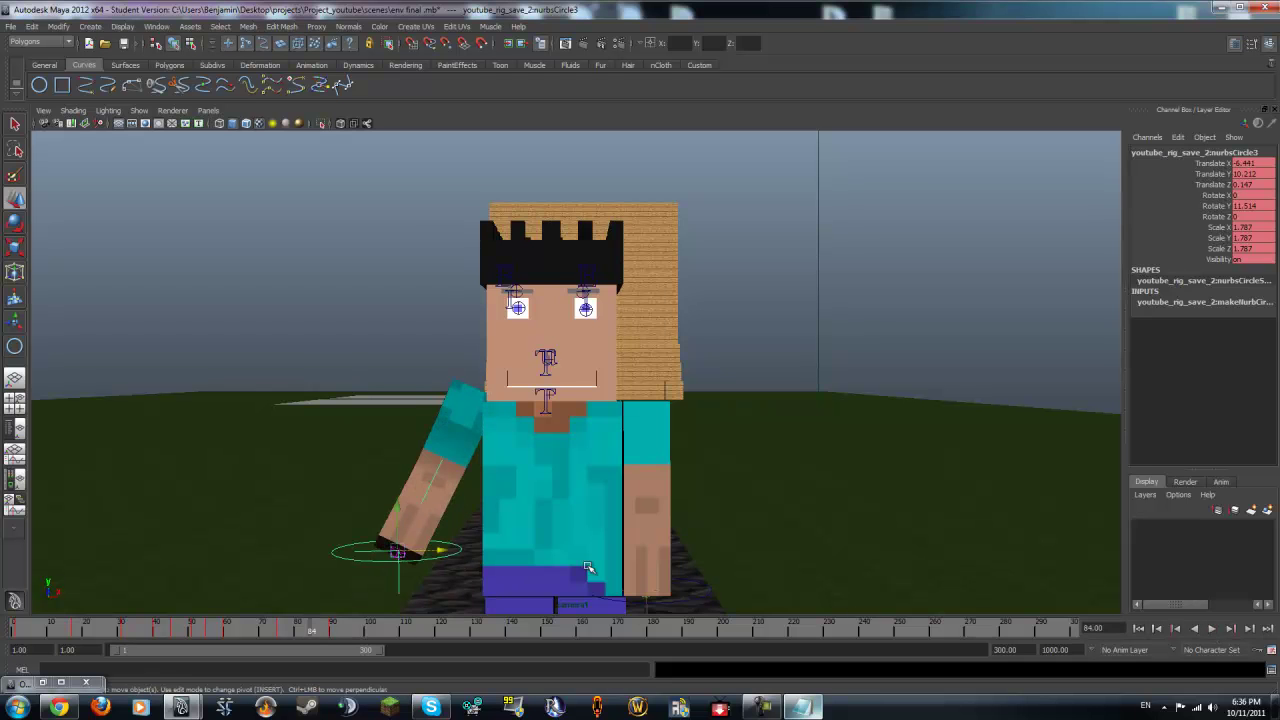
Step: Select the large control circle at the character's feet in the perspective view and key it at frame 75 in the camera view
key("space")
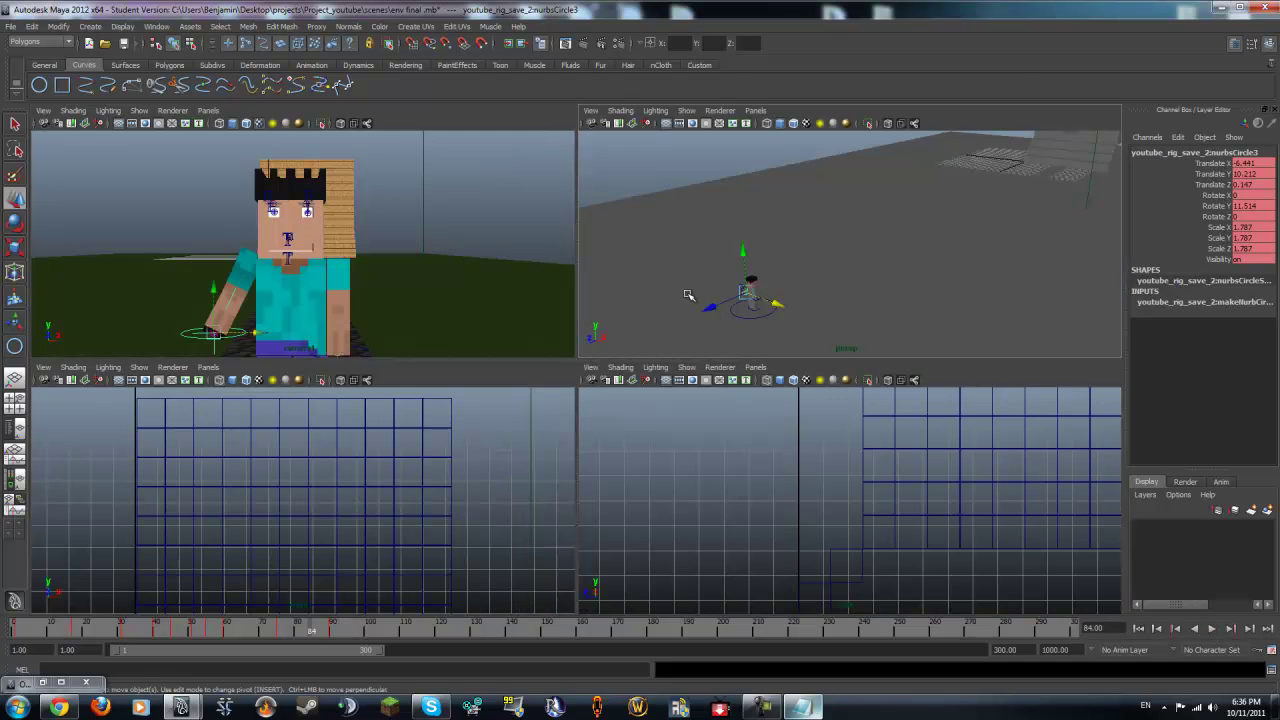
key("space")
middle_click_drag(640, 303, 990, 140, "alt")
scroll(834, 297, "up", 5)
middle_click_drag(880, 276, 663, 377, "alt")
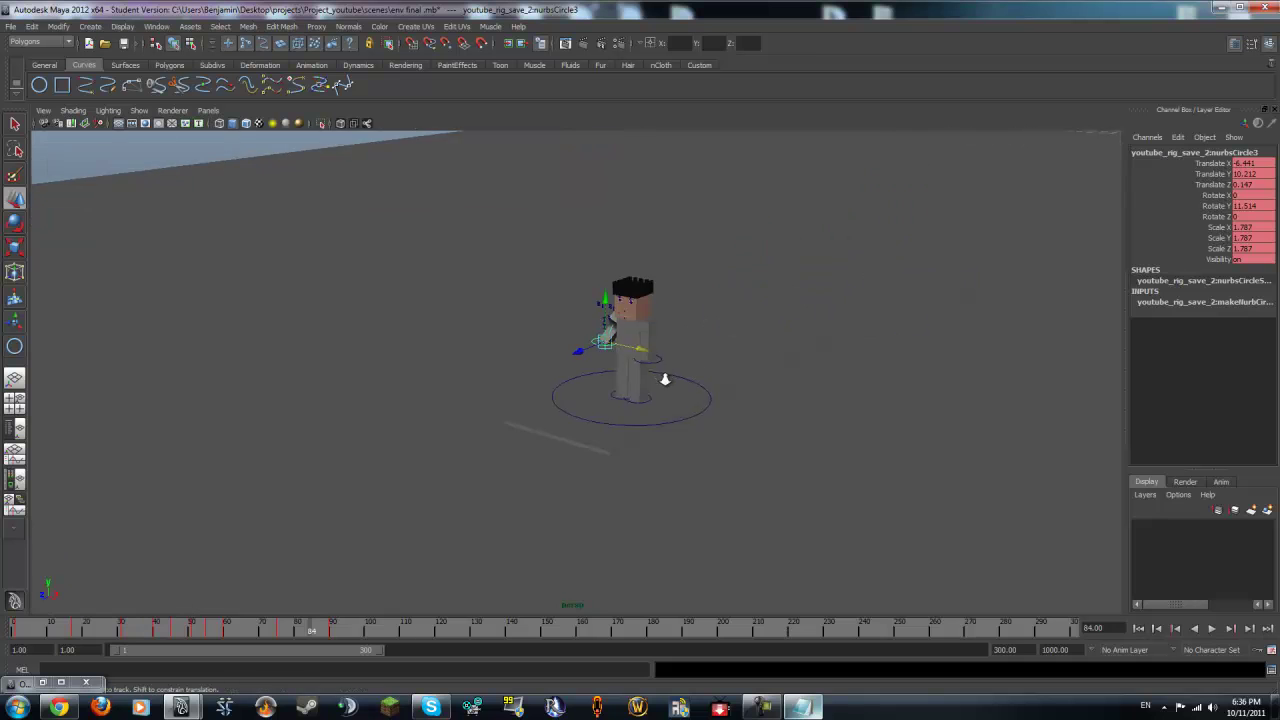
scroll(650, 420, "up", 3)
left_click(545, 427)
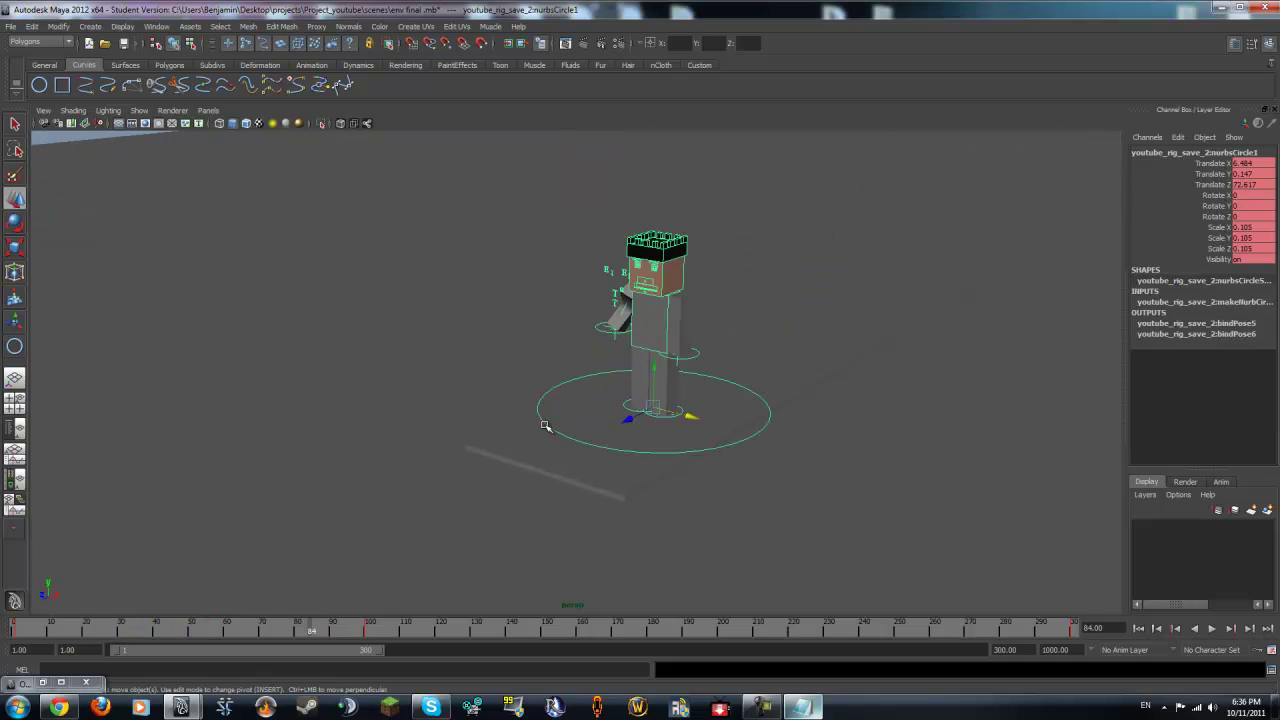
key("space")
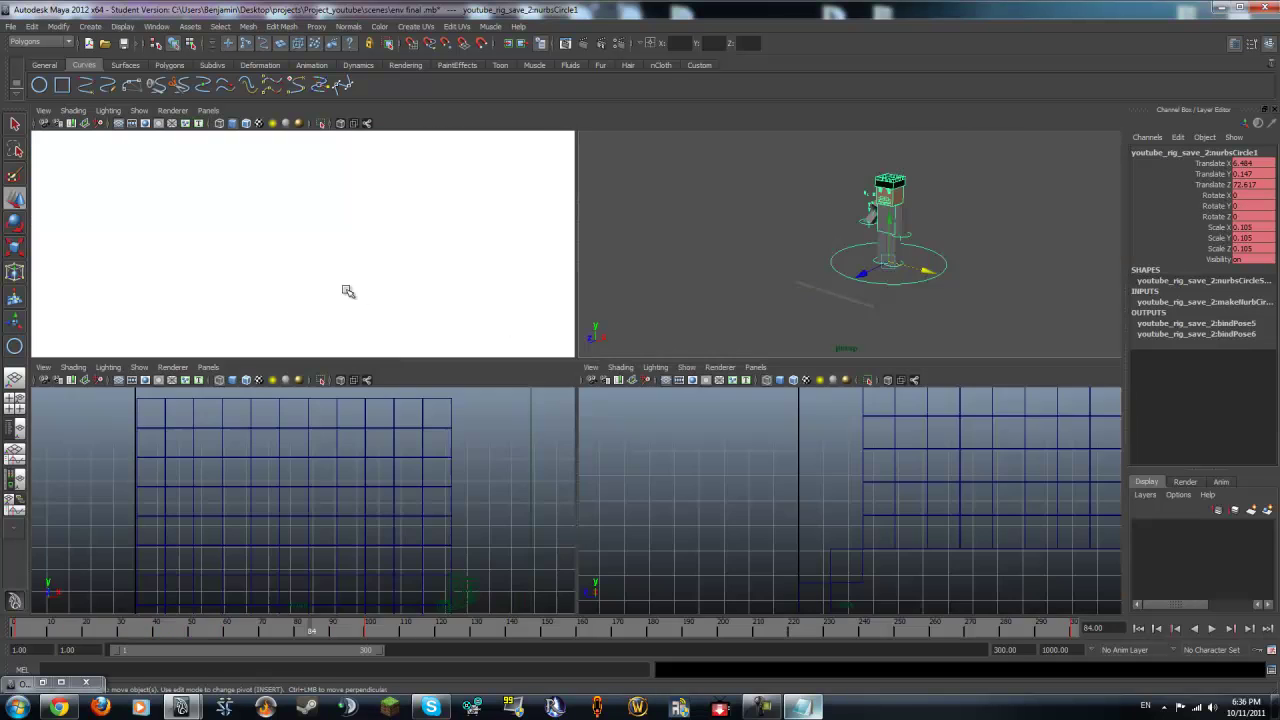
key("space")
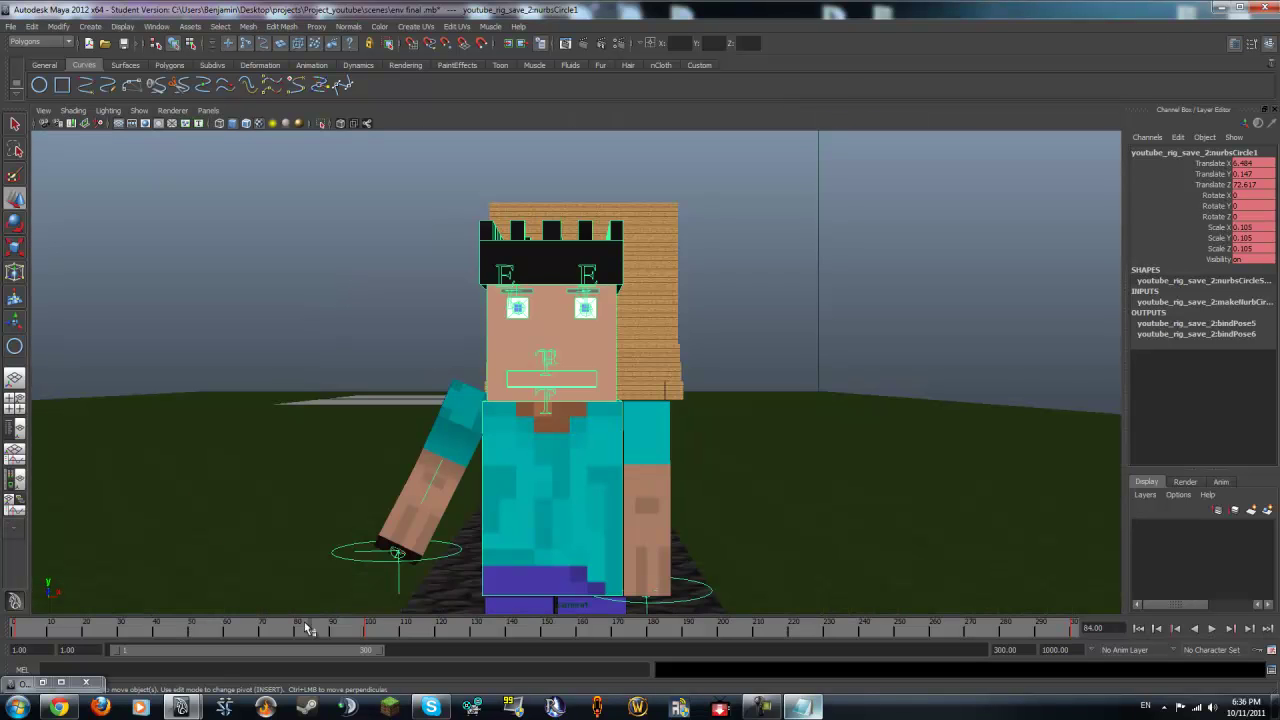
key("alt+v")
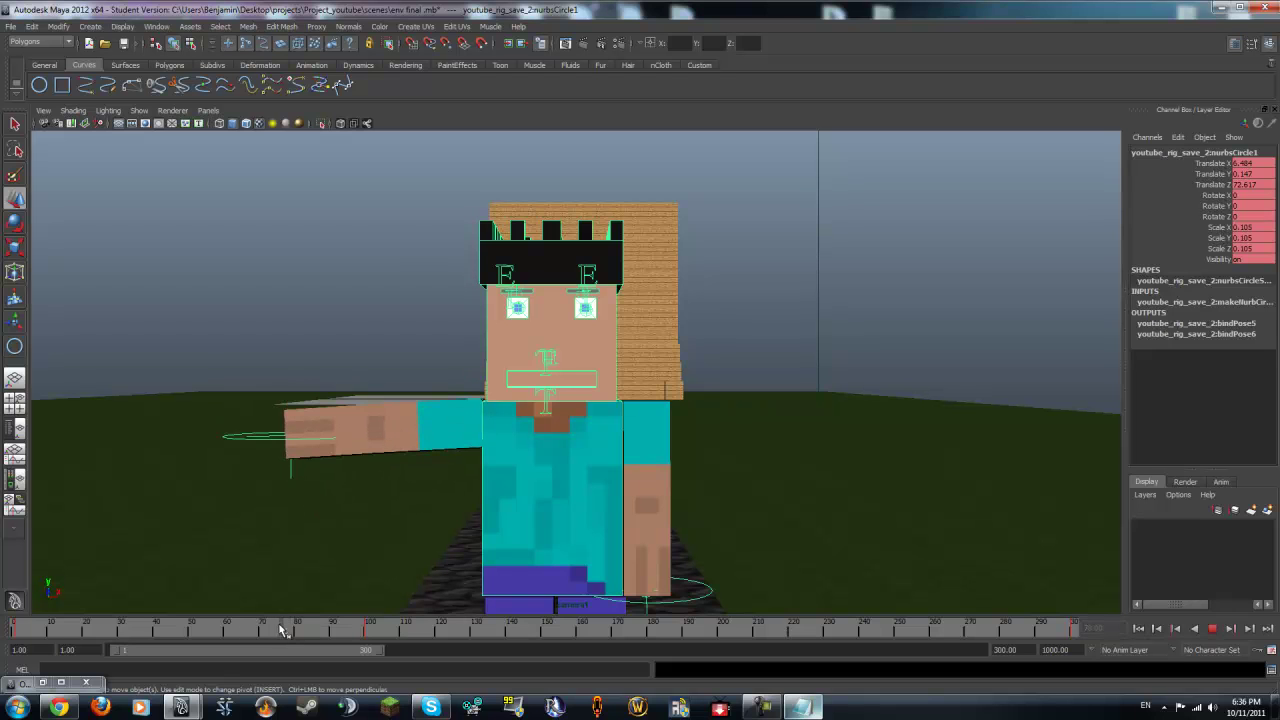
left_click(281, 628)
key("alt+v")
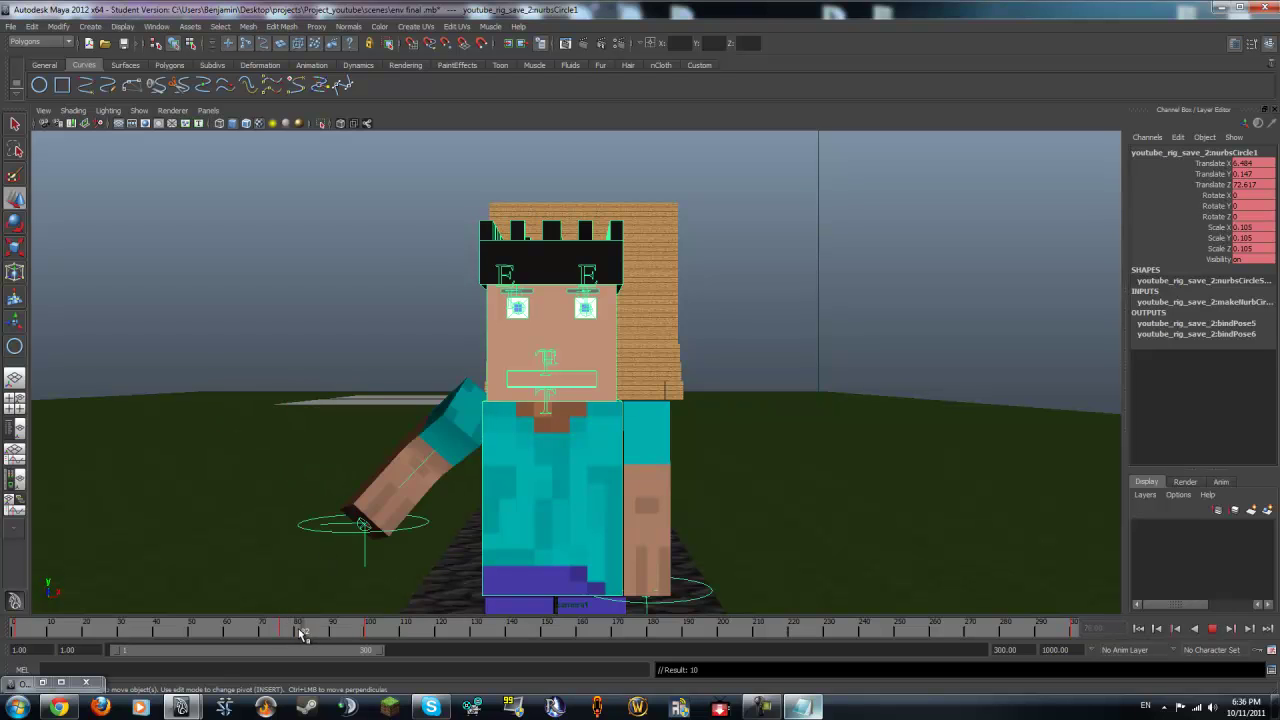
Step: At frame 100, turn the whole character toward the building by setting the main control's Rotate Y to 180
key("alt+v")
key("e")
scroll(489, 572, "down", 5)
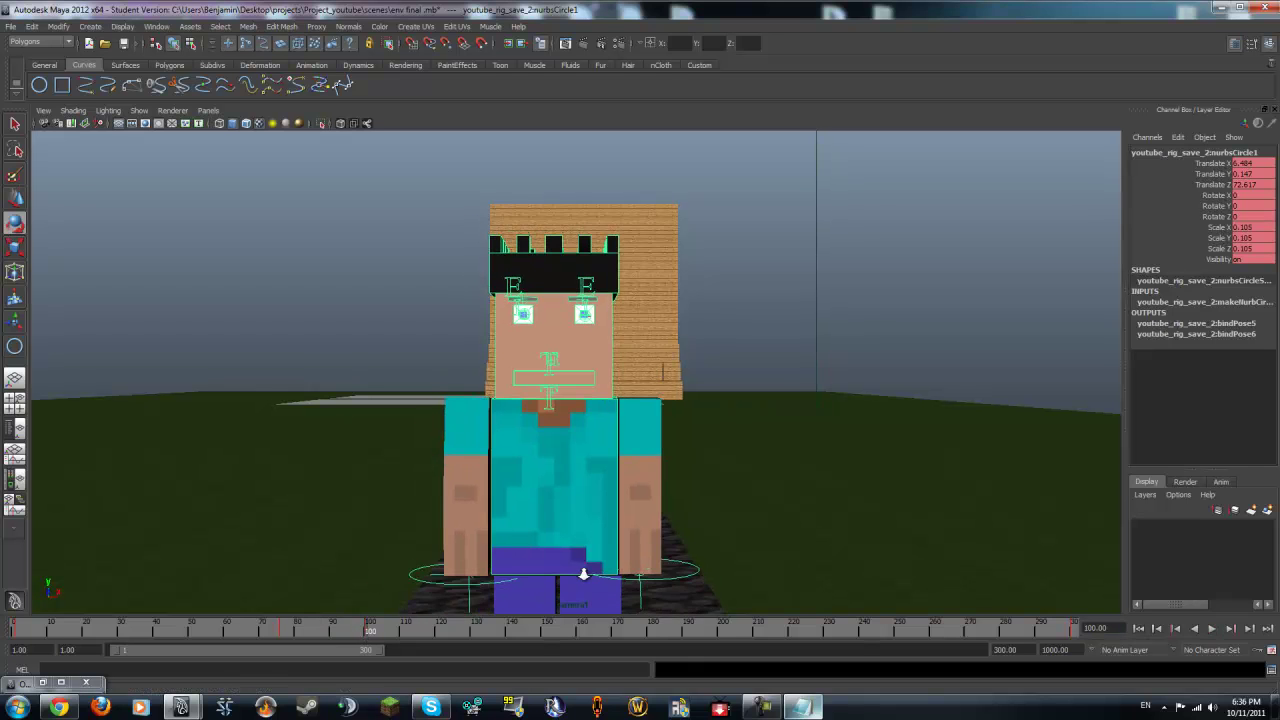
left_click_drag(590, 612, 688, 461)
double_click(1246, 205)
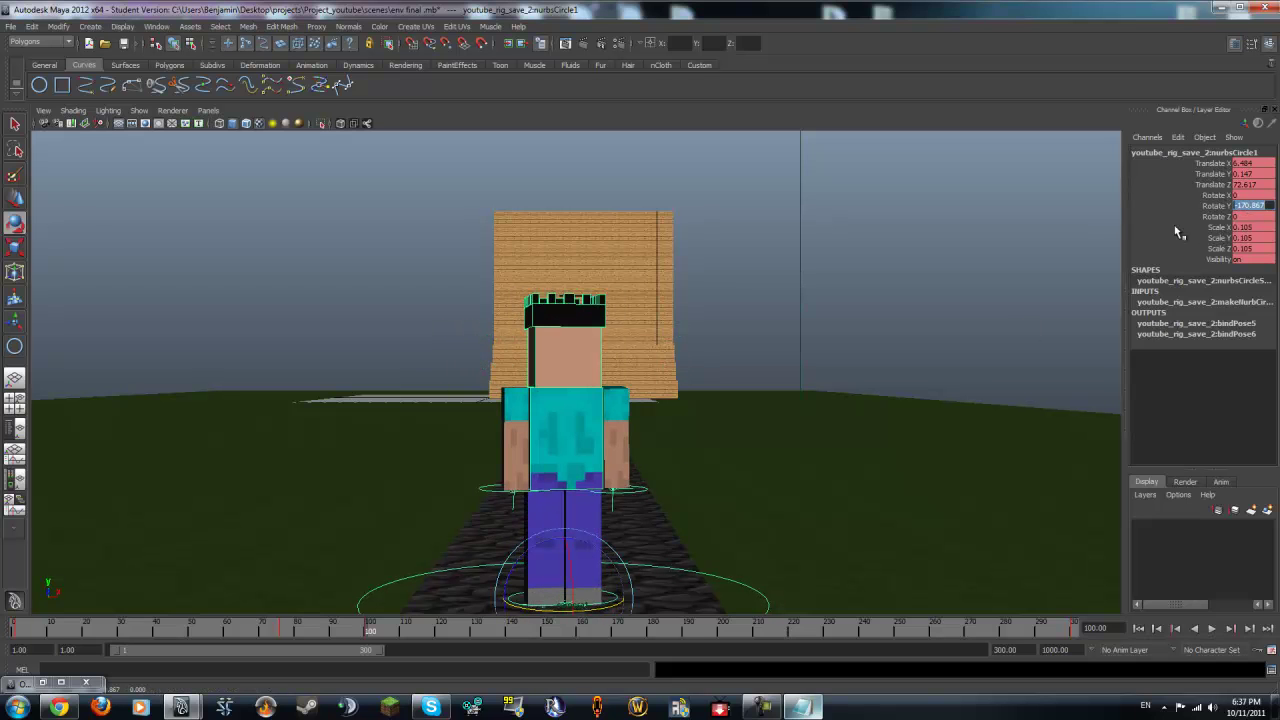
type("180")
key("Return")
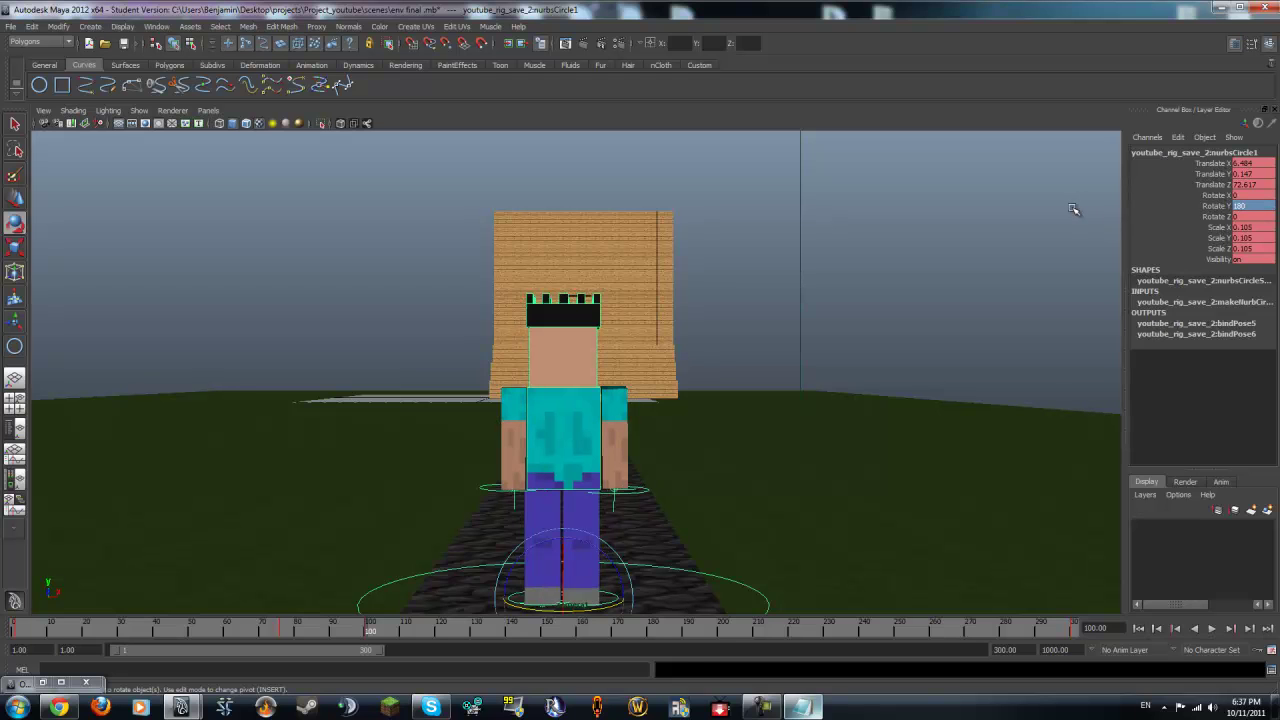
Step: At frame 300, set the main control's Rotate Y to 180 and key it
left_click_drag(365, 627, 401, 599)
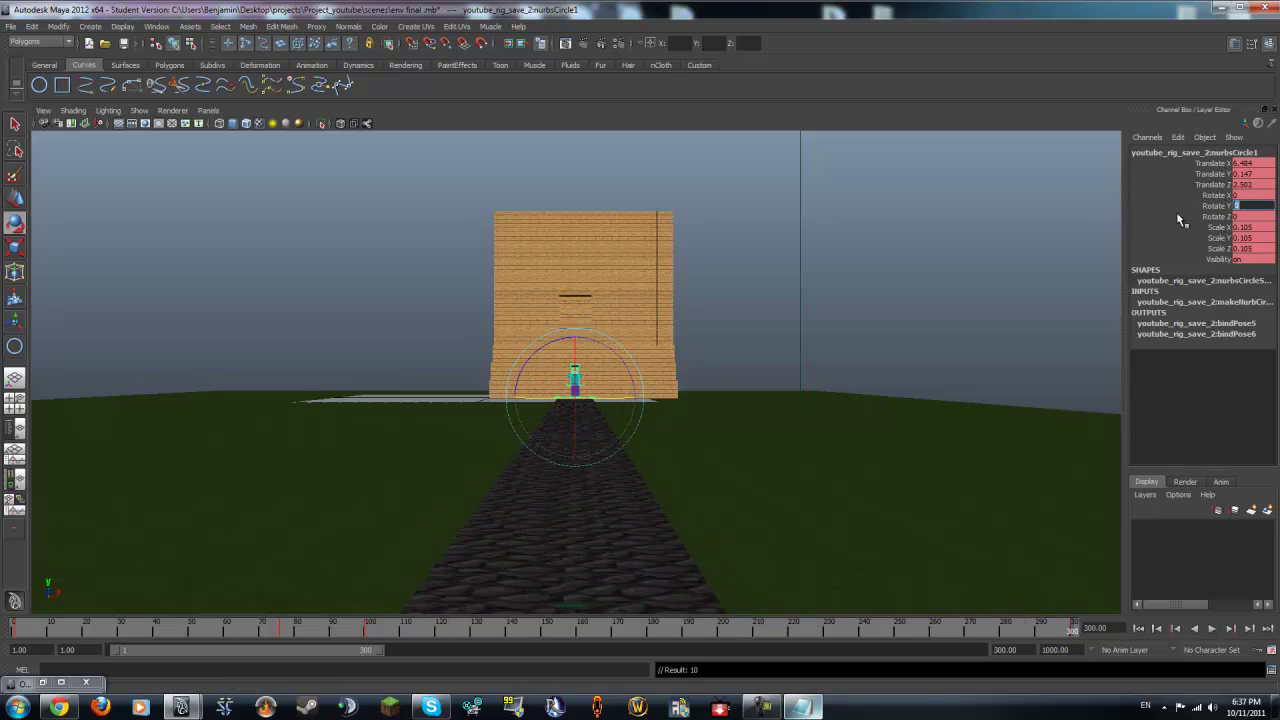
type("80")
key("Return")
key("s")
Step: Play the wave, turn and movement to the building from the start and return to frame 1
left_click_drag(386, 622, 8, 580)
left_click(1211, 628)
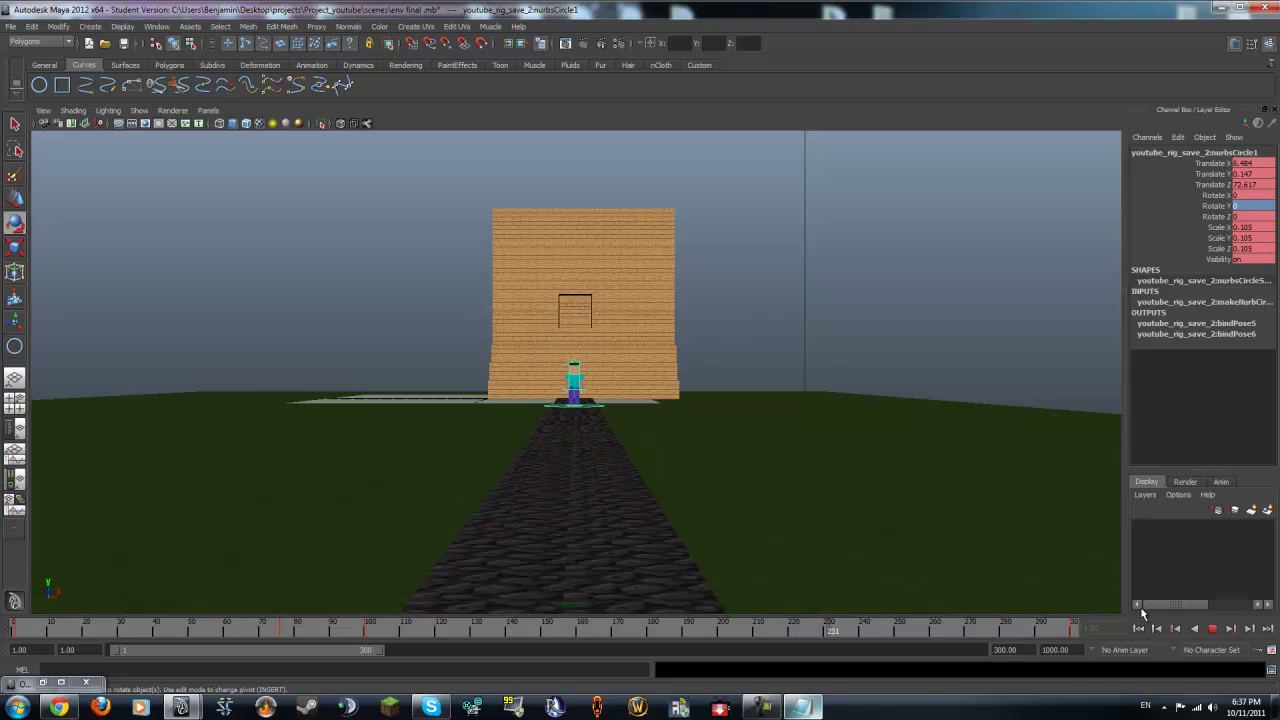
left_click(1213, 628)
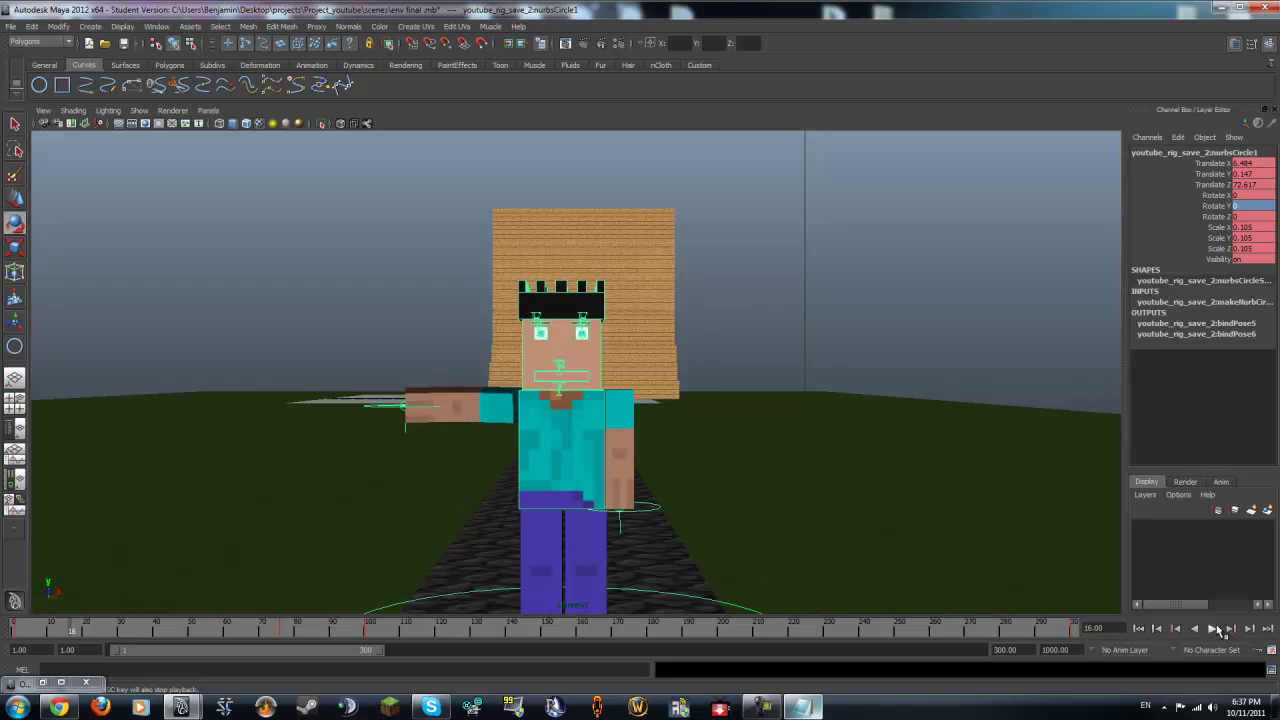
left_click(1139, 629)
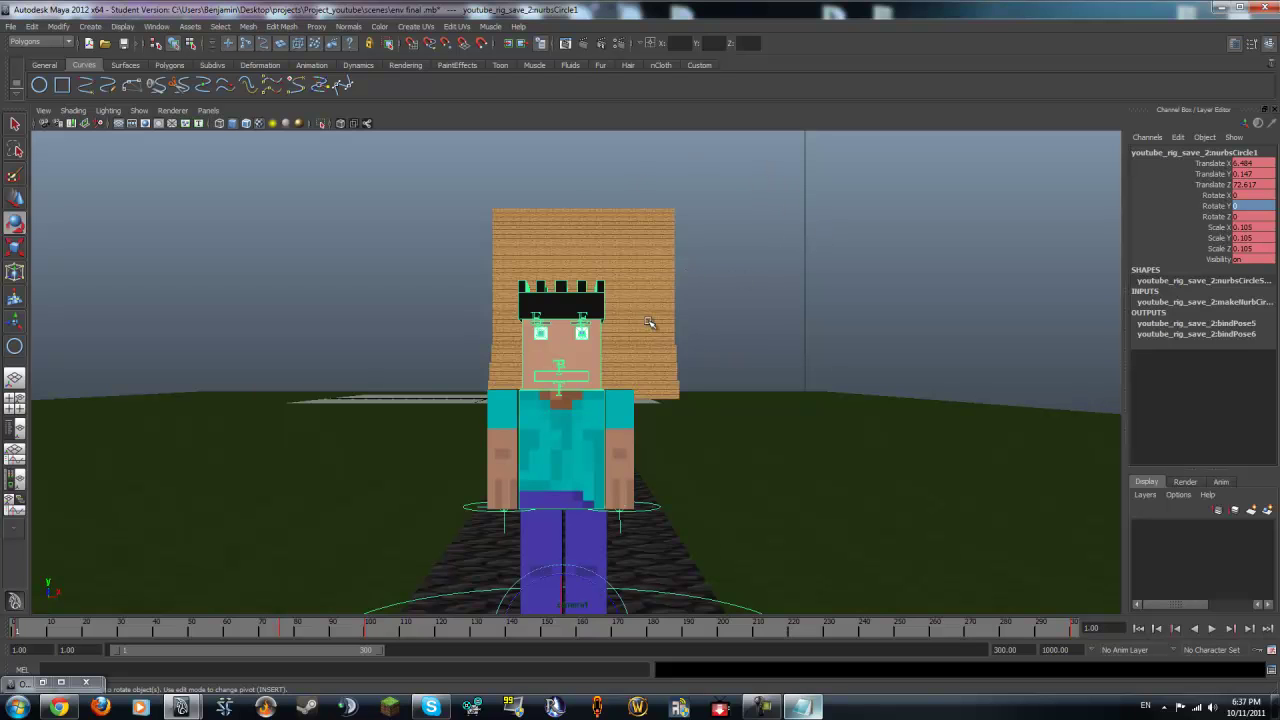
Step: Show all object types in the enlarged perspective view, looking at the character and the area in front of it
key("space")
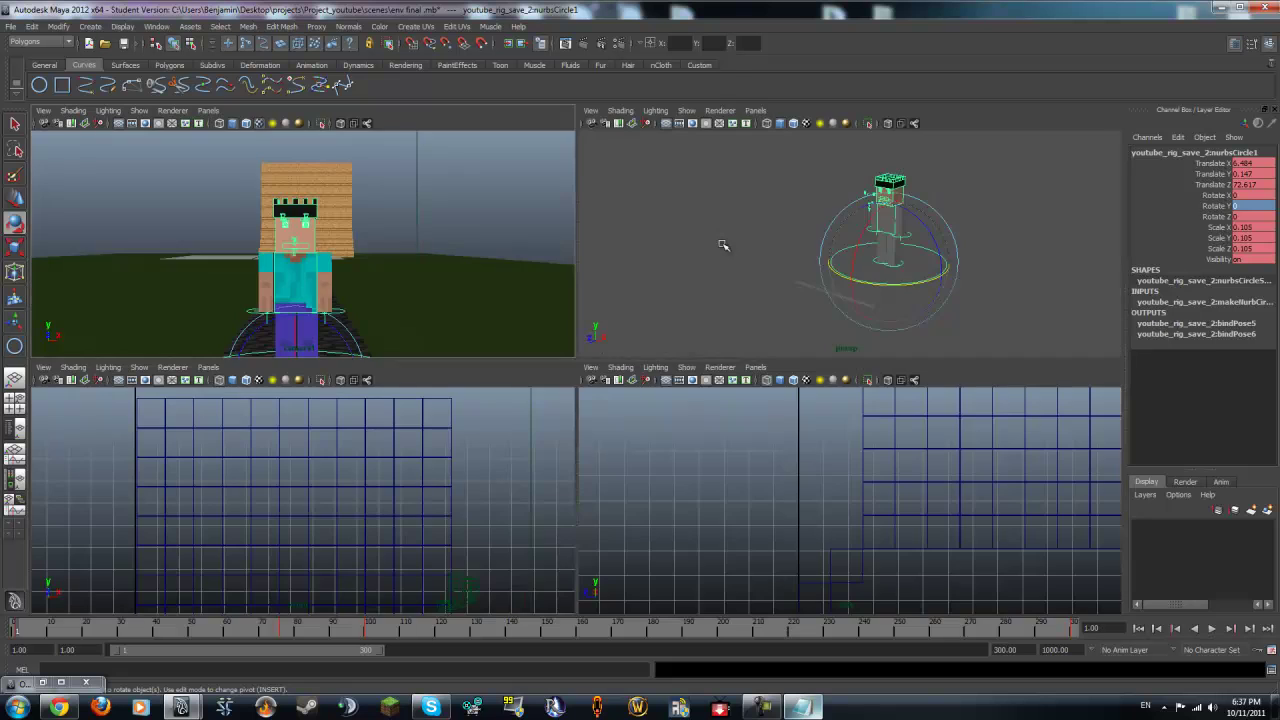
key("space")
left_click_drag(836, 264, 643, 289, "alt")
middle_click_drag(643, 289, 750, 309, "alt")
scroll(750, 309, "up", 5)
scroll(711, 297, "down", 3)
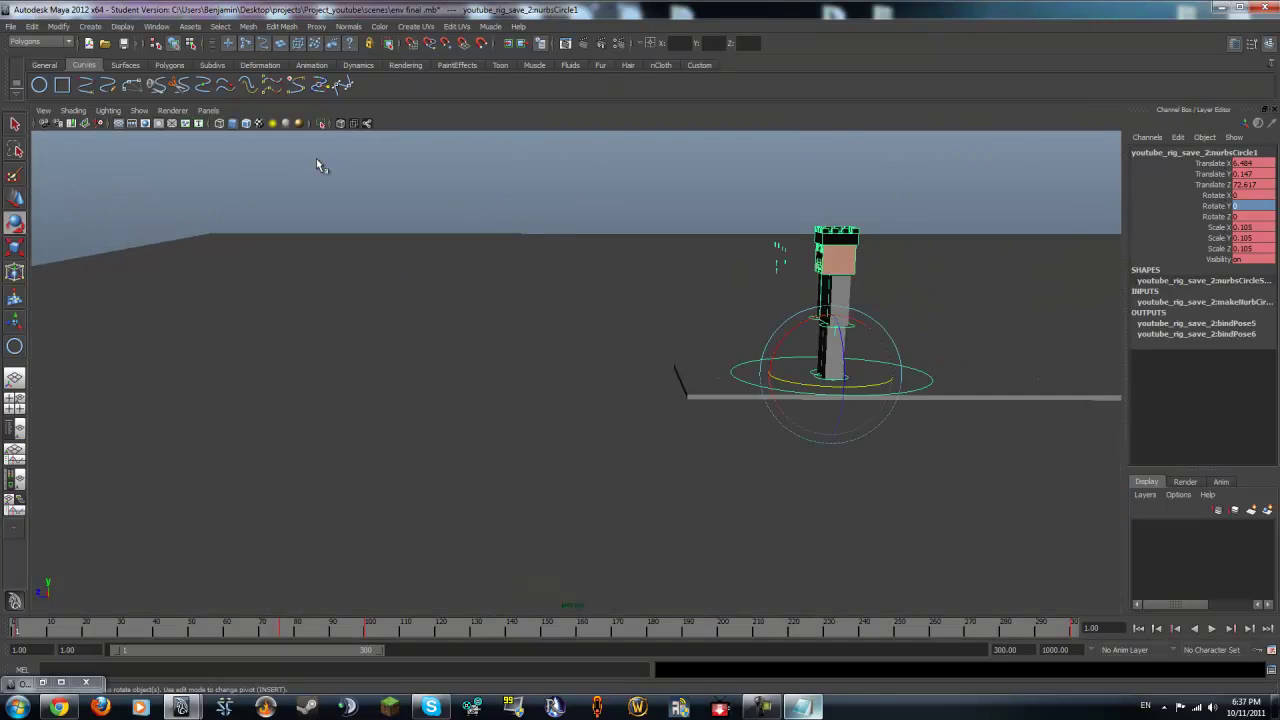
left_click(142, 112)
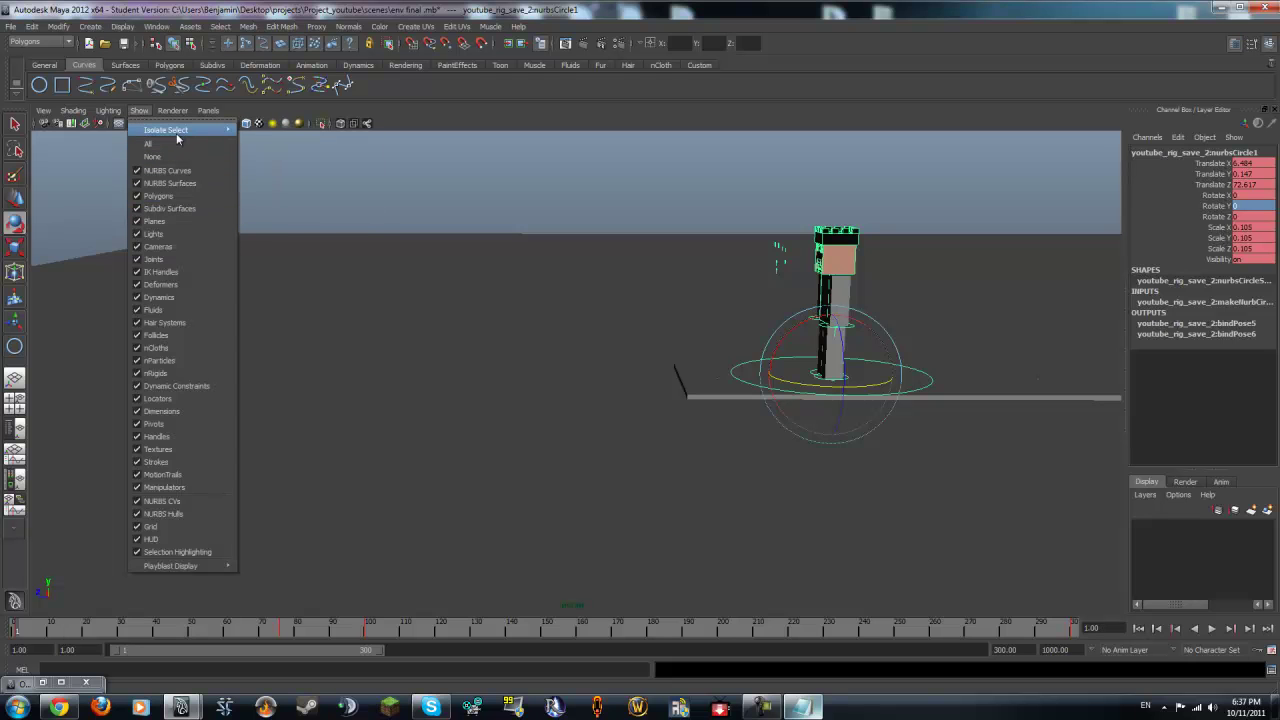
left_click(177, 143)
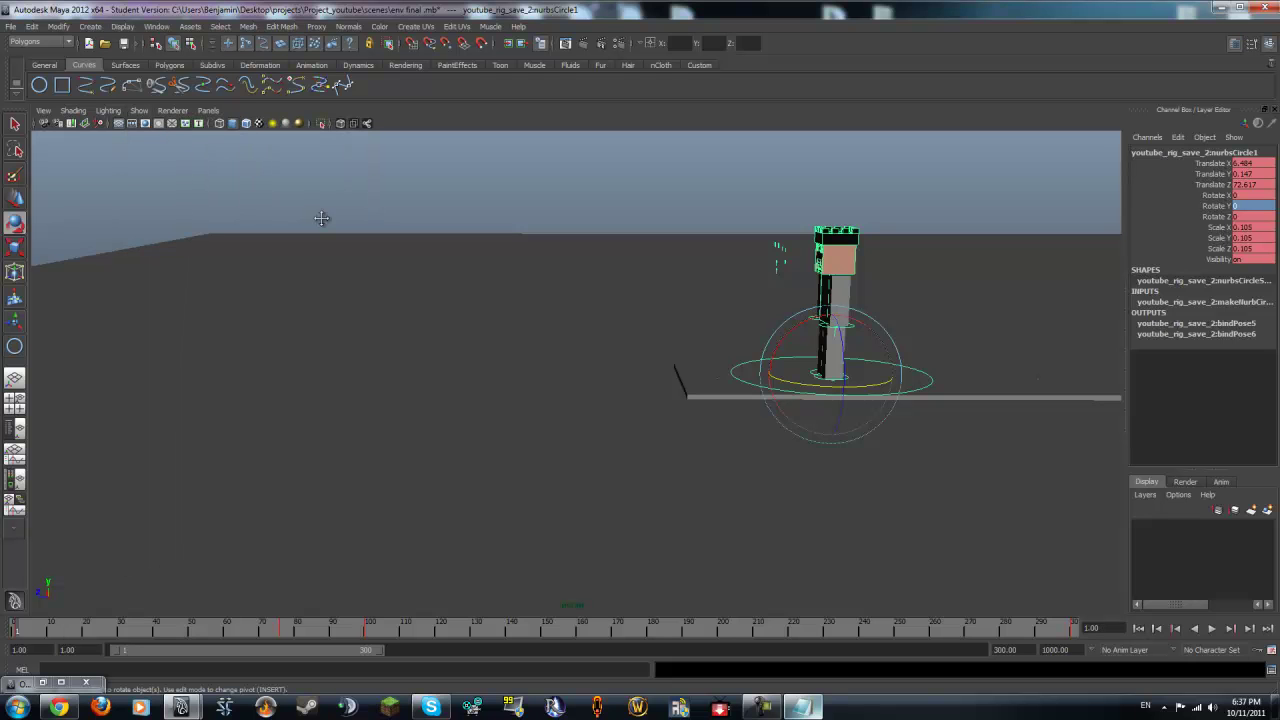
middle_click_drag(323, 217, 440, 255, "alt")
scroll(462, 255, "up", 2)
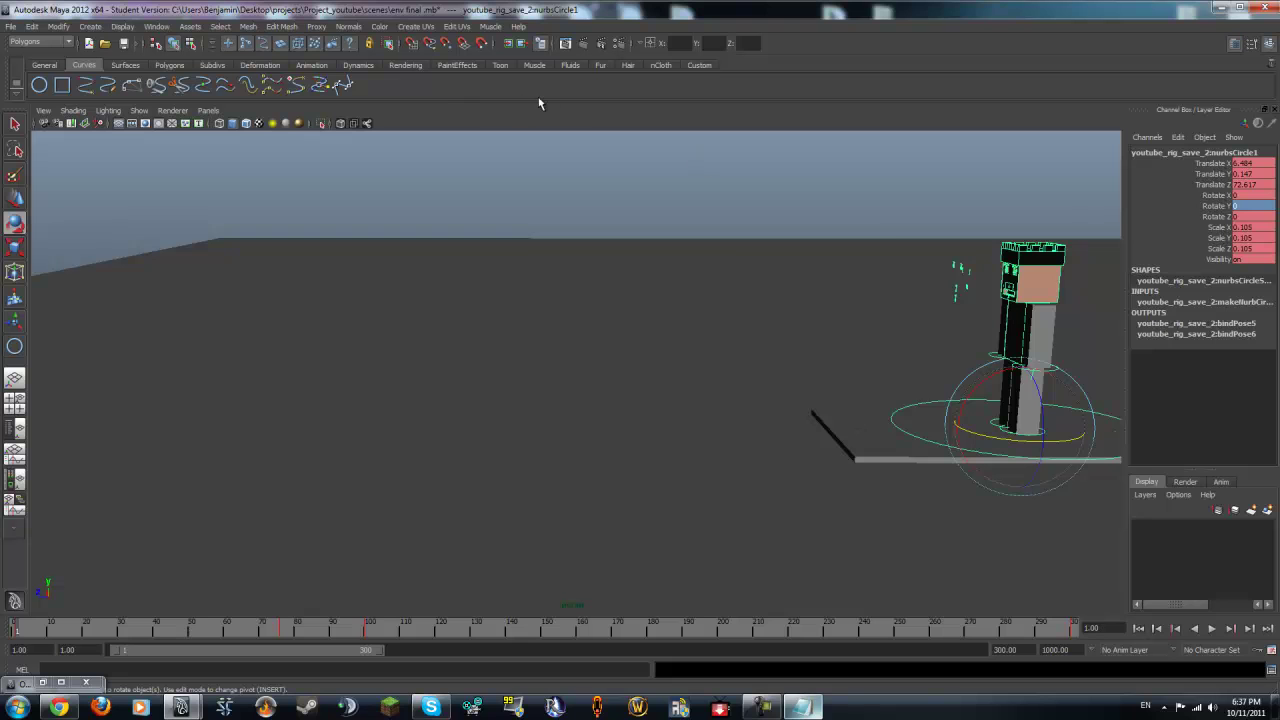
Step: Select camera1 from the Outliner, activate the Move tool and minimize the Outliner
left_click(158, 27)
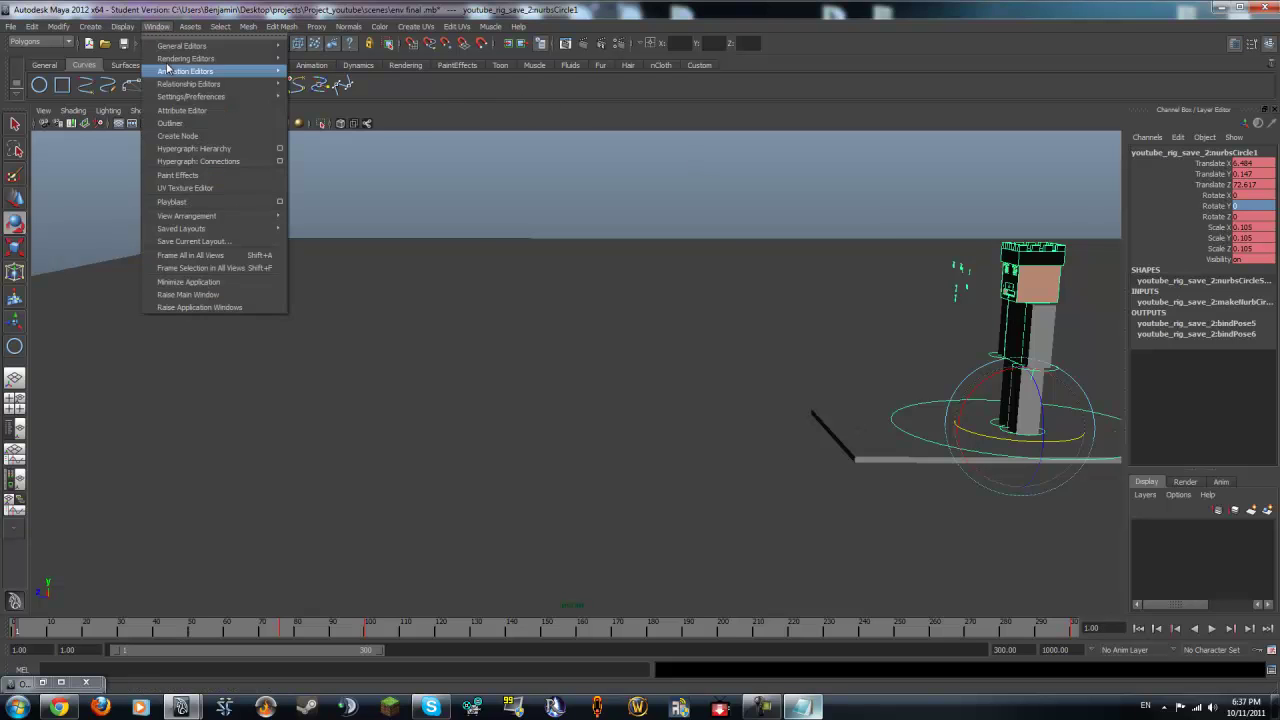
left_click(192, 124)
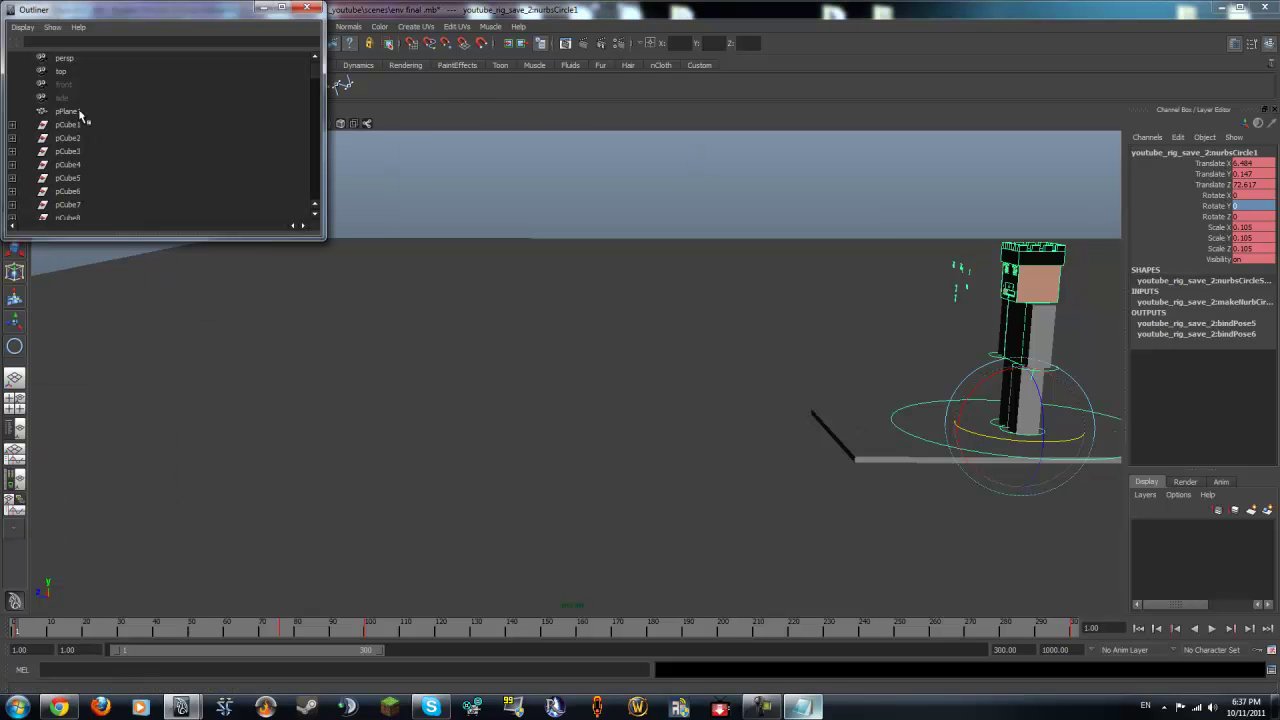
scroll(72, 80, "down", 5)
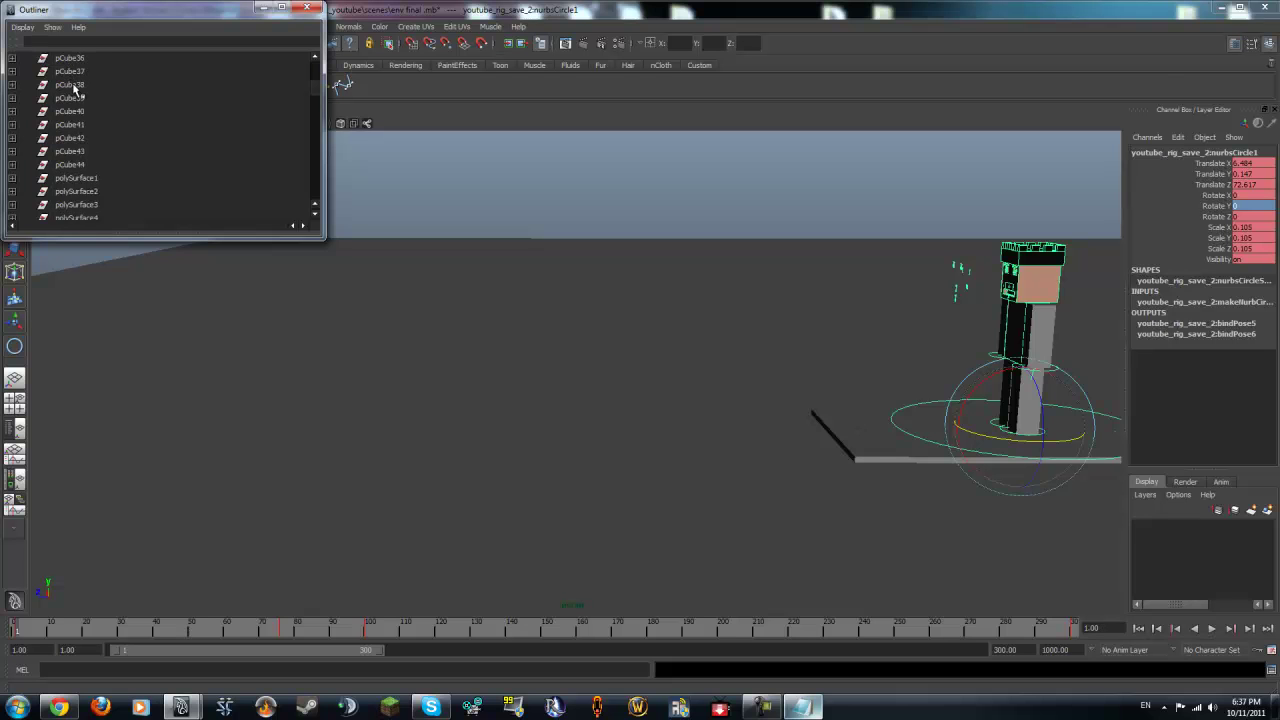
left_click_drag(323, 238, 203, 572)
left_click(66, 340)
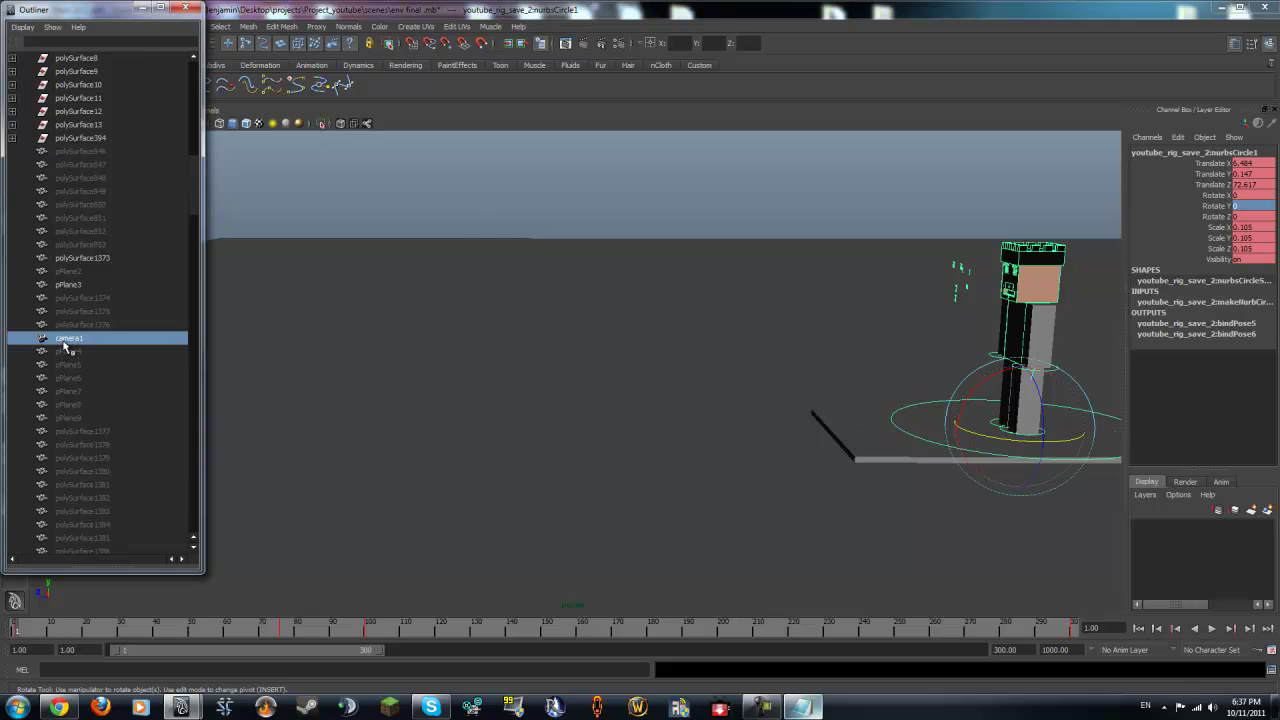
key("w")
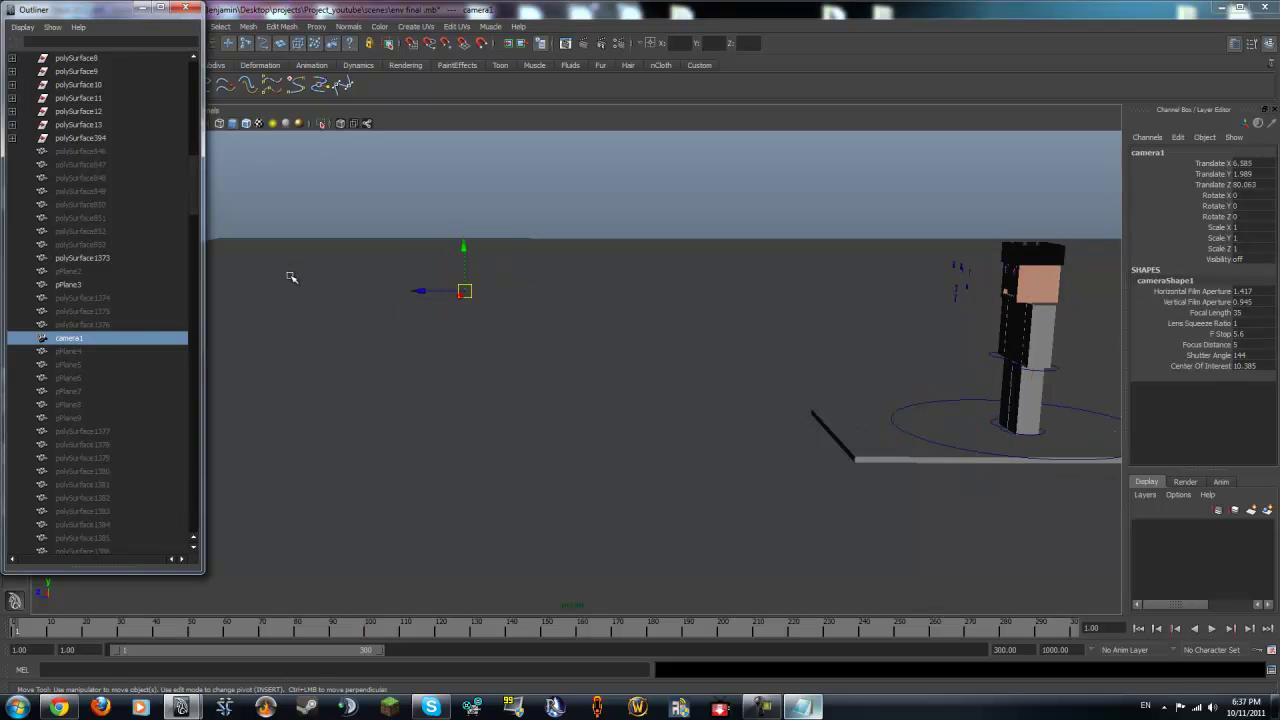
left_click(150, 9)
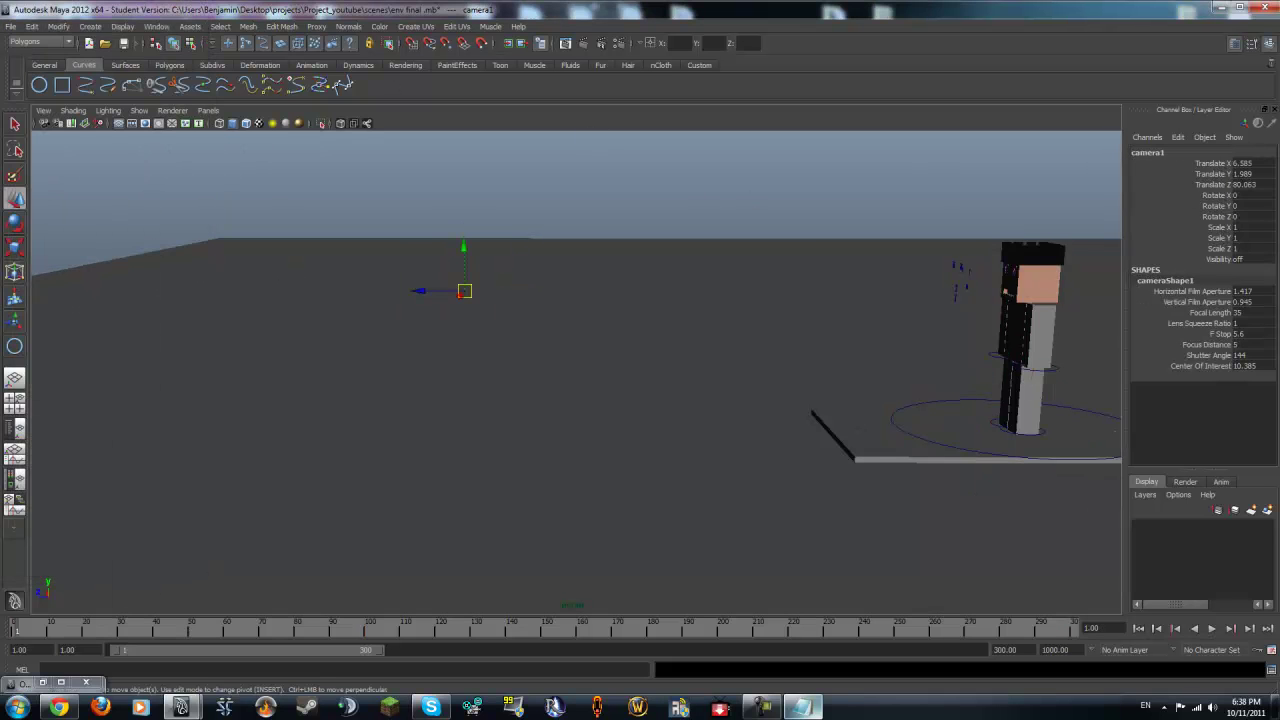
Step: Rename the selected camera's shape node to "main camera" in its attributes and close the Attribute Editor
key("ctrl+a")
left_click_drag(746, 65, 724, 67)
left_click_drag(781, 136, 791, 137)
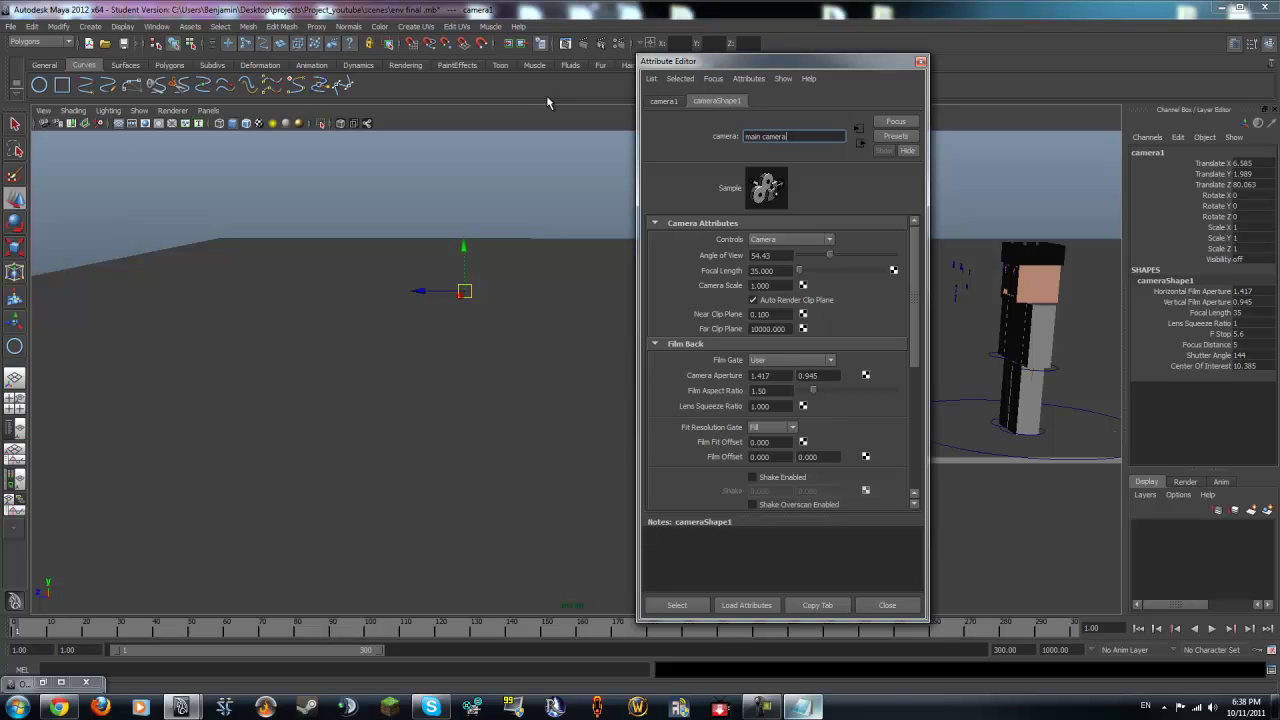
key("Return")
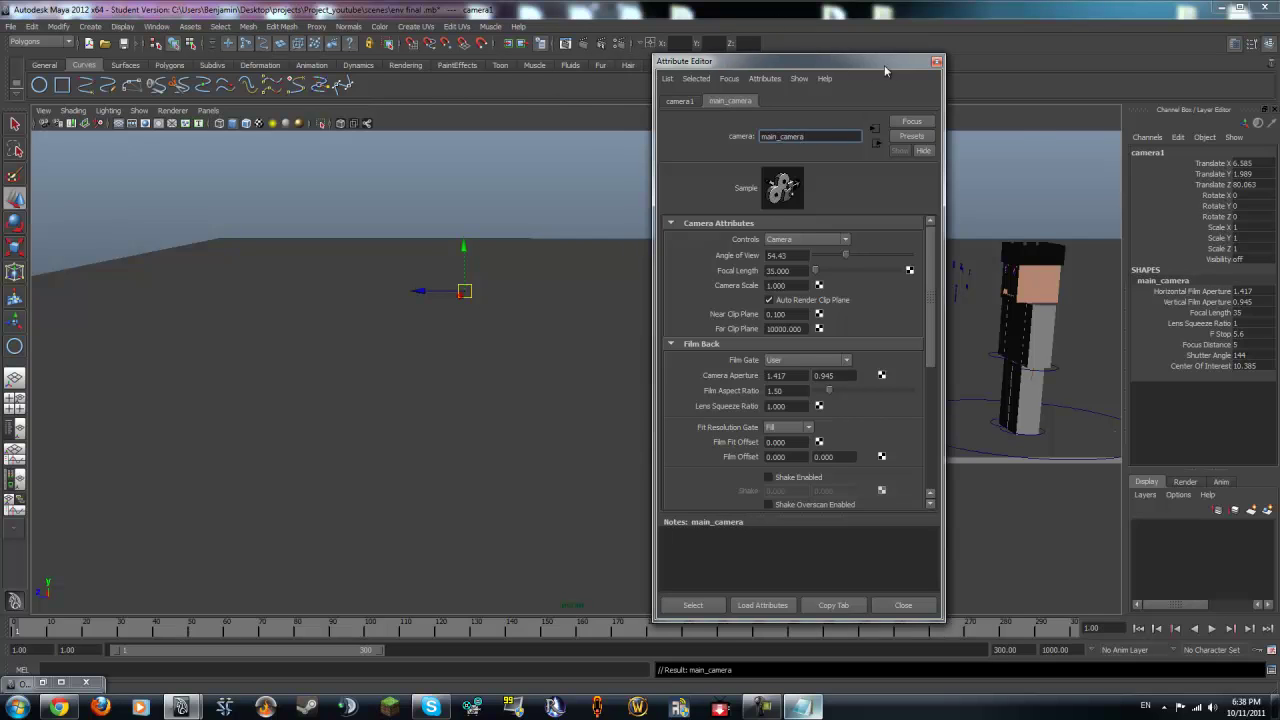
left_click(920, 61)
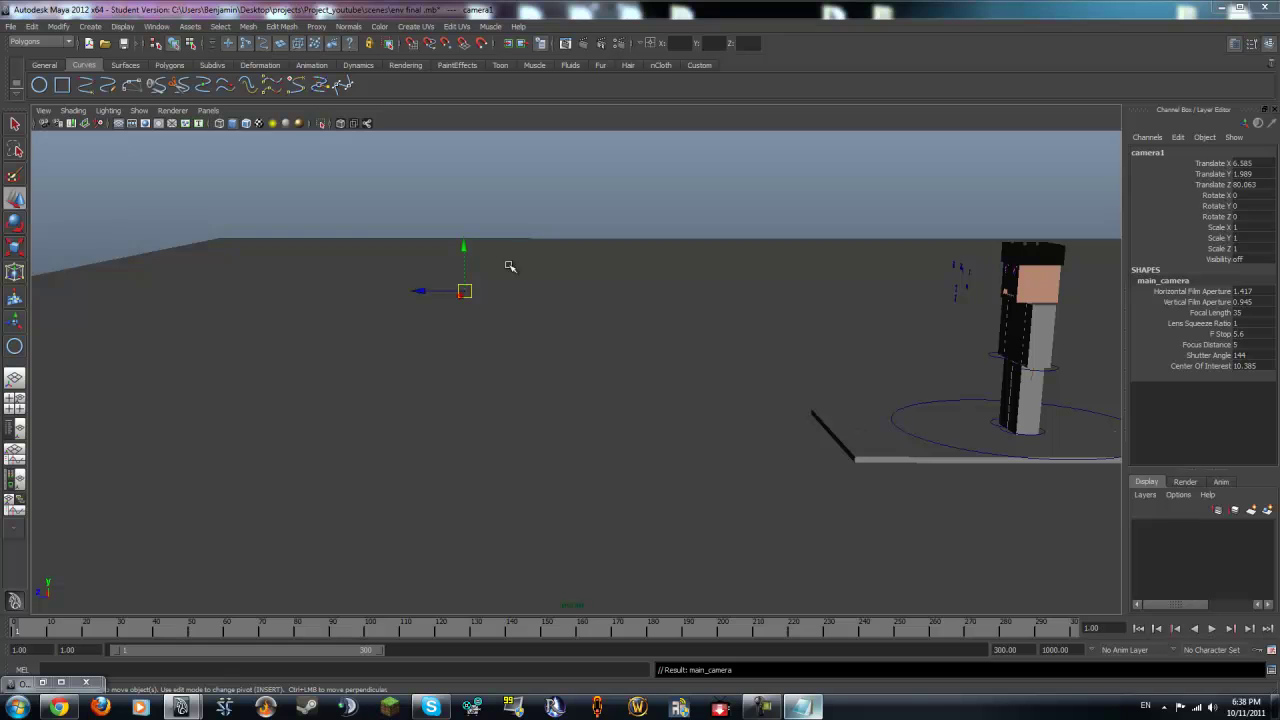
Step: Move the camera closer to the character, to Translate Z 78.967, and key it at frame 1
key("space")
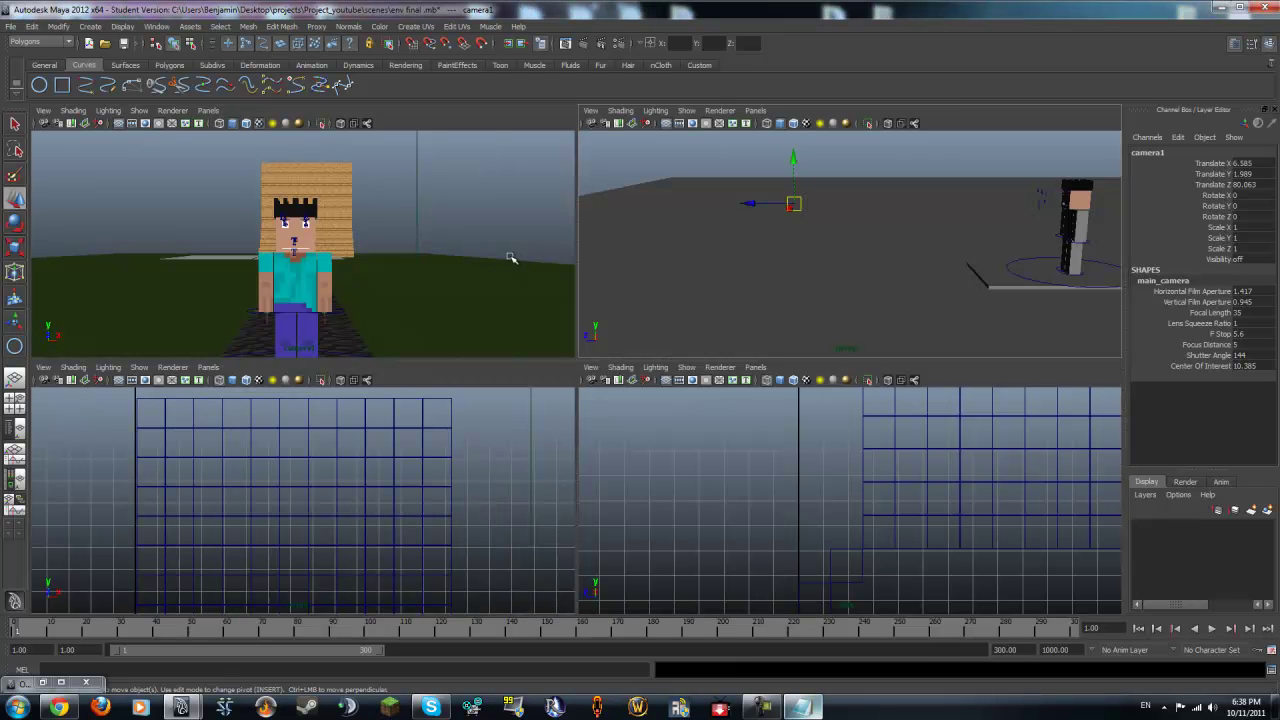
left_click_drag(751, 204, 790, 204)
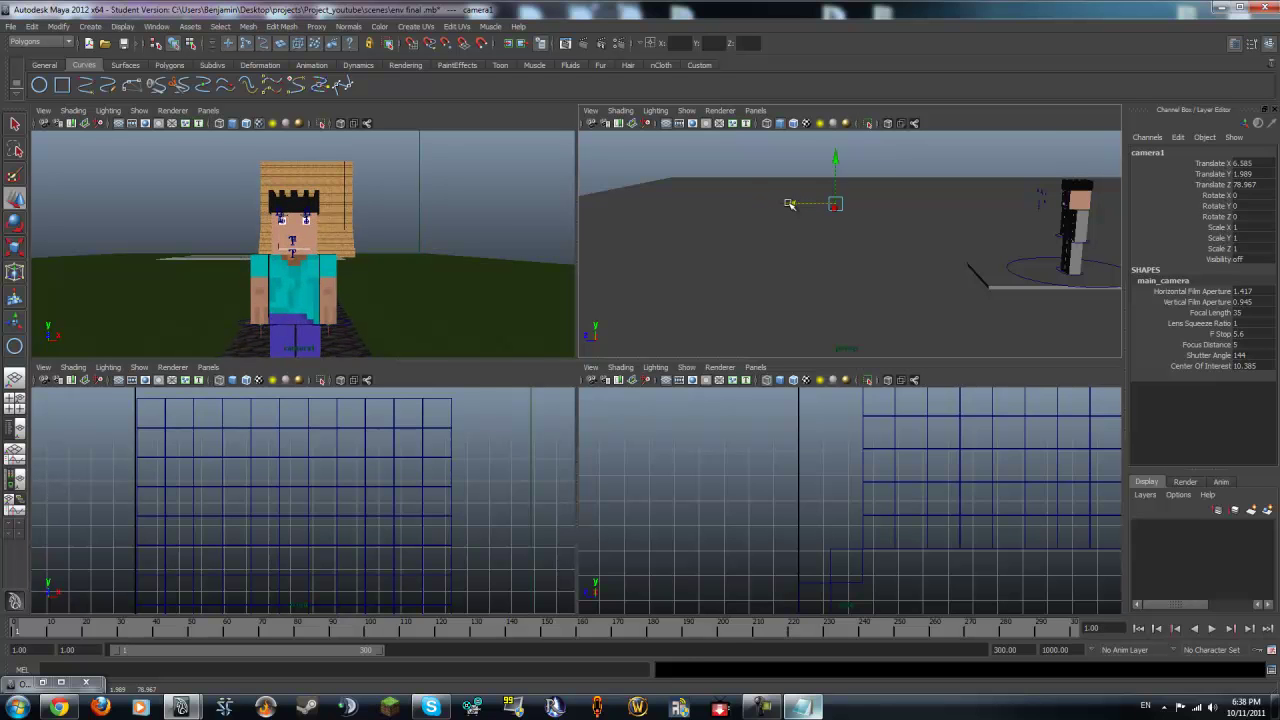
key("s")
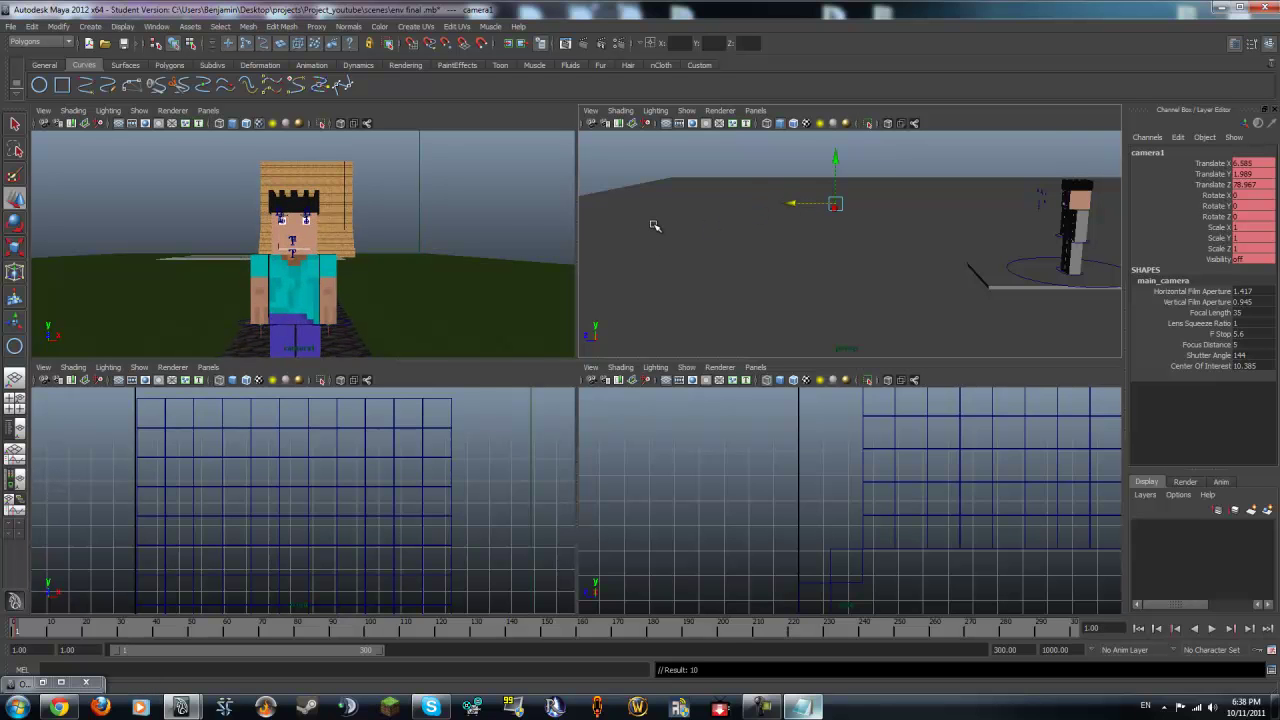
Step: At frame 100, move the camera beside the character to X 9.28, Z 72.966 and turn it to Rotate Y 80.617
key("alt+v")
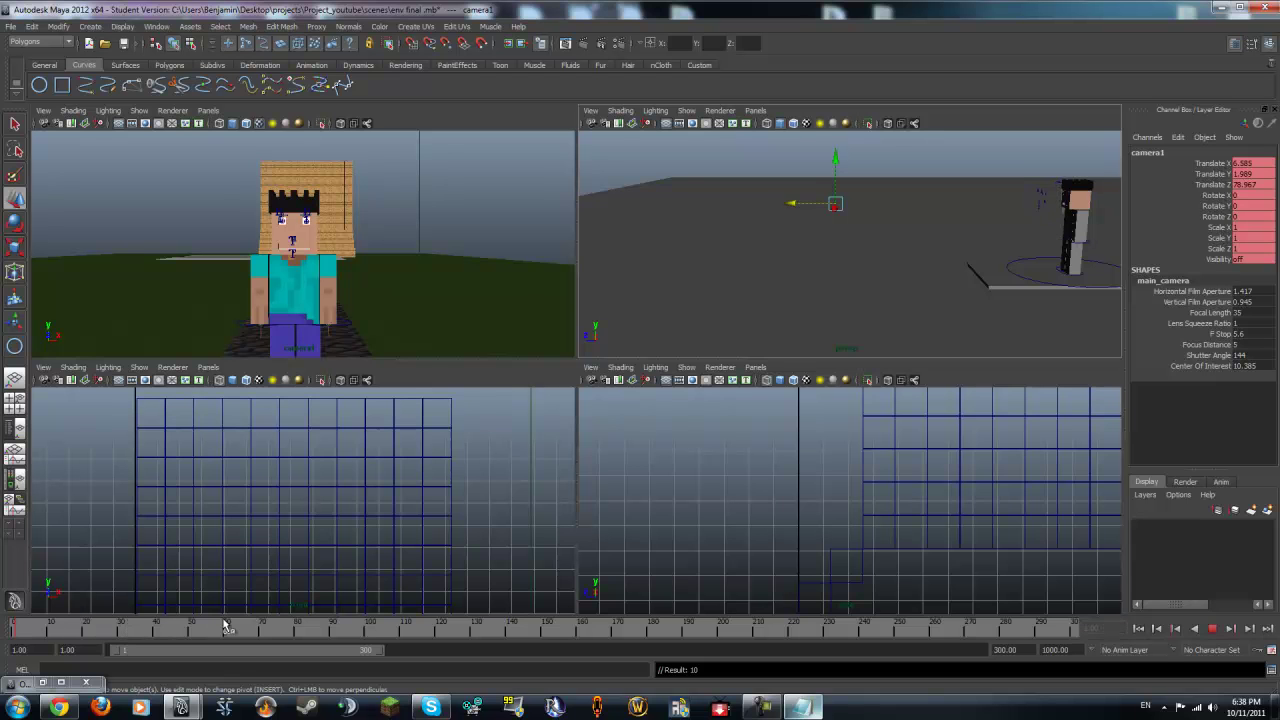
key("space")
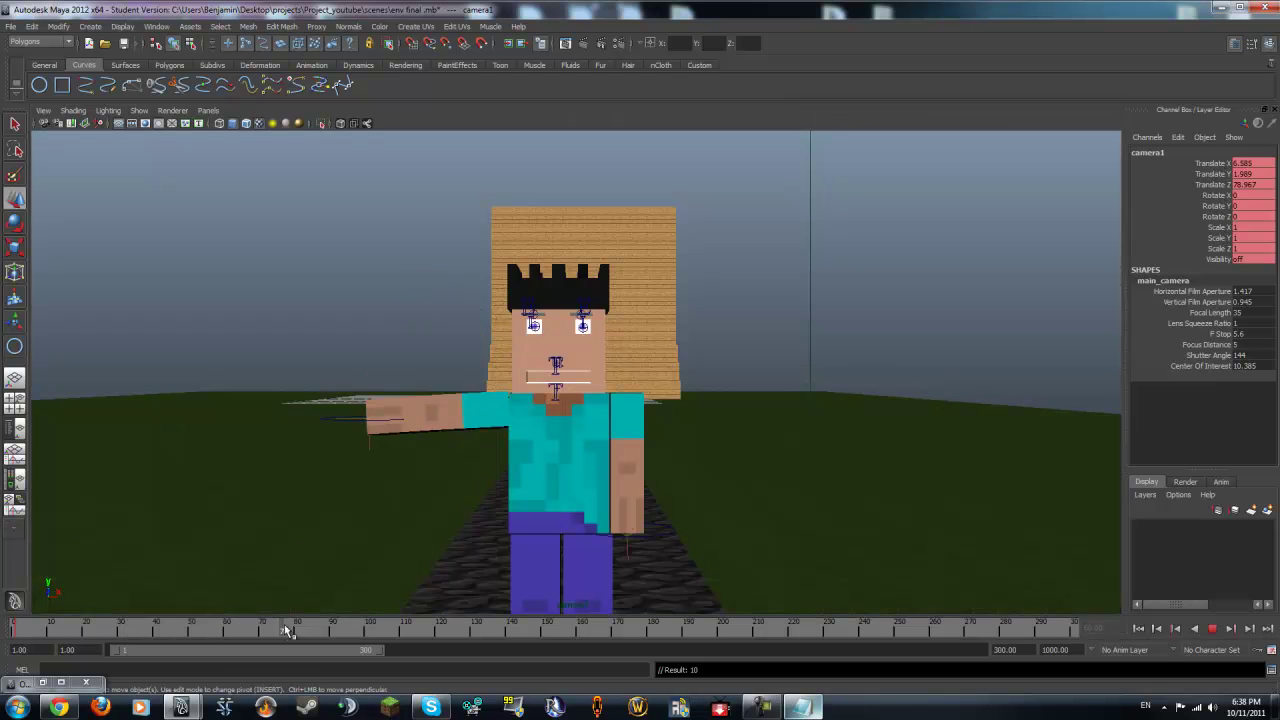
left_click(368, 626)
key("space")
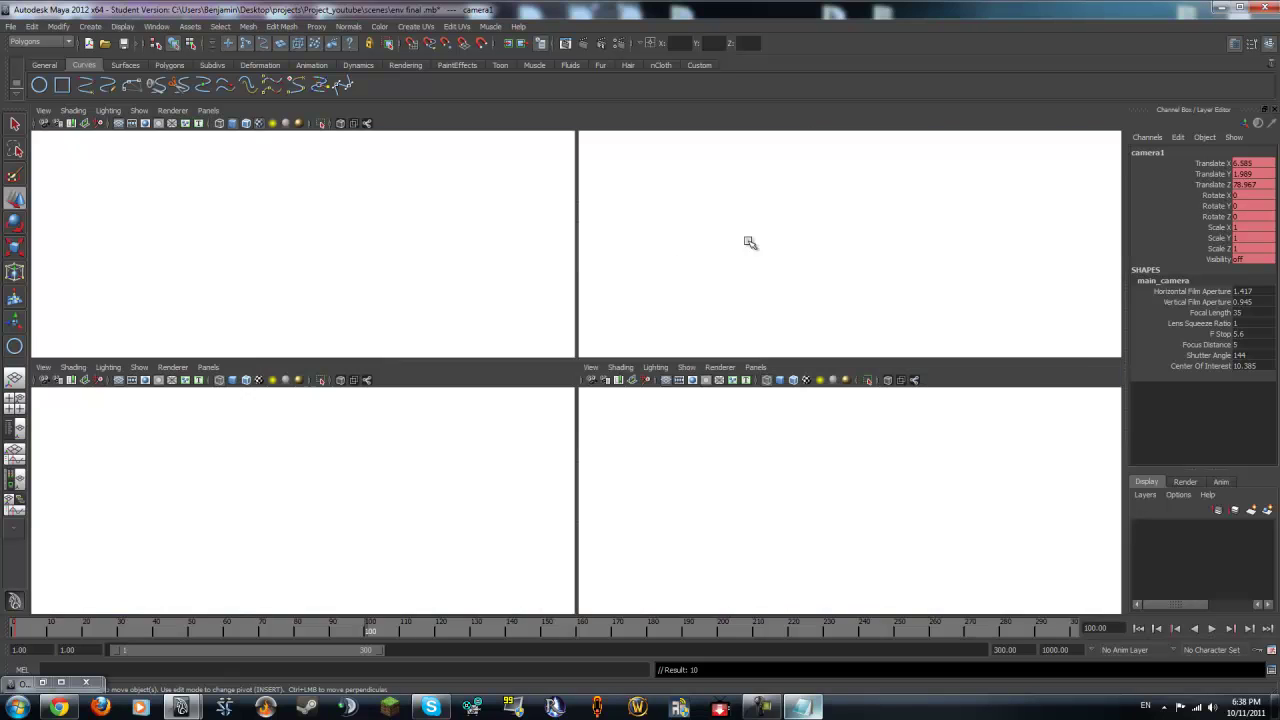
left_click_drag(798, 203, 1133, 240)
key("e")
key("w")
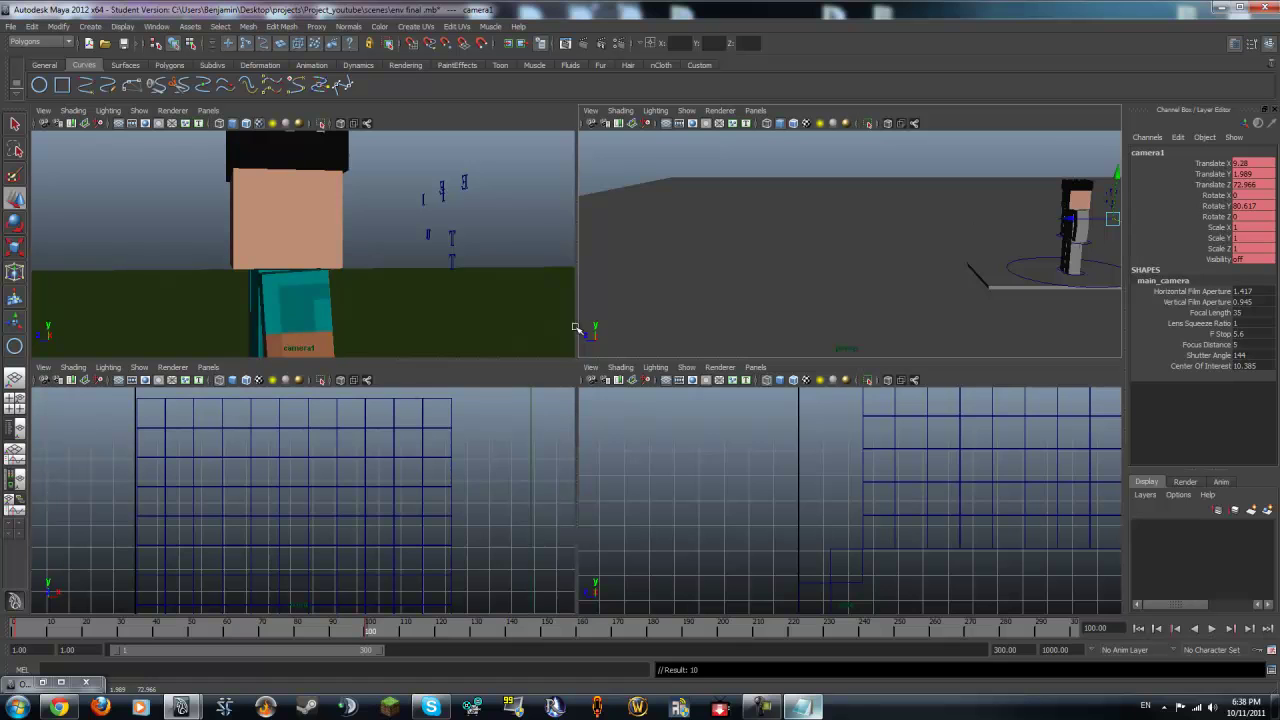
Step: Play the animation from frame 1 to check the camera move, enlarging the camera view
left_click_drag(145, 630, 15, 628)
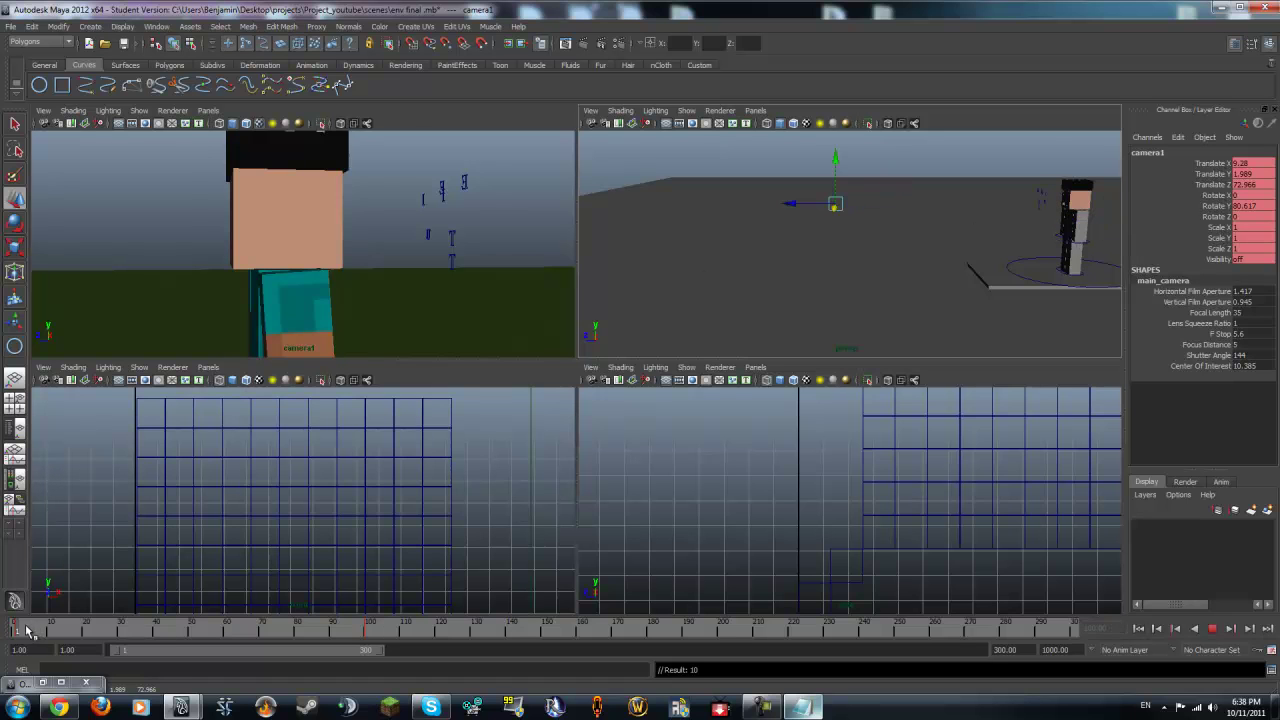
left_click(1213, 628)
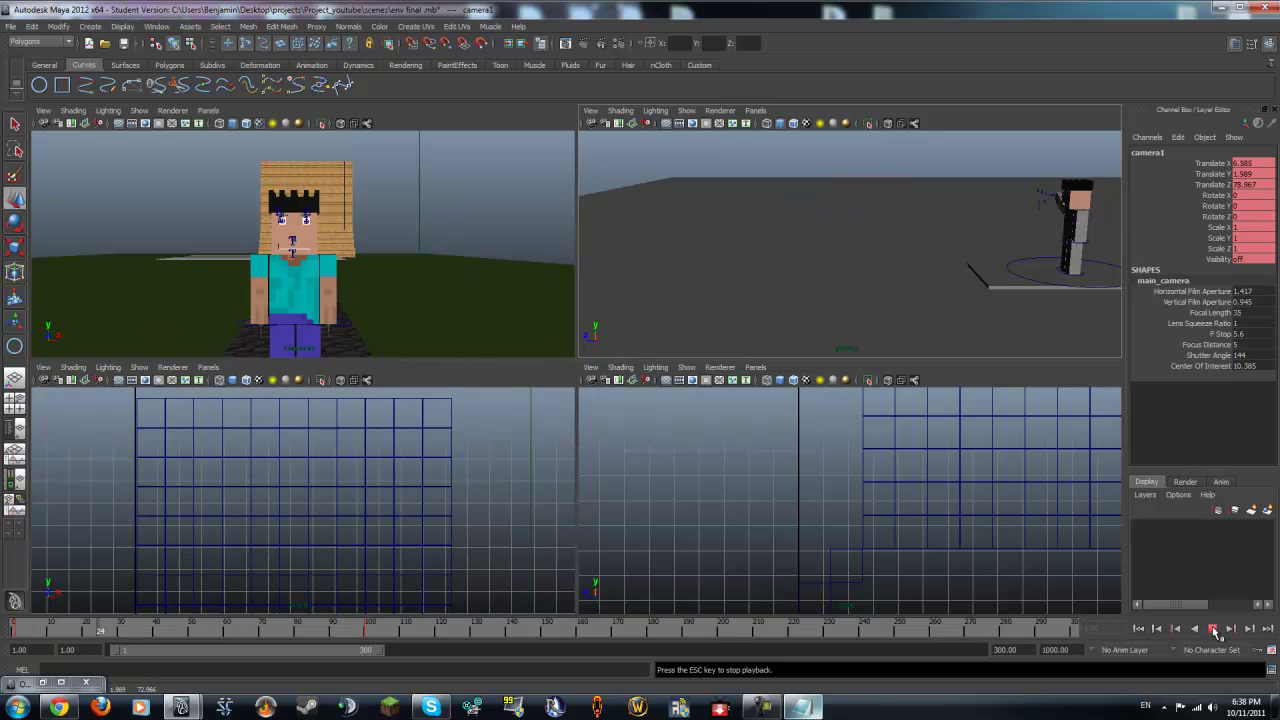
left_click(1213, 628)
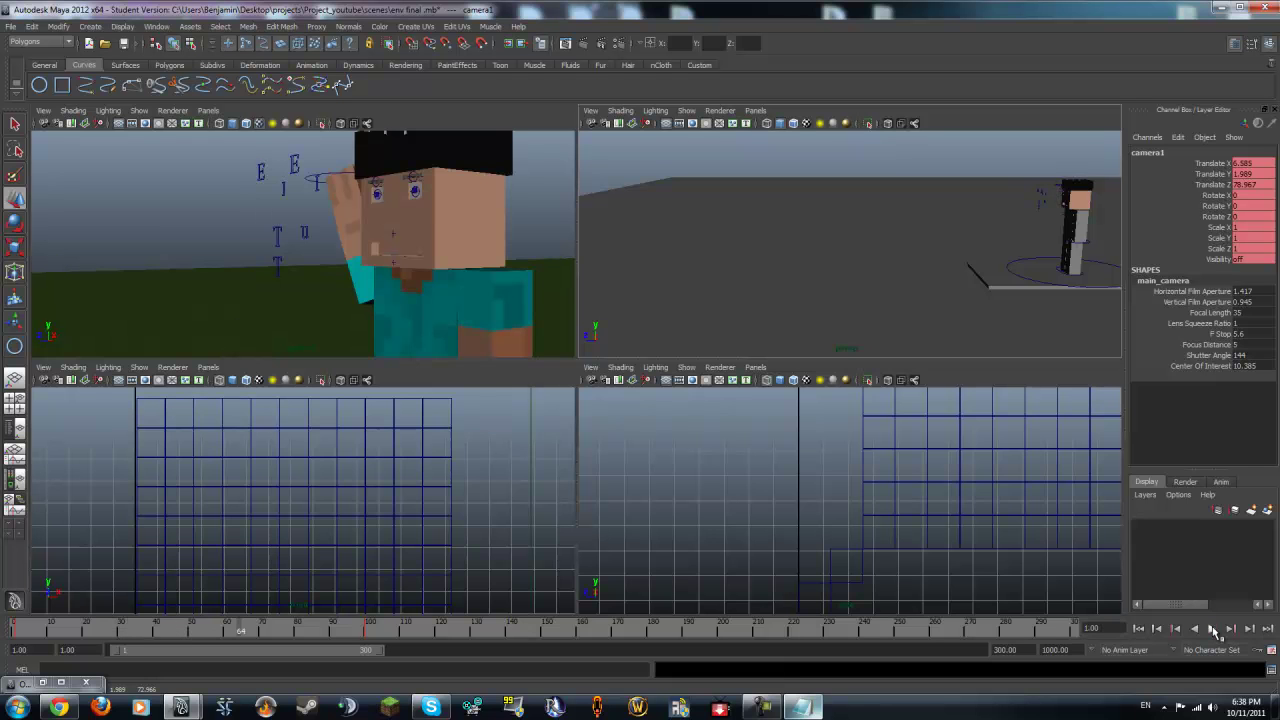
key("space")
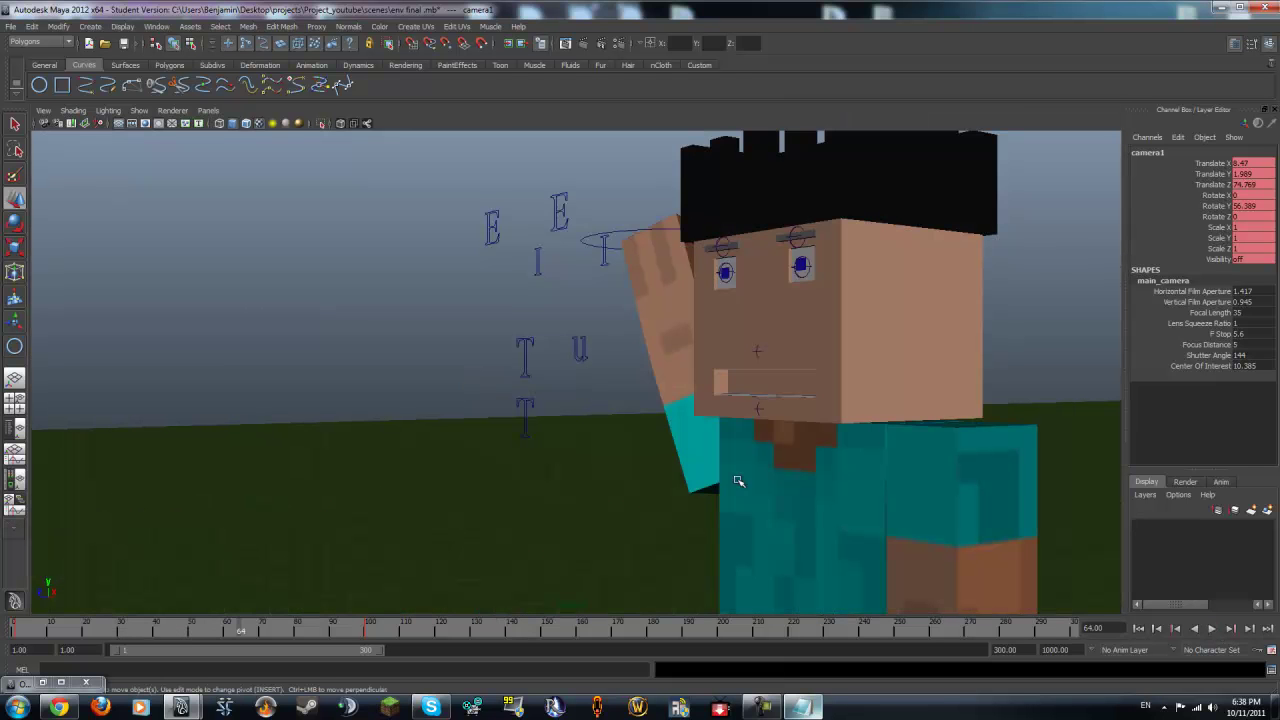
left_click(1213, 628)
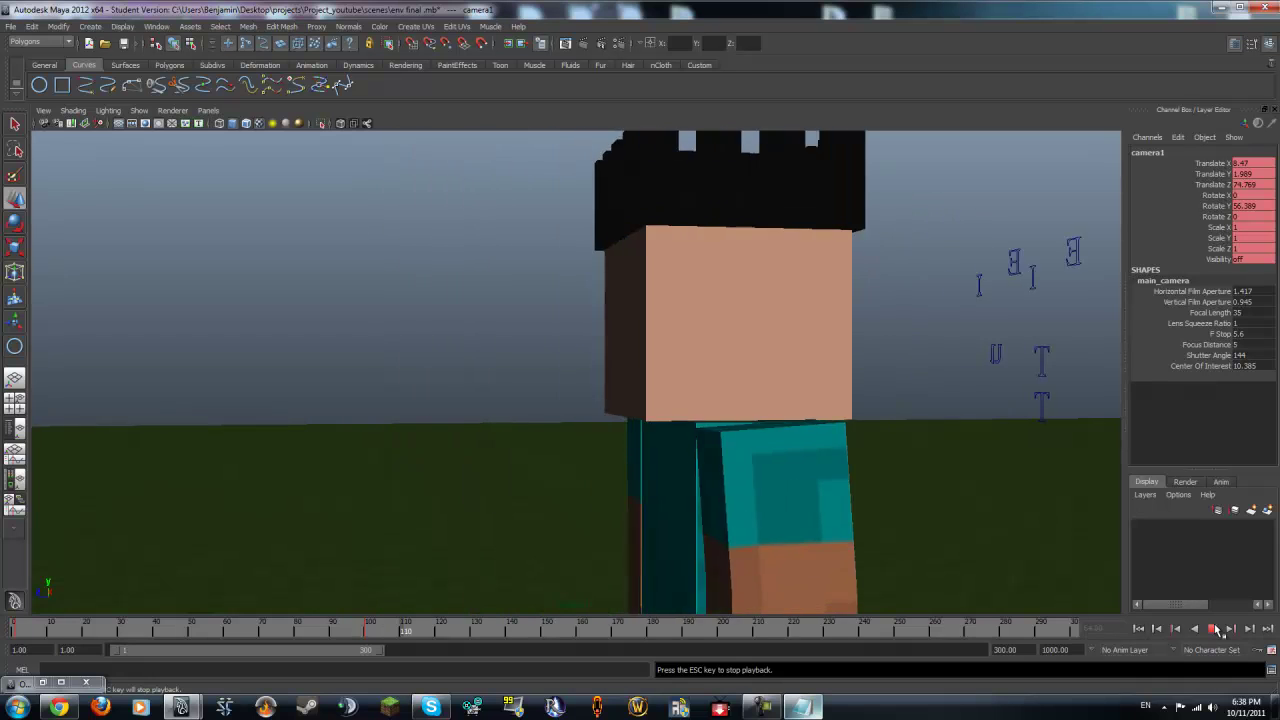
left_click(1213, 628)
left_click(1211, 629)
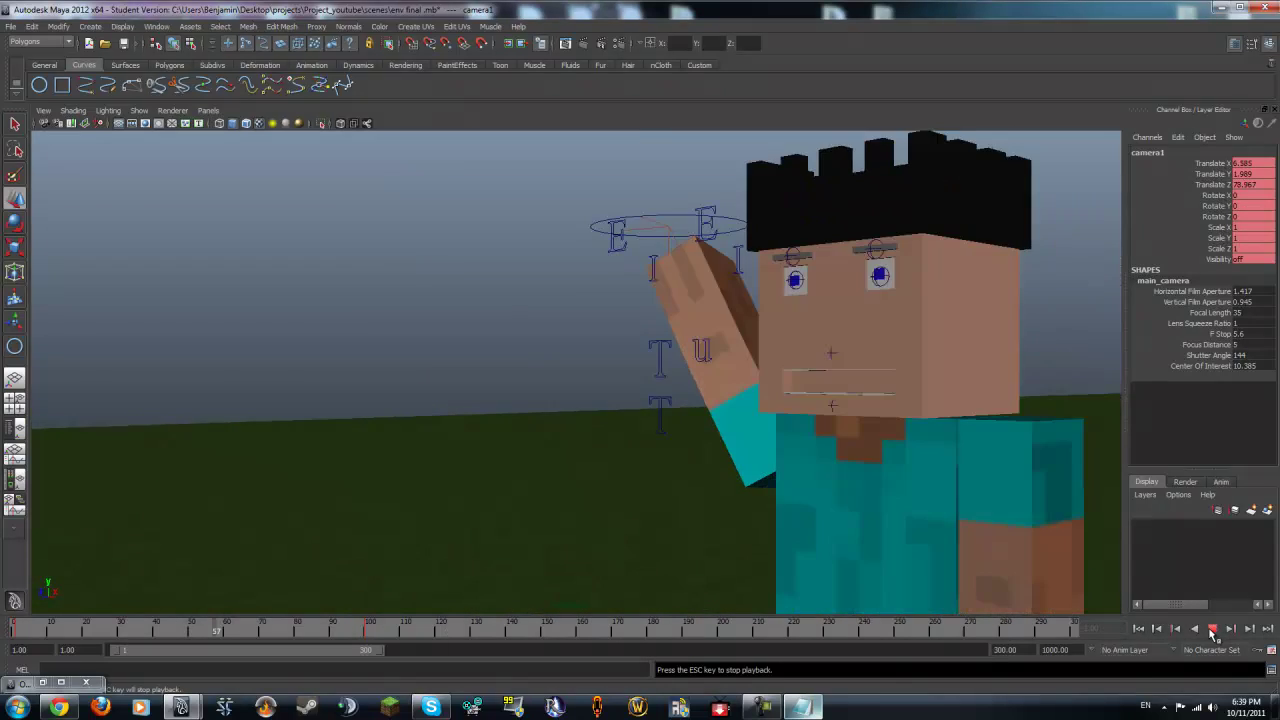
left_click(1211, 629)
Step: Scrub the timeline to frame 99 to check the camera's angle on the character
left_click_drag(350, 630, 365, 629)
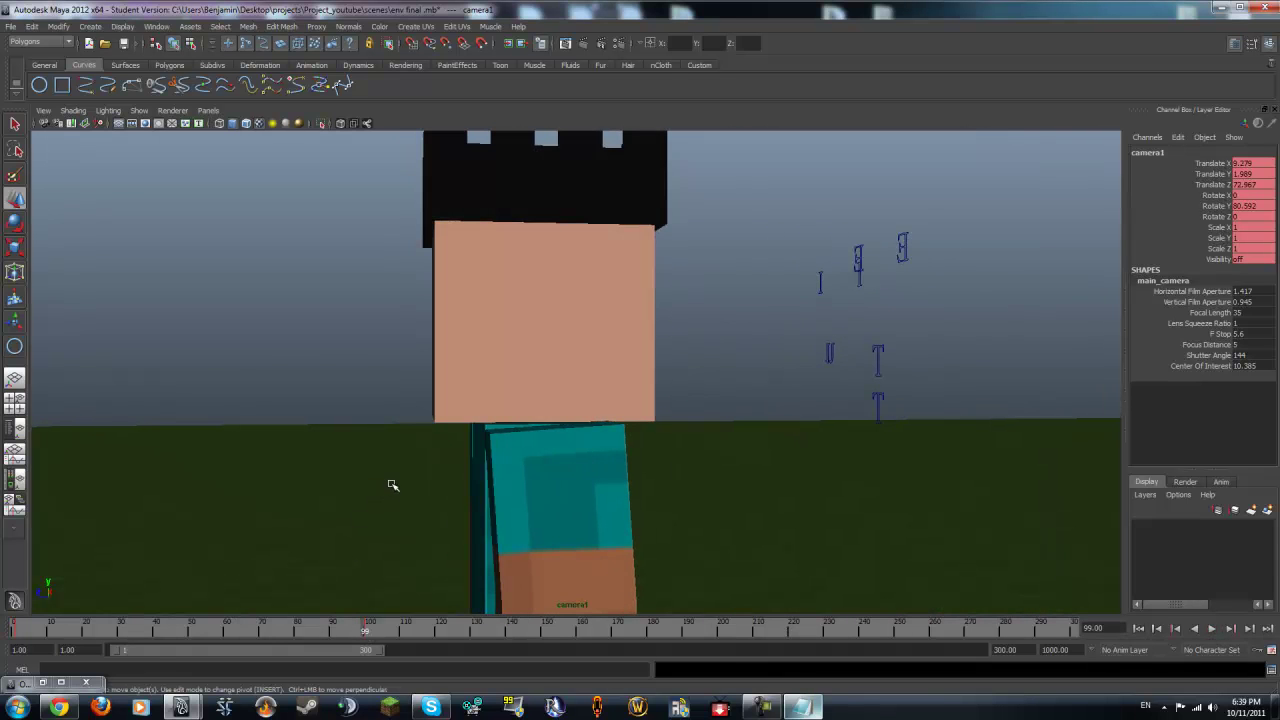
left_click_drag(402, 484, 258, 398, "alt")
key("ctrl+z")
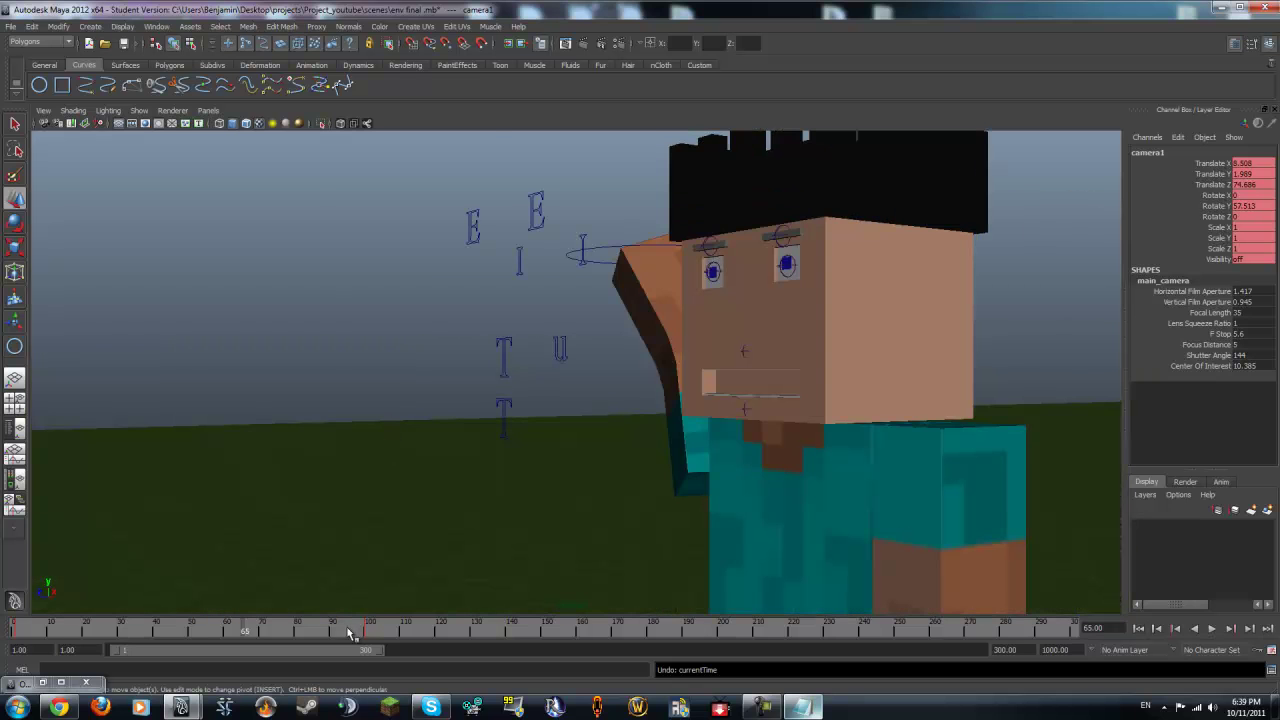
key("alt+v")
key("alt+v")
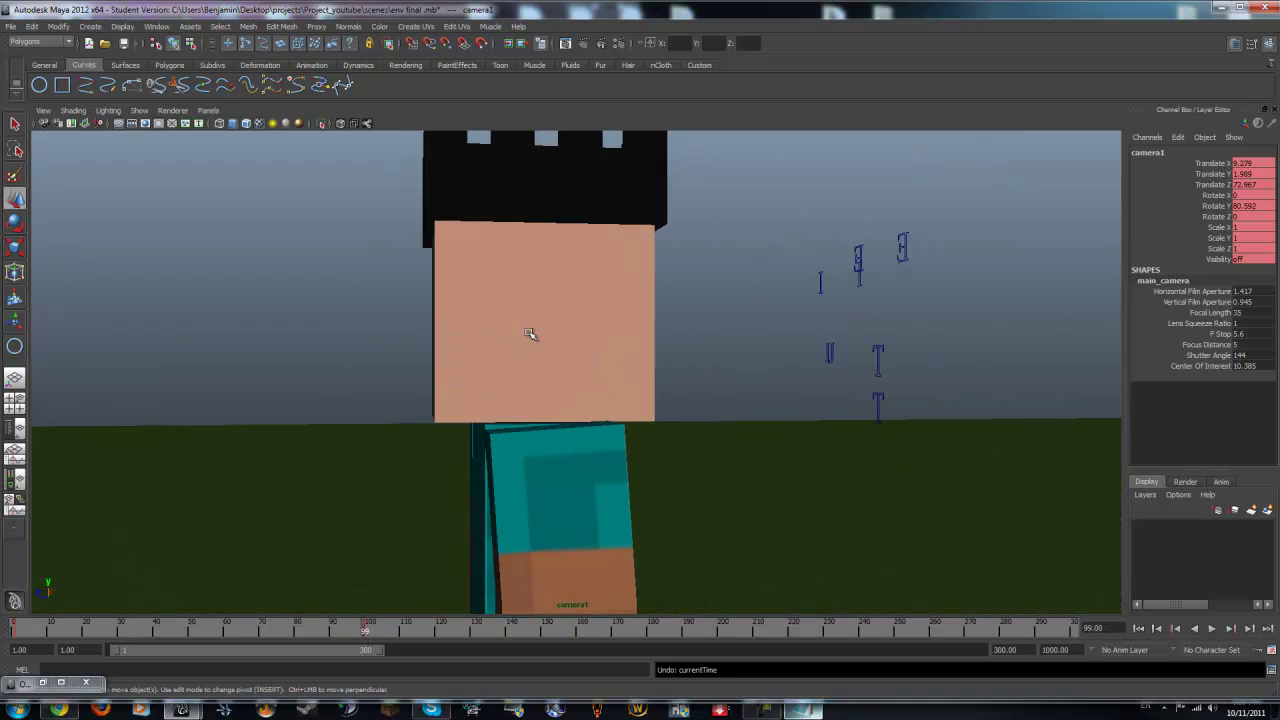
Step: Try moving the camera back to Translate Z 76.407 at frame 99 and setting its Rotate Y to 0
key("space")
key("space")
right_click_drag(925, 373, 800, 360, "alt")
left_click_drag(943, 333, 765, 340)
key("e")
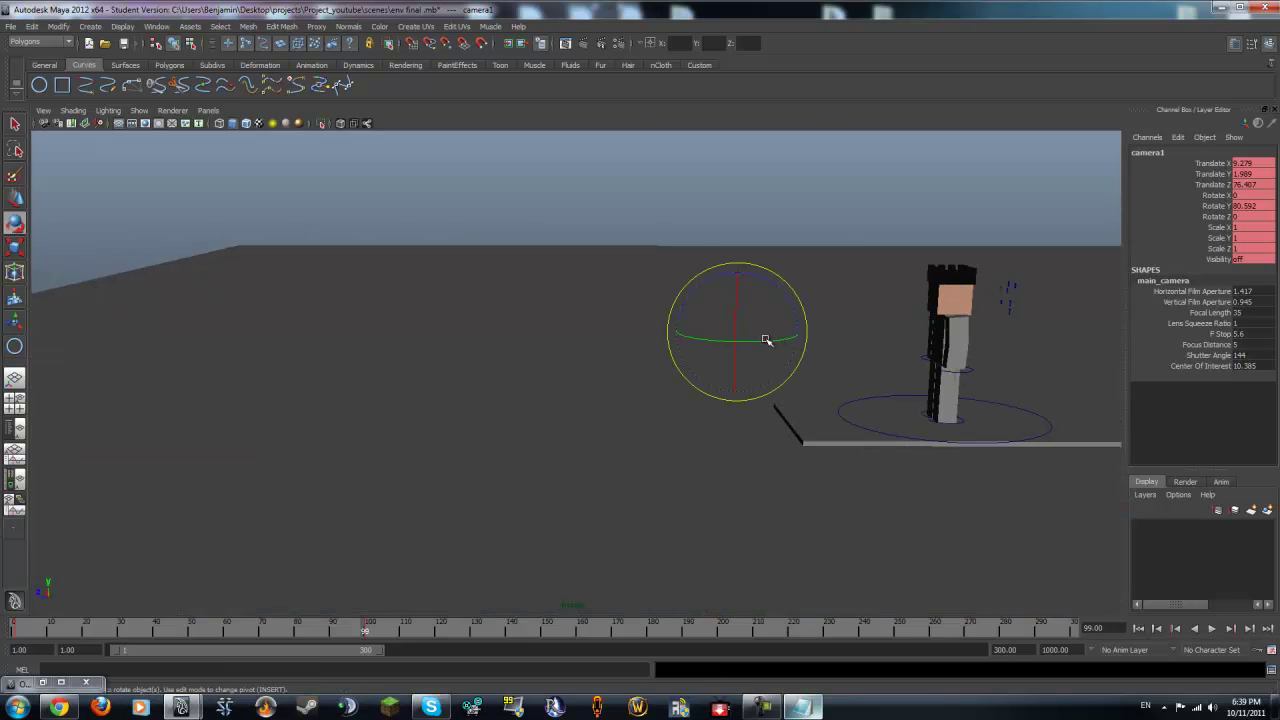
double_click(1250, 206)
type("0")
key("Return")
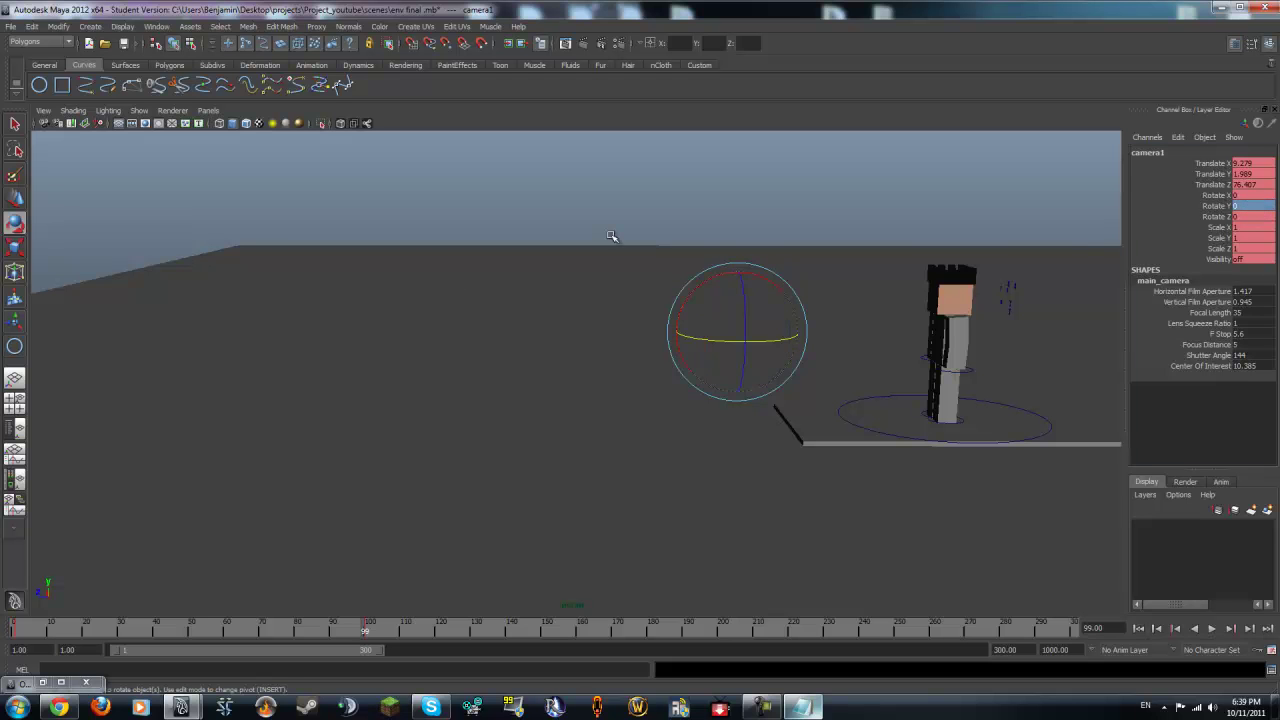
Step: Try repositioning the camera to X 8.24, Y 2.202, Z 76.624, and undo all its move and rotation changes at frame 99
key("space")
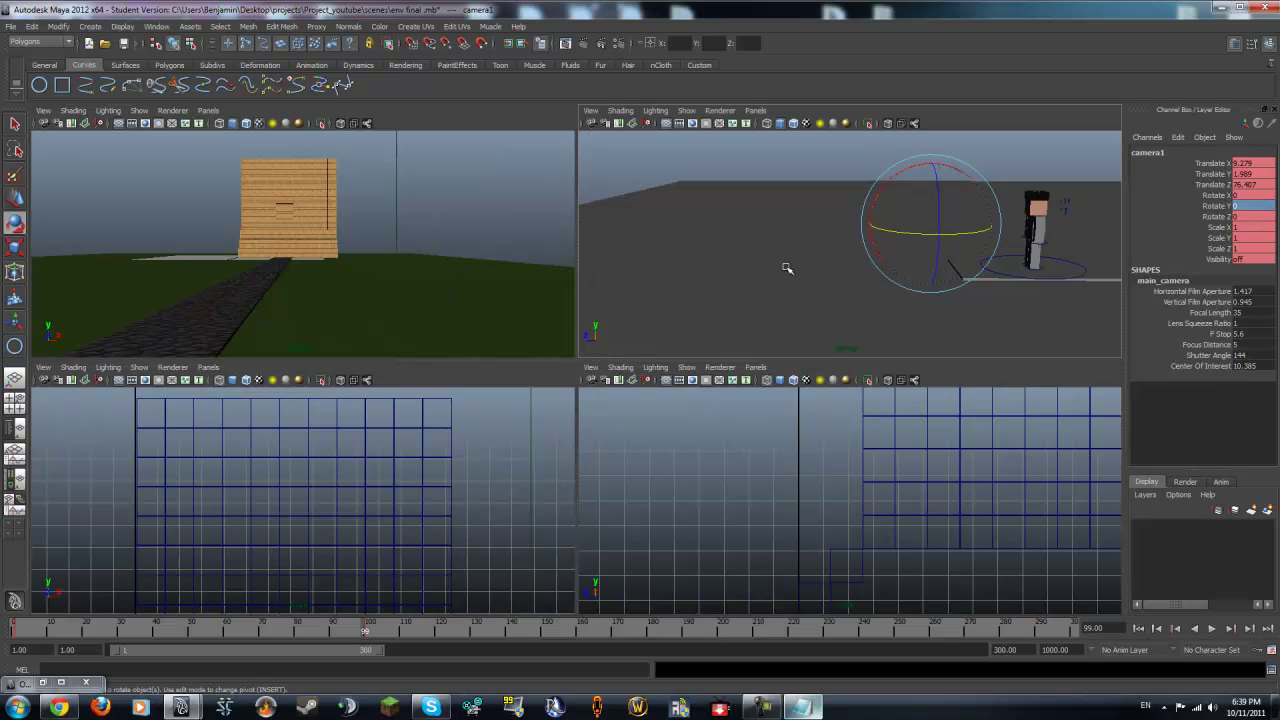
key("w")
left_click_drag(938, 230, 919, 216)
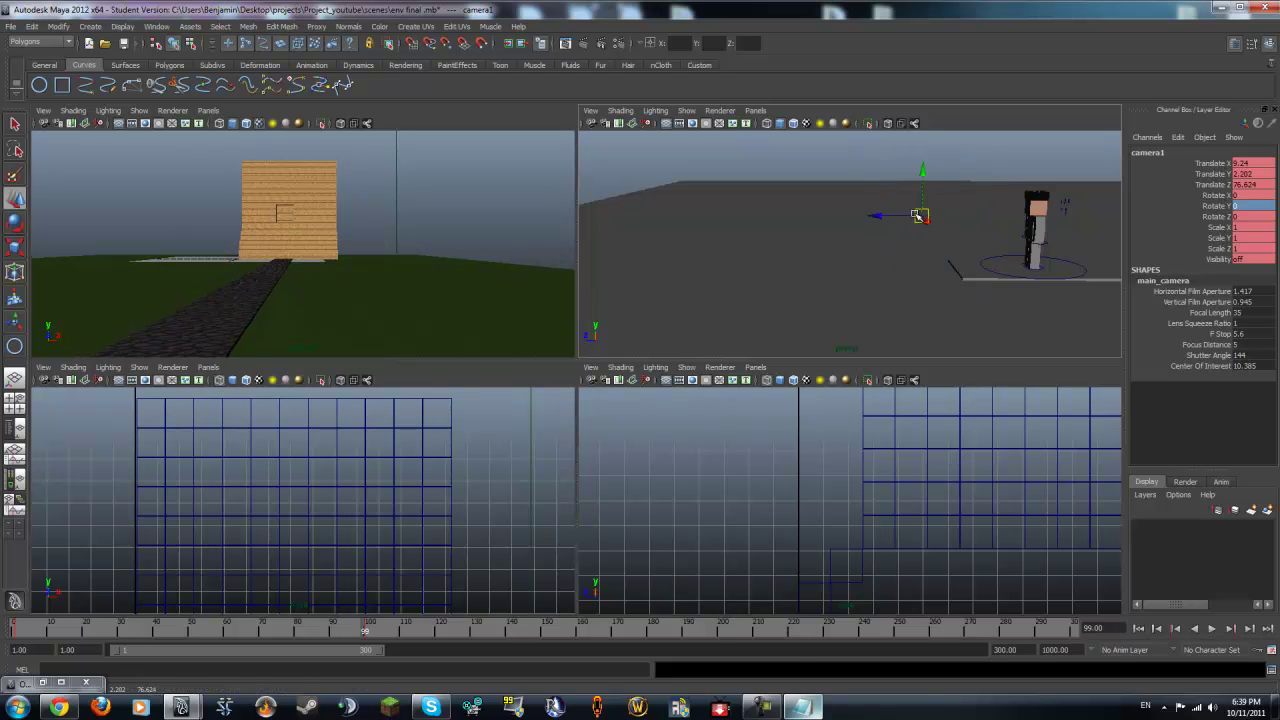
key("ctrl+z")
key("ctrl+z")
key("ctrl+z")
key("ctrl+z")
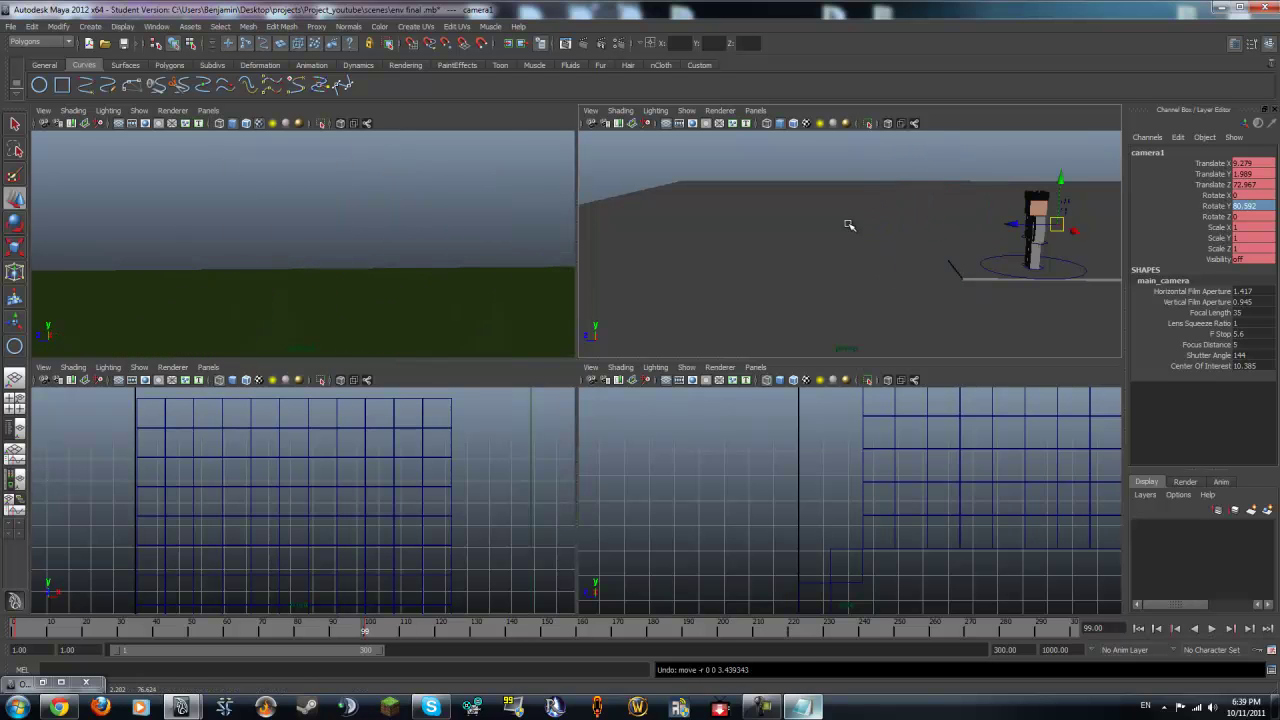
Step: Undo the camera's remaining move, rotation and keyframe changes around frame 100
key("ctrl+z")
key("ctrl+z")
key("ctrl+z")
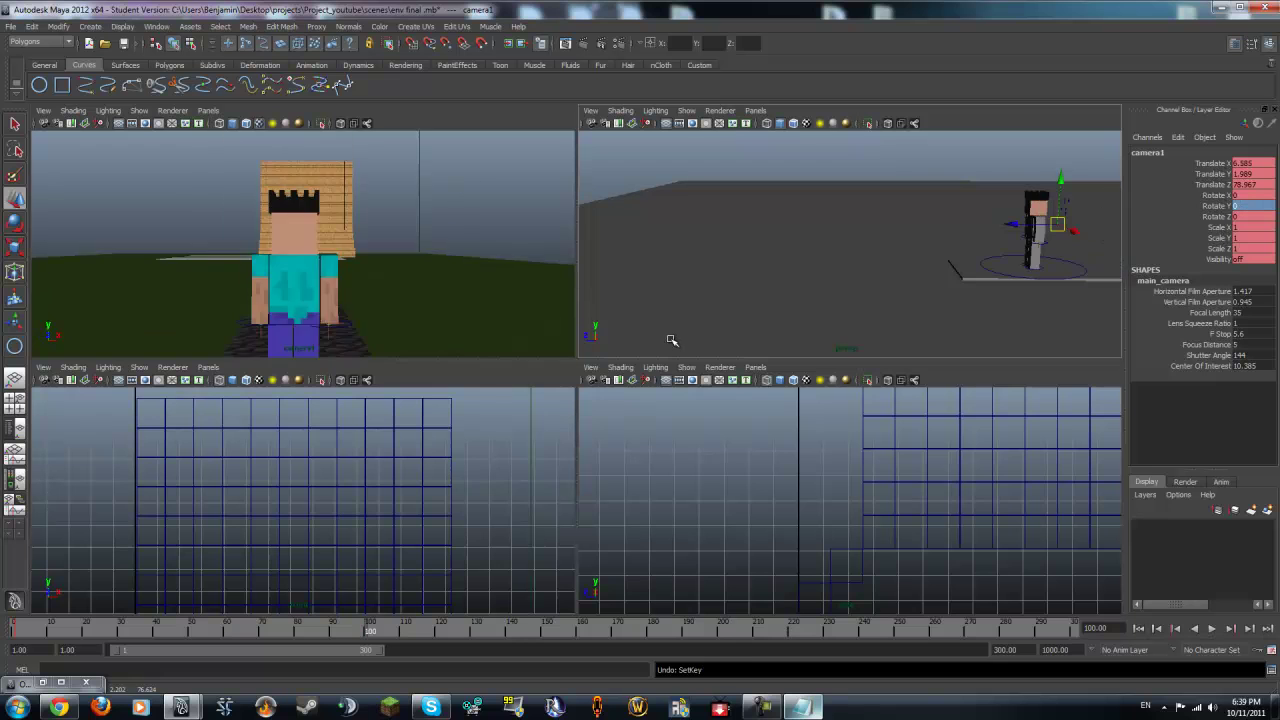
Step: Play the animation from the start in the enlarged camera view and keyframe the camera's starting pose at frame 88
left_click_drag(266, 625, 11, 628)
key("alt+v")
key("space")
key("alt+v")
left_click(363, 632)
key("alt+v")
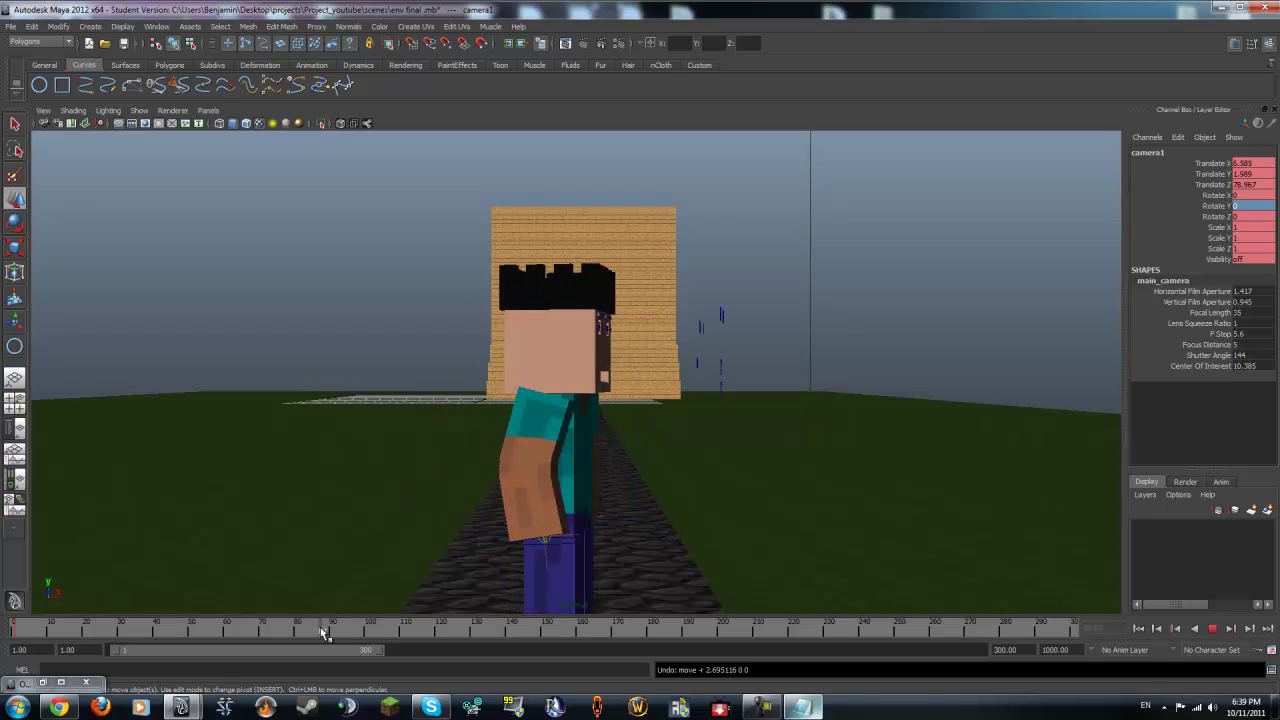
left_click(327, 634)
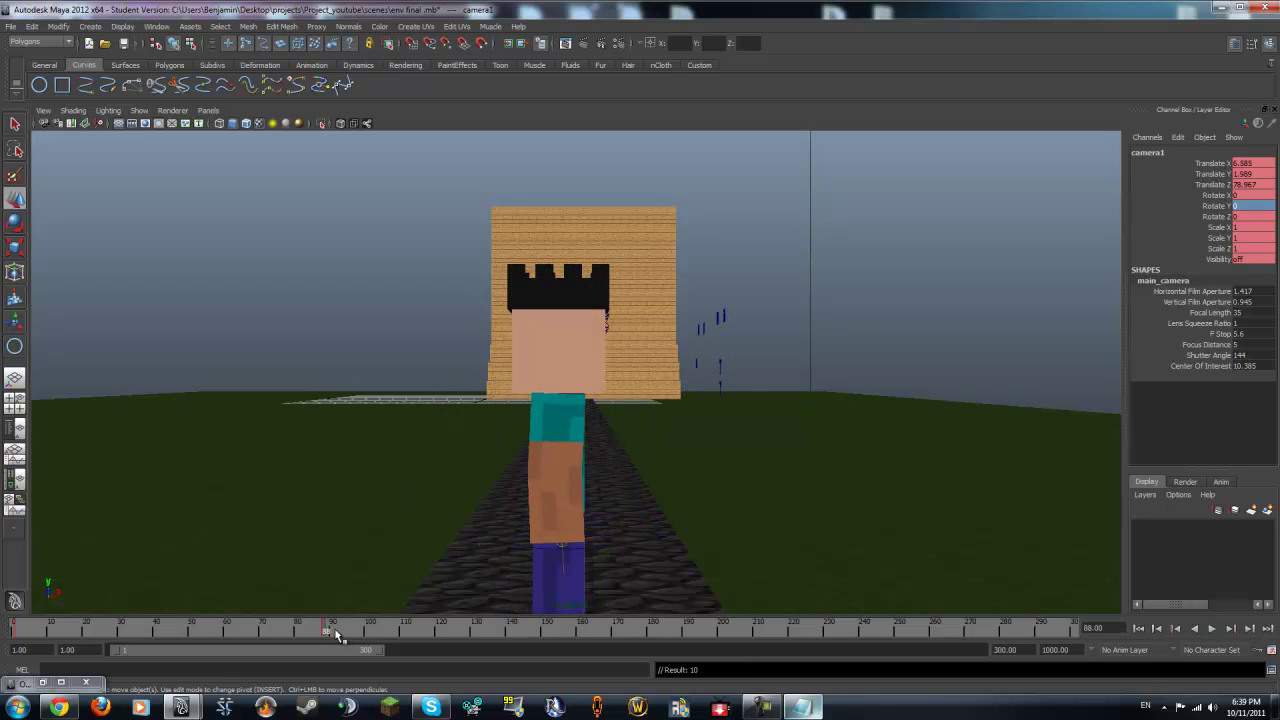
Step: At frame 89, move the camera to X 9.381, Z 72.707, set its Rotate Y to 99.091 facing the character, and keyframe it
key("space")
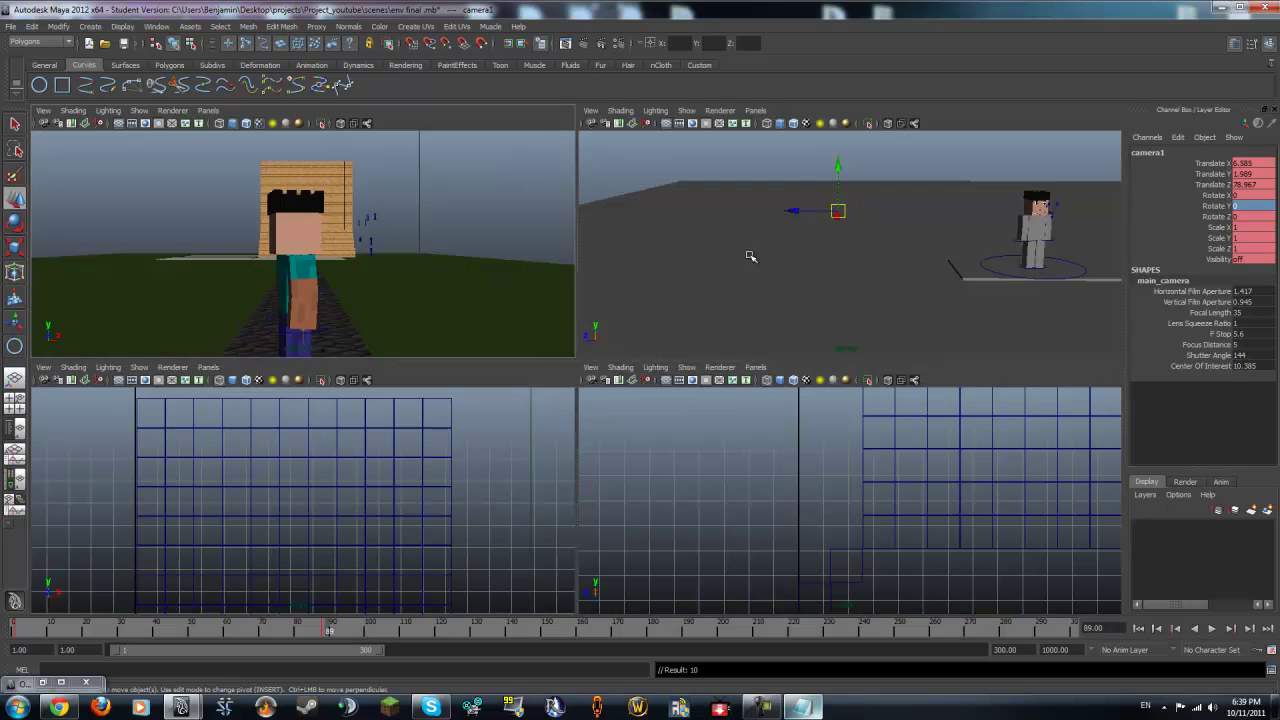
key("space")
left_click_drag(511, 304, 1014, 370)
key("e")
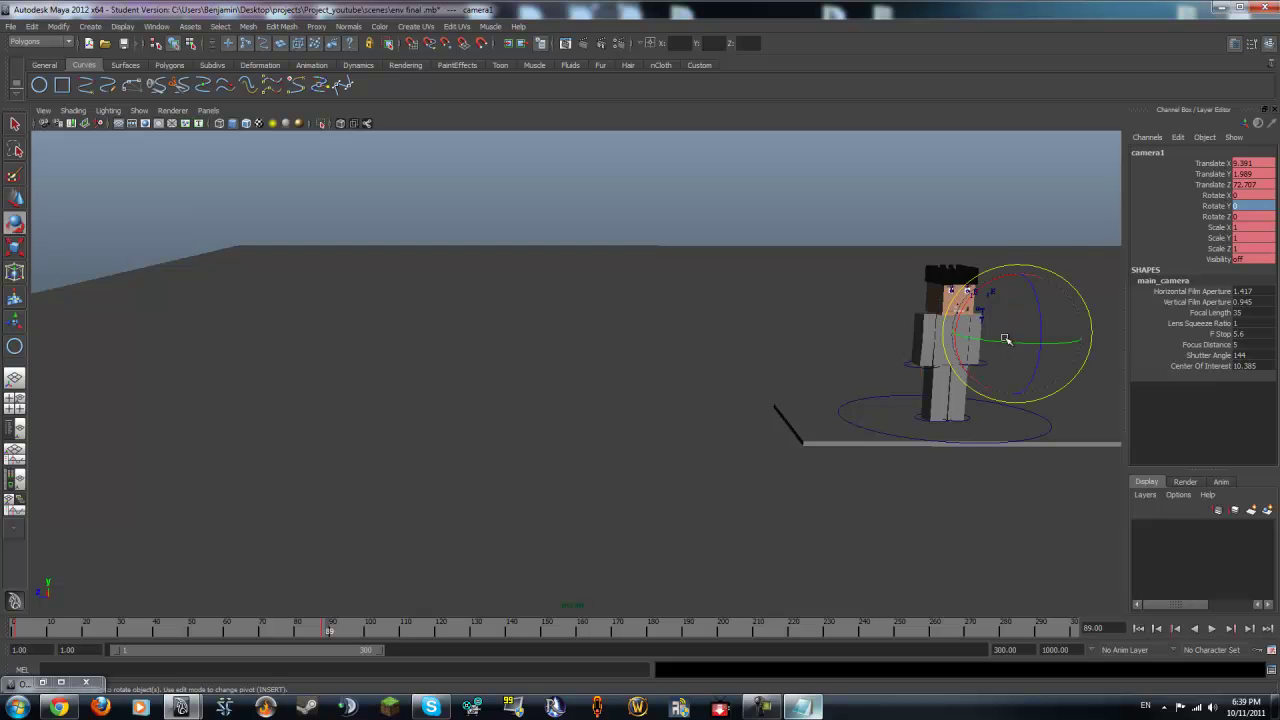
left_click_drag(1075, 341, 1104, 310)
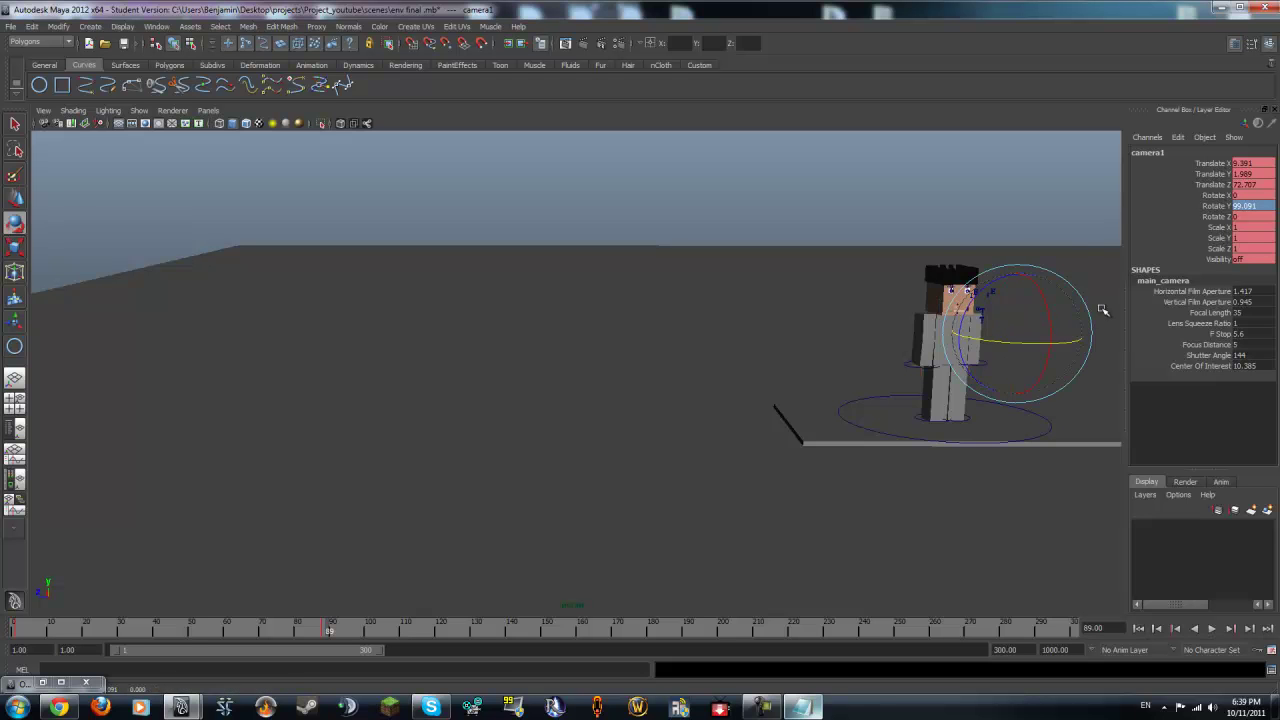
key("space")
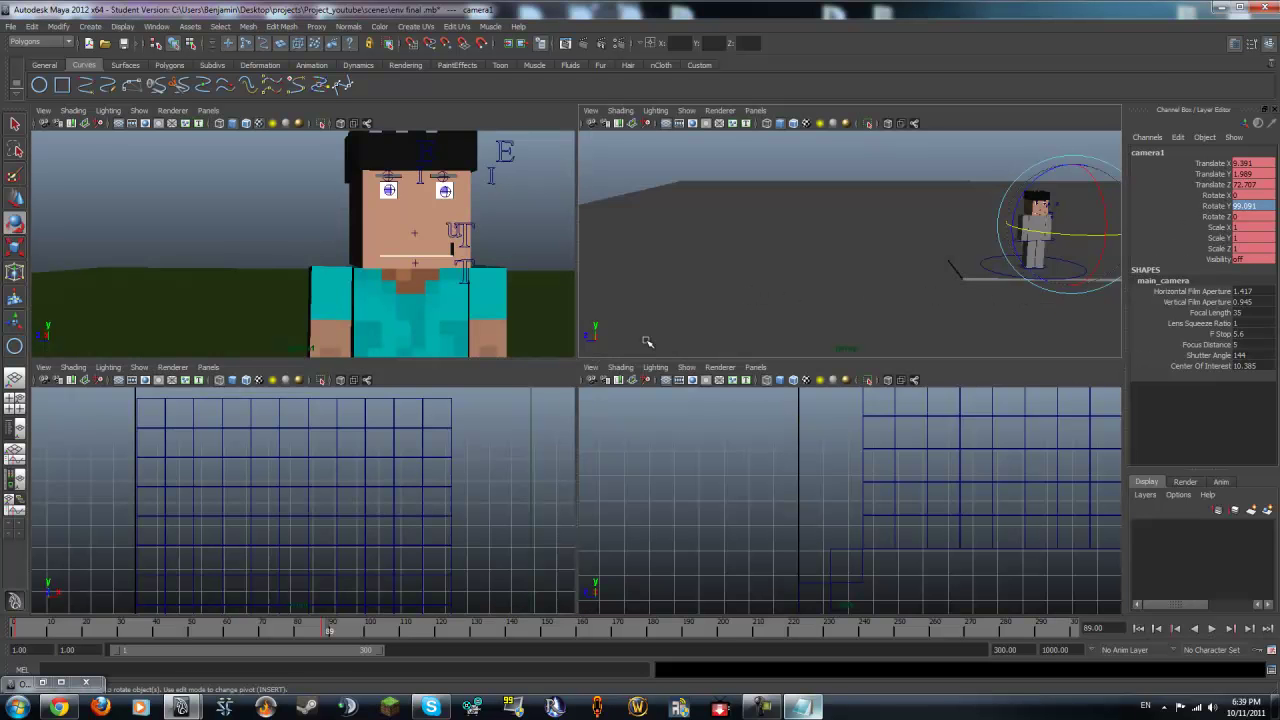
key("s")
Step: Play the animation from frame 1 in the enlarged camera view to check the cut at frame 89
left_click(330, 630)
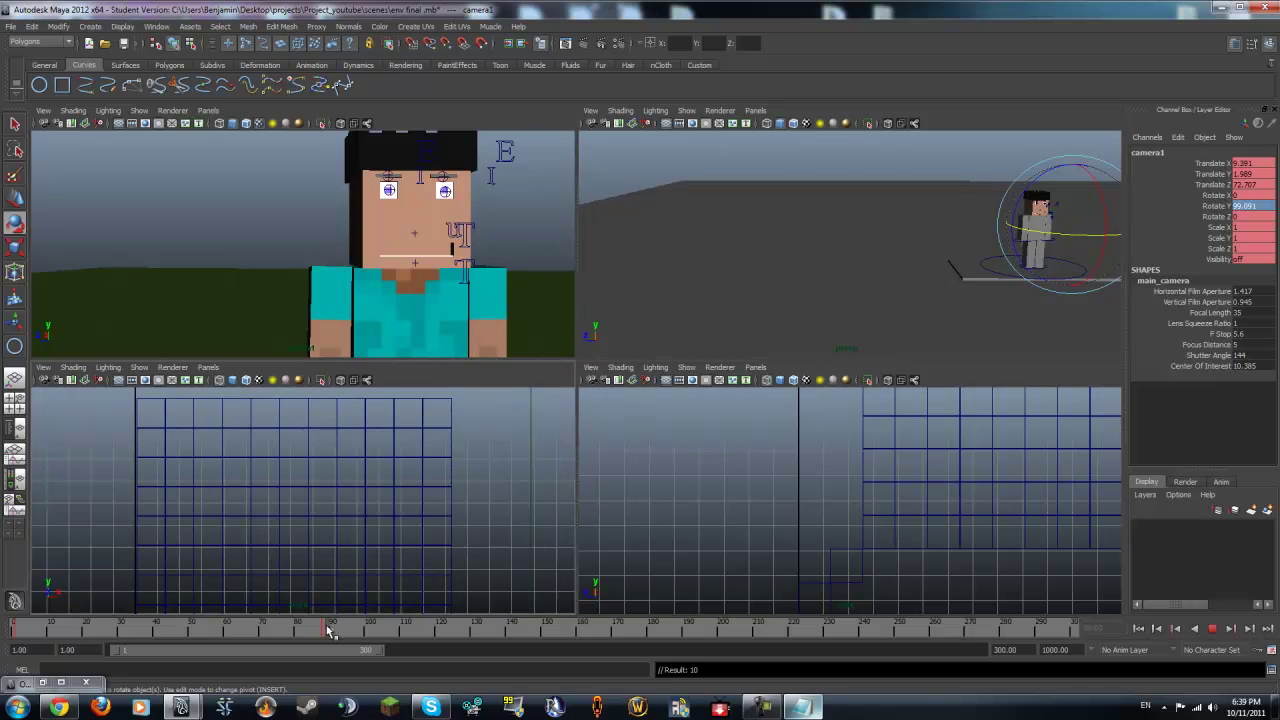
key("alt+v")
key("space")
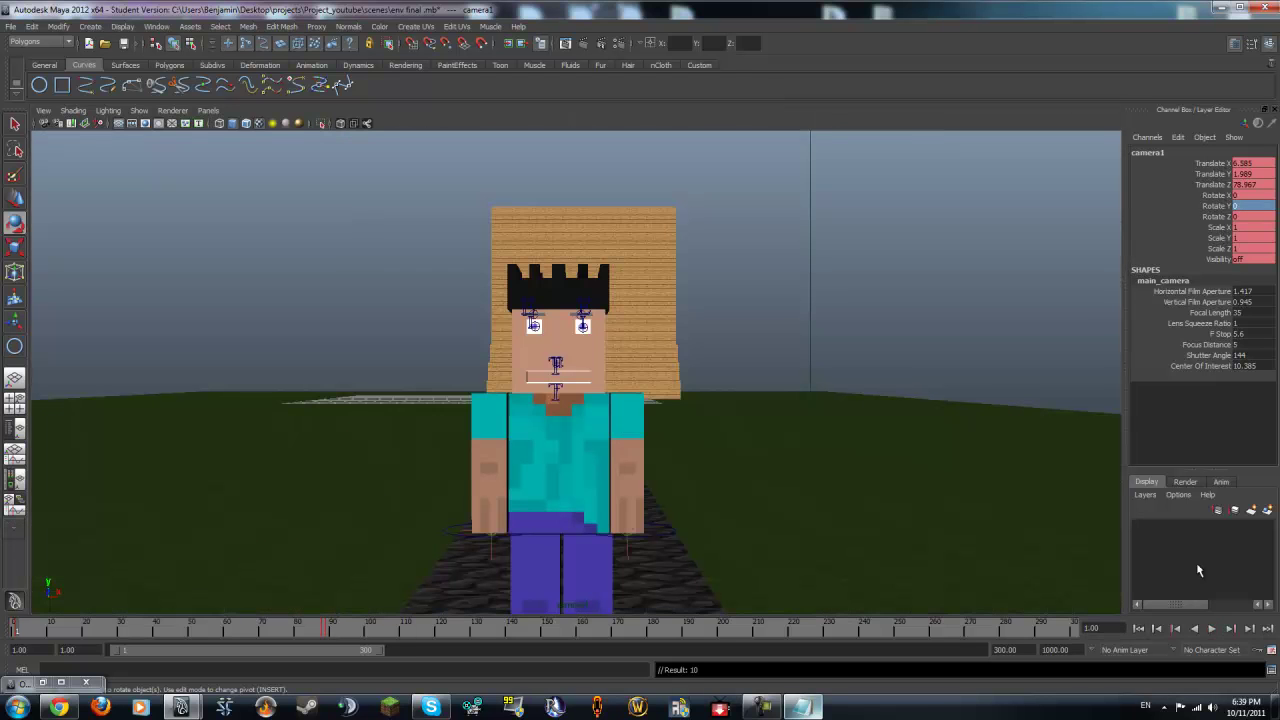
left_click(1212, 629)
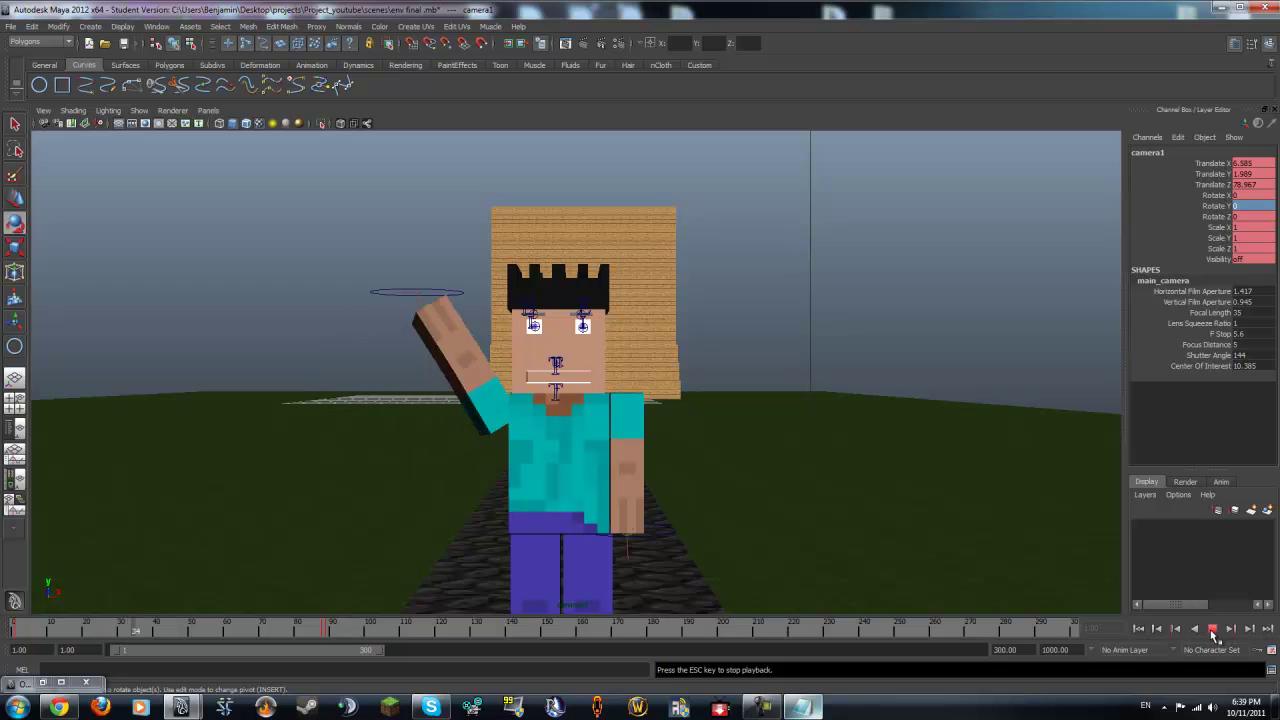
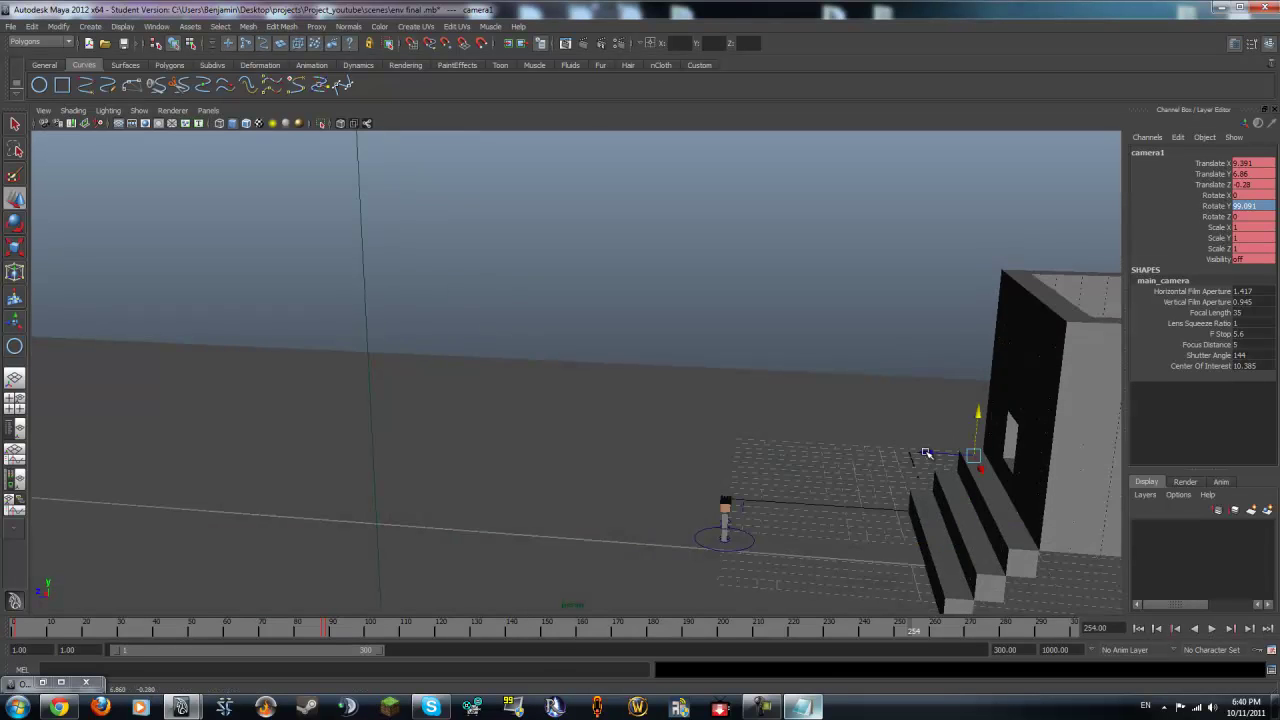
Step: At frame 254, move the camera to X 6.384, Y 6.86, Z -4.78 at the building
key("space")
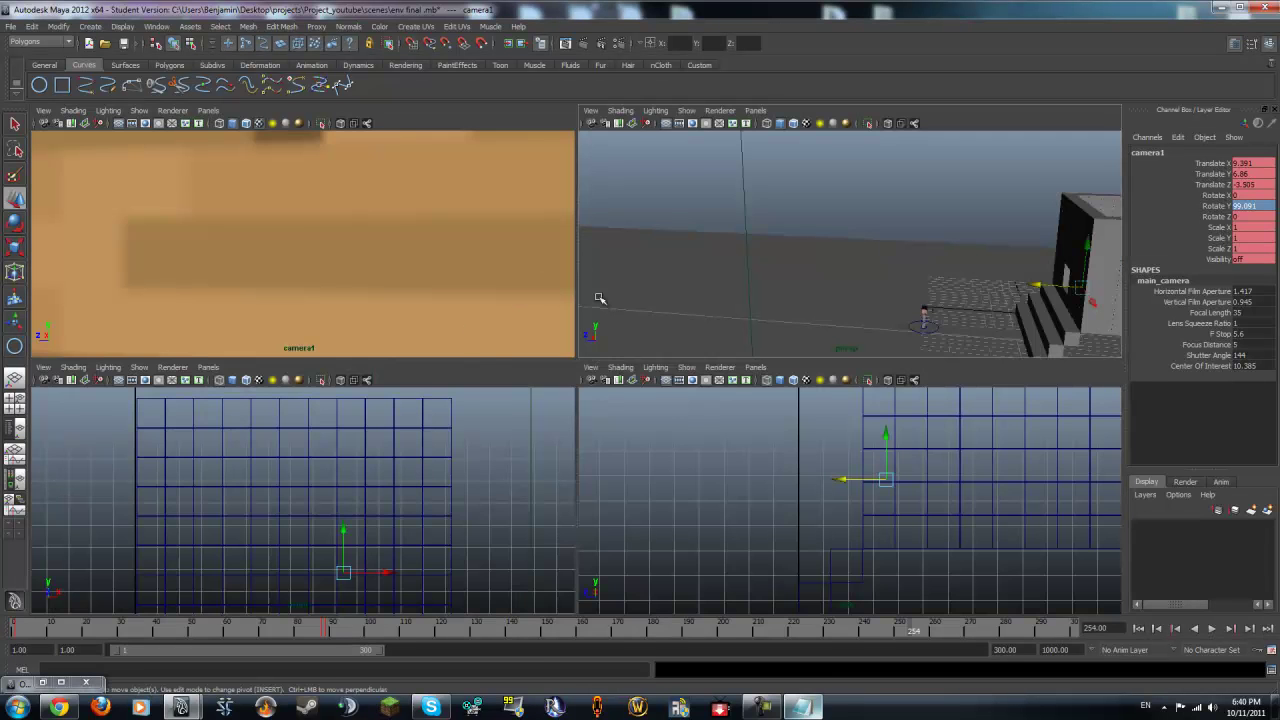
left_click_drag(1036, 286, 1063, 323)
key("e")
middle_click_drag(1054, 296, 880, 331, "alt")
key("w")
left_click_drag(701, 348, 725, 342)
Step: Rotate the camera to X -17.168, Y 184.259, Z 0.245, looking down the path at the character, and keyframe it at frame 254
key("e")
left_click_drag(760, 293, 760, 267)
left_click_drag(737, 331, 762, 318)
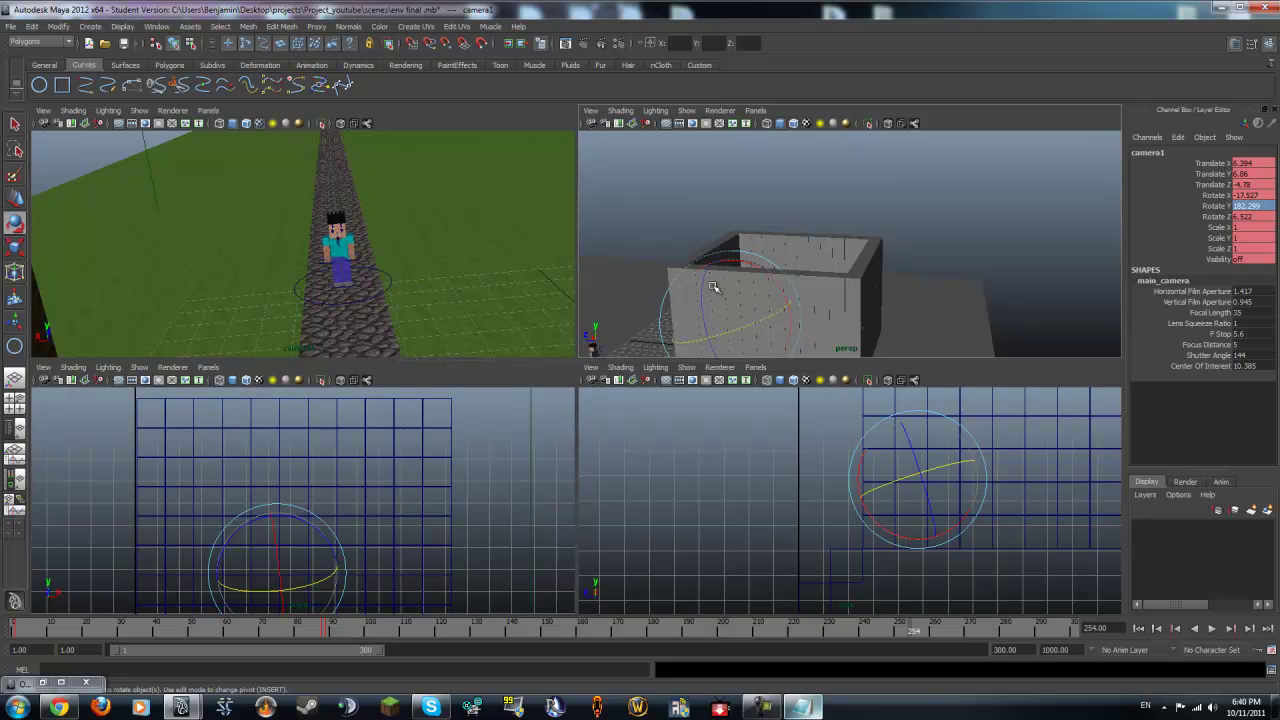
left_click_drag(701, 283, 699, 288)
Step: Play the animation in the enlarged camera view to check the camera's path to frame 254
key("alt+v")
key("alt+v")
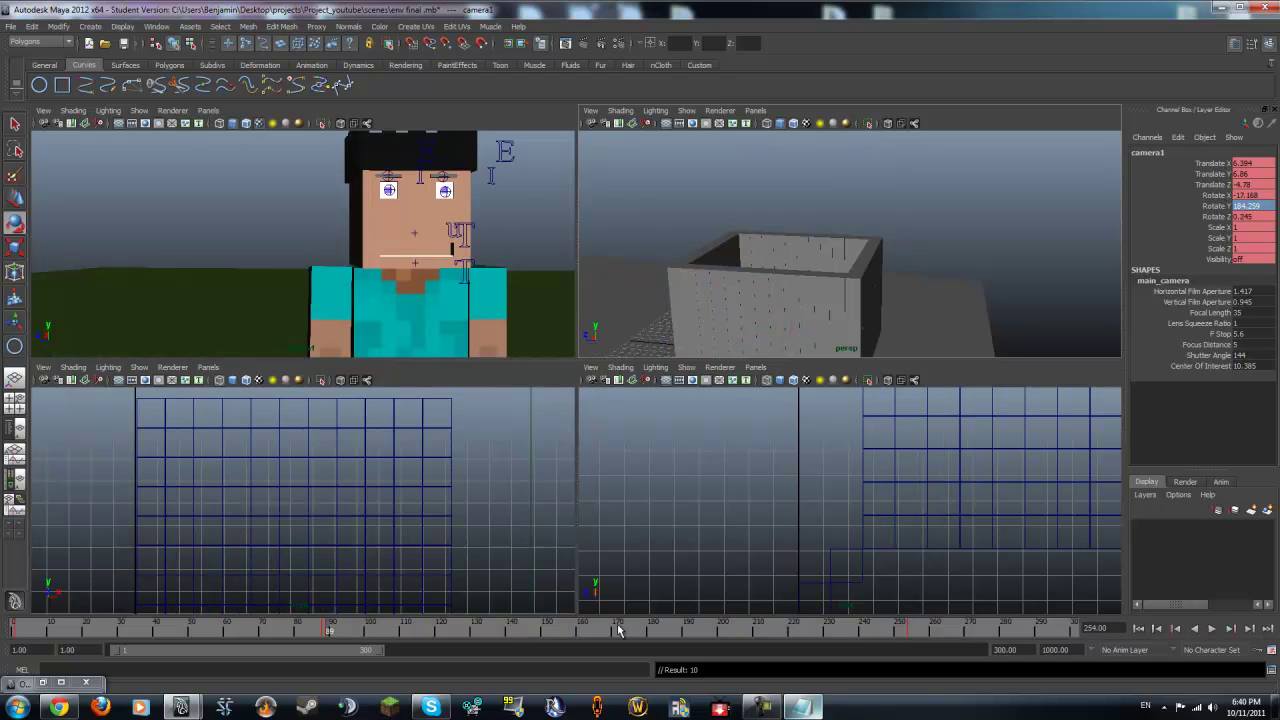
left_click(1212, 630)
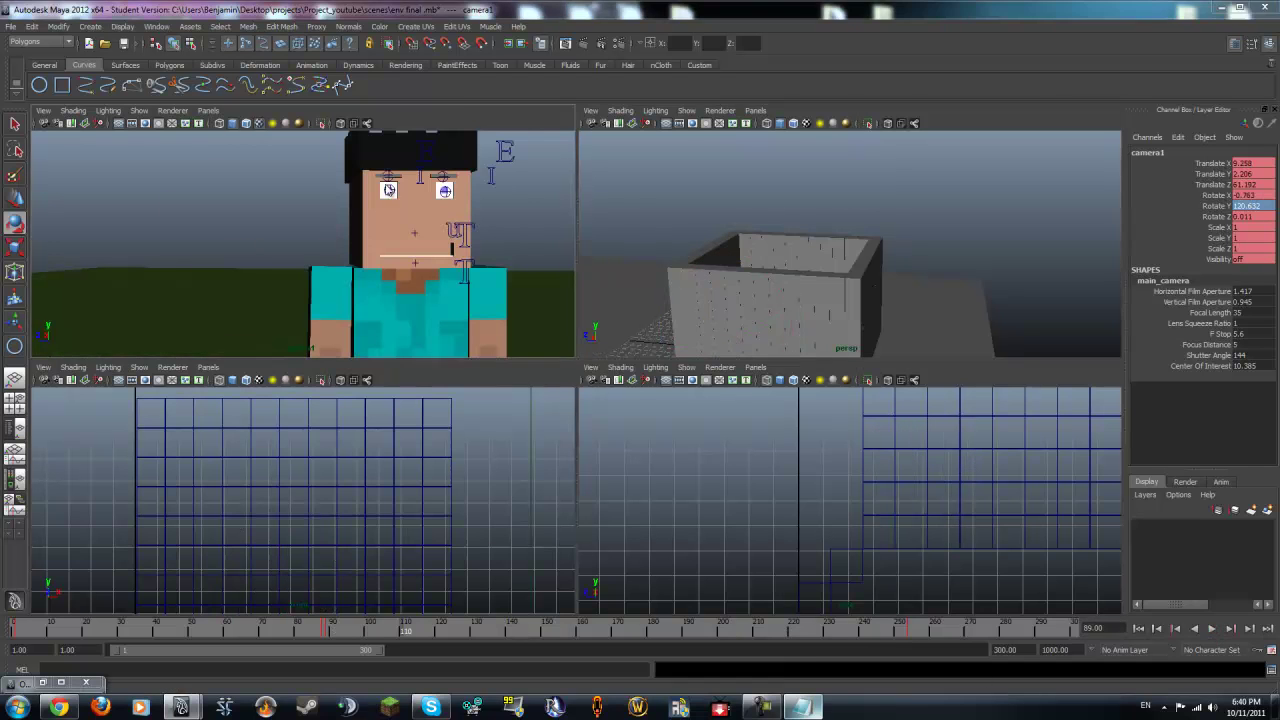
key("space")
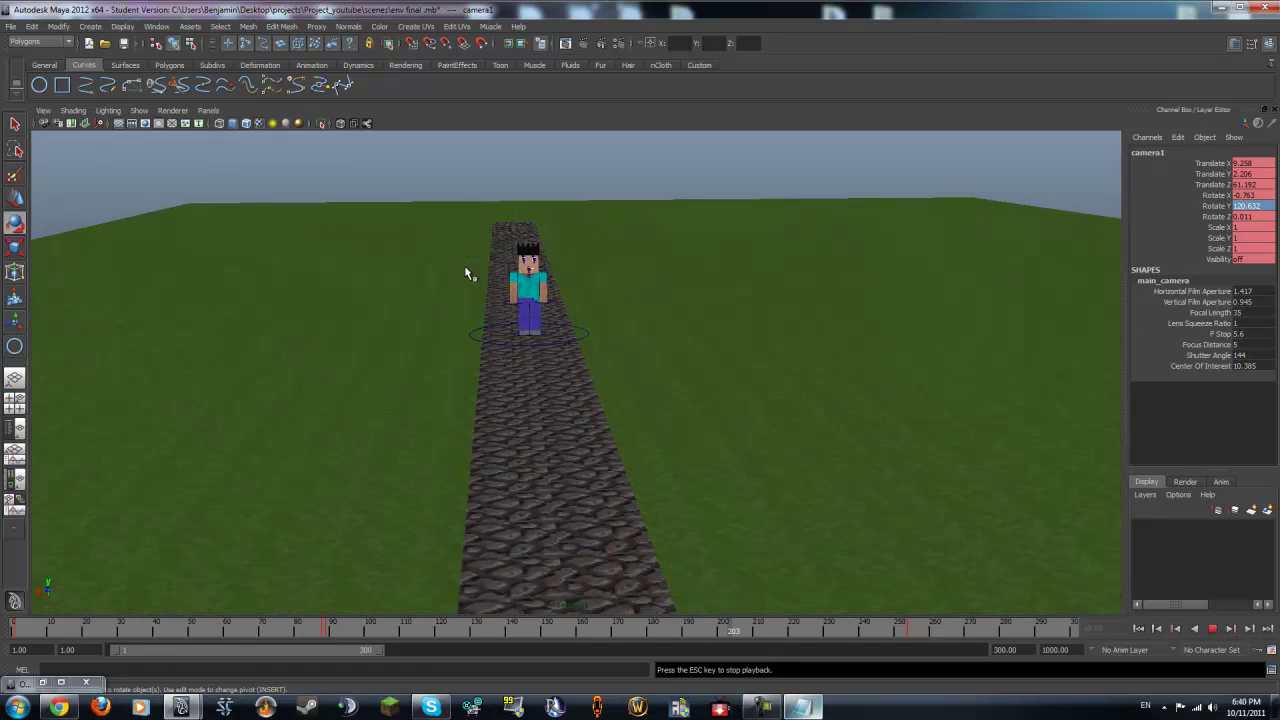
left_click(1213, 629)
Step: At frame 253, move the camera down to Translate Y 0.783 and out to Translate Z 15.297, behind the character
left_click_drag(913, 628, 905, 628)
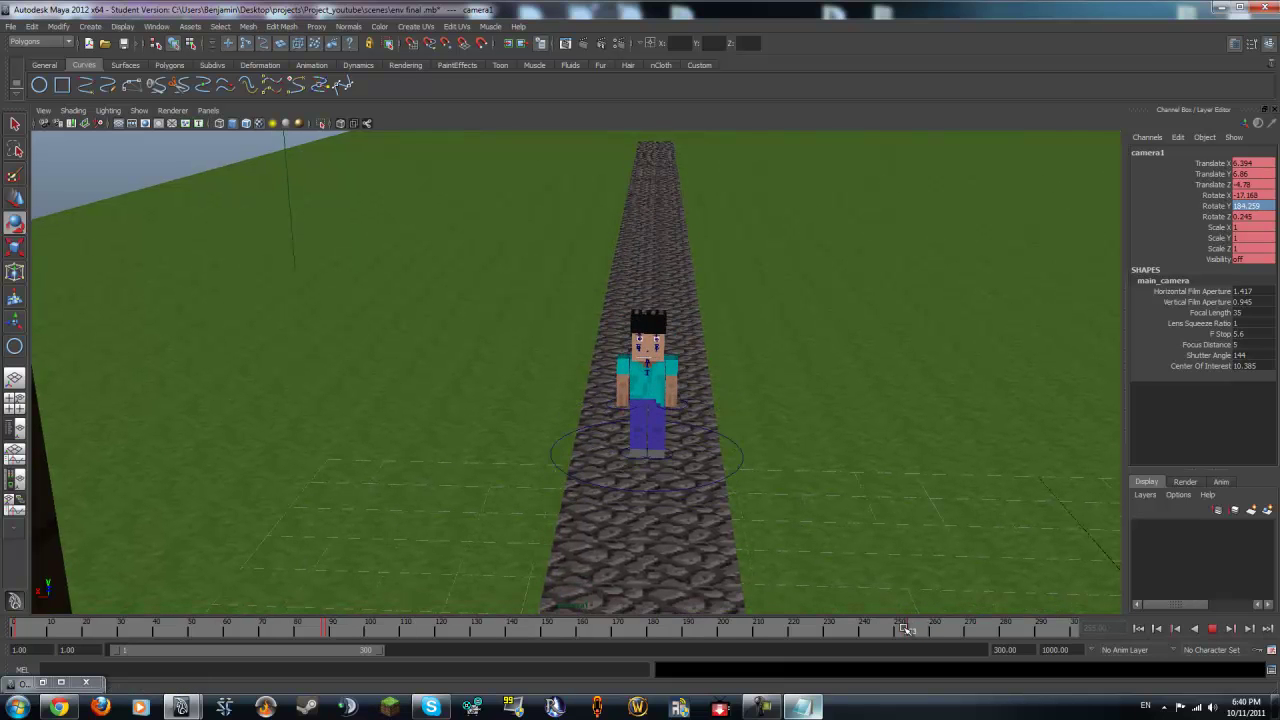
scroll(602, 439, "down", 3)
key("ctrl+z")
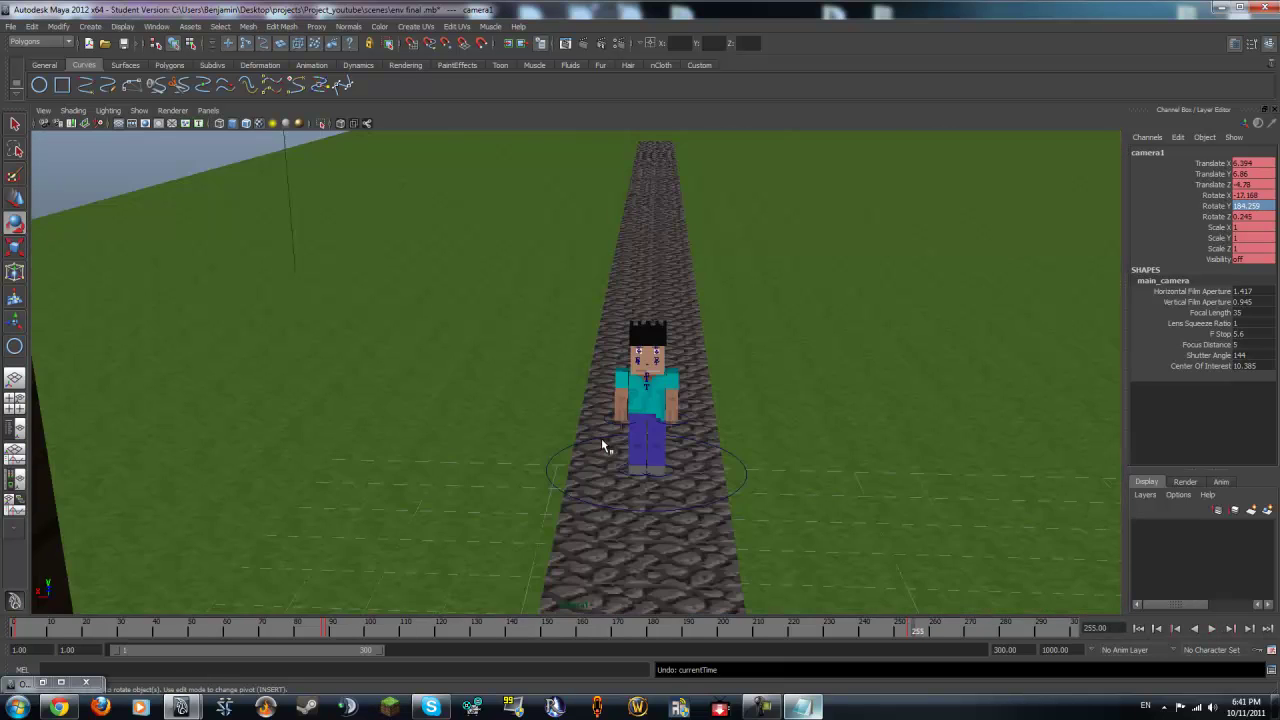
key("alt+v")
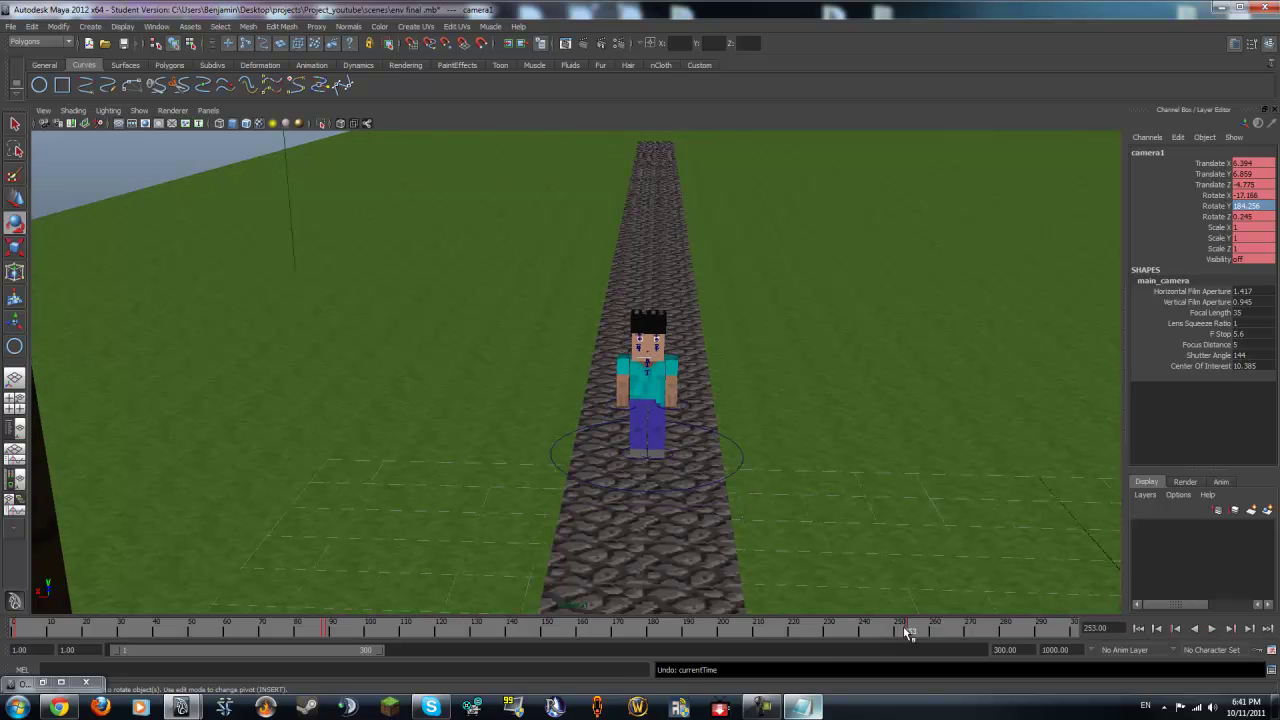
key("space")
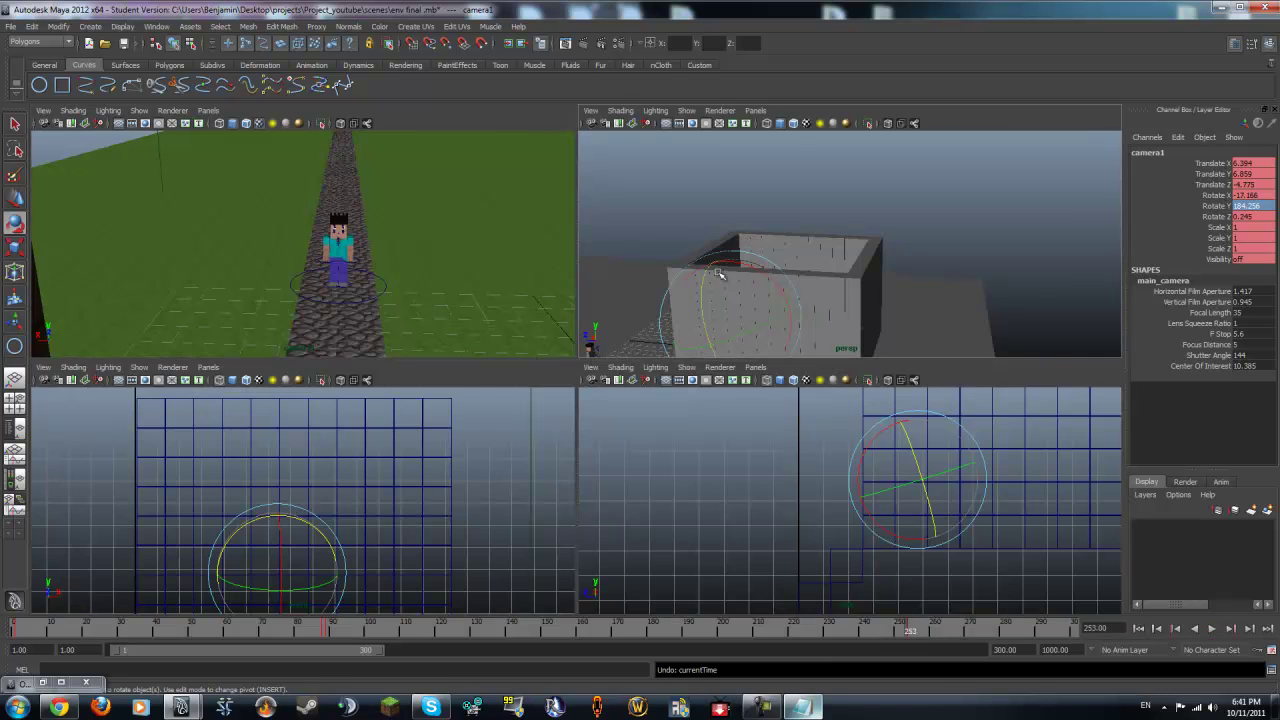
key("space")
right_click_drag(745, 325, 540, 410, "alt")
key("w")
left_click_drag(368, 472, 368, 472)
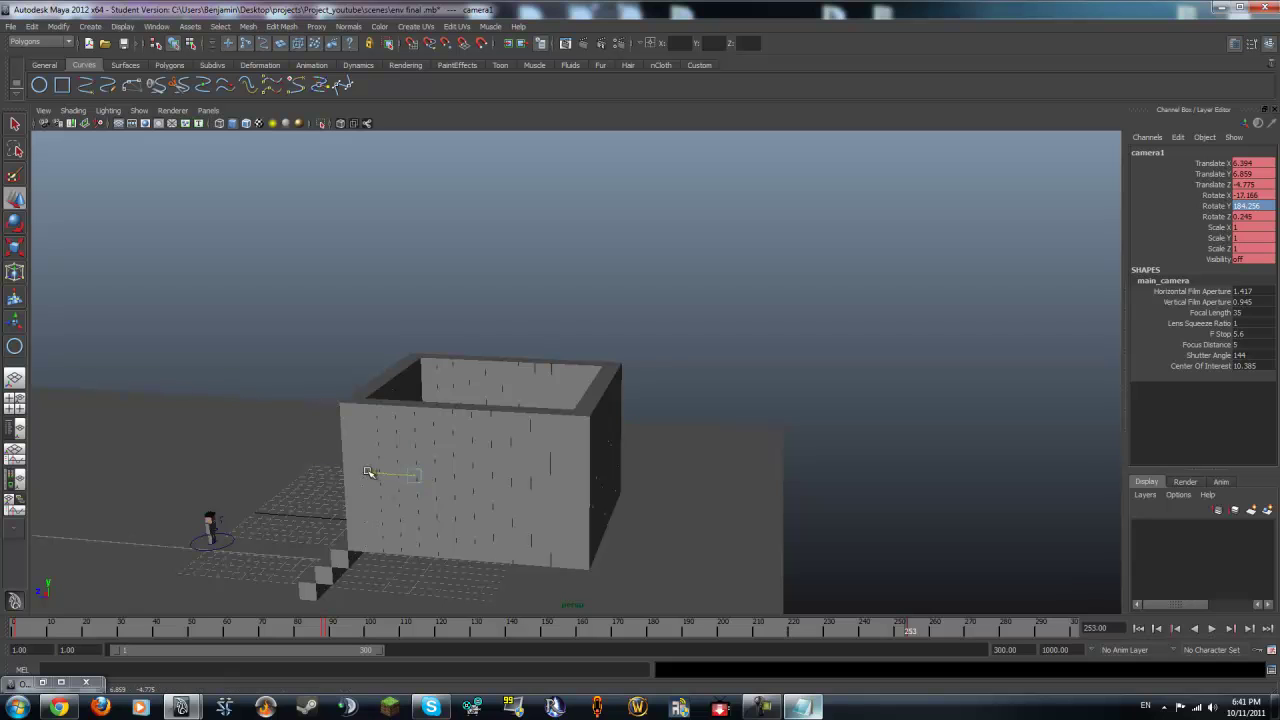
left_click_drag(279, 471, 395, 540, "alt")
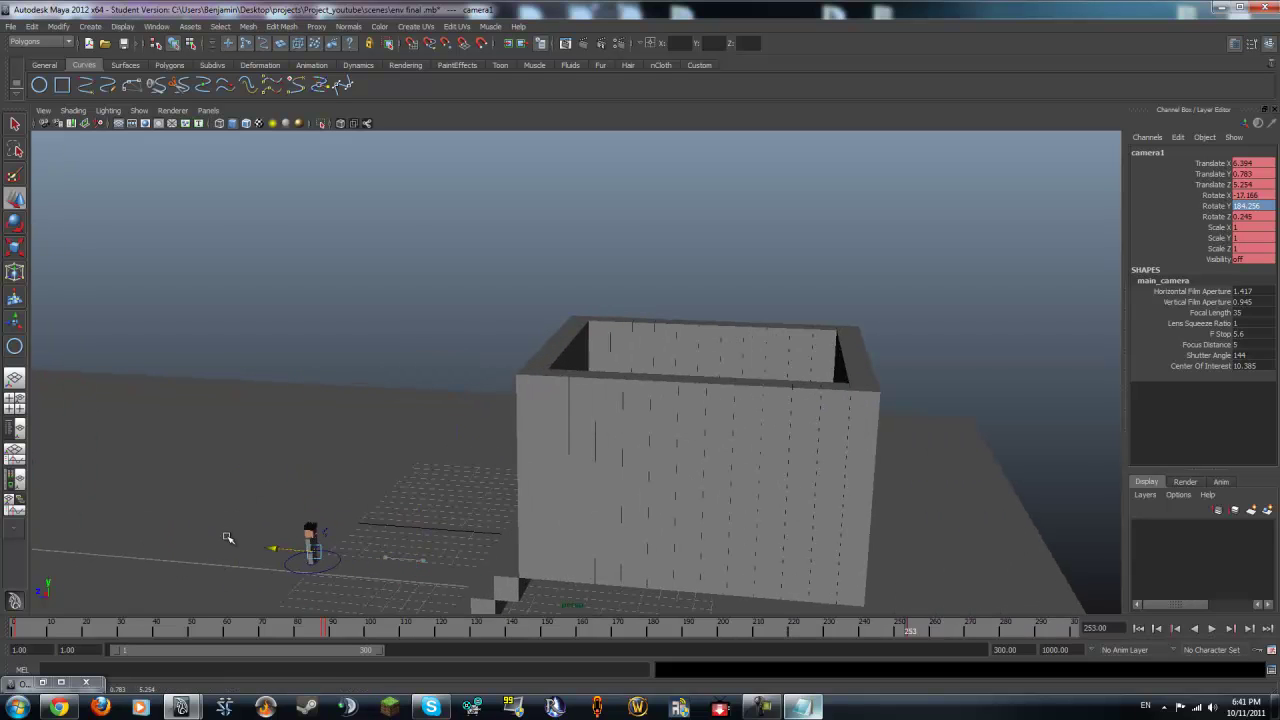
Step: Turn the camera around and set its Rotate X, Y and Z to 0 at frame 253
key("e")
left_click_drag(270, 563, 1044, 299)
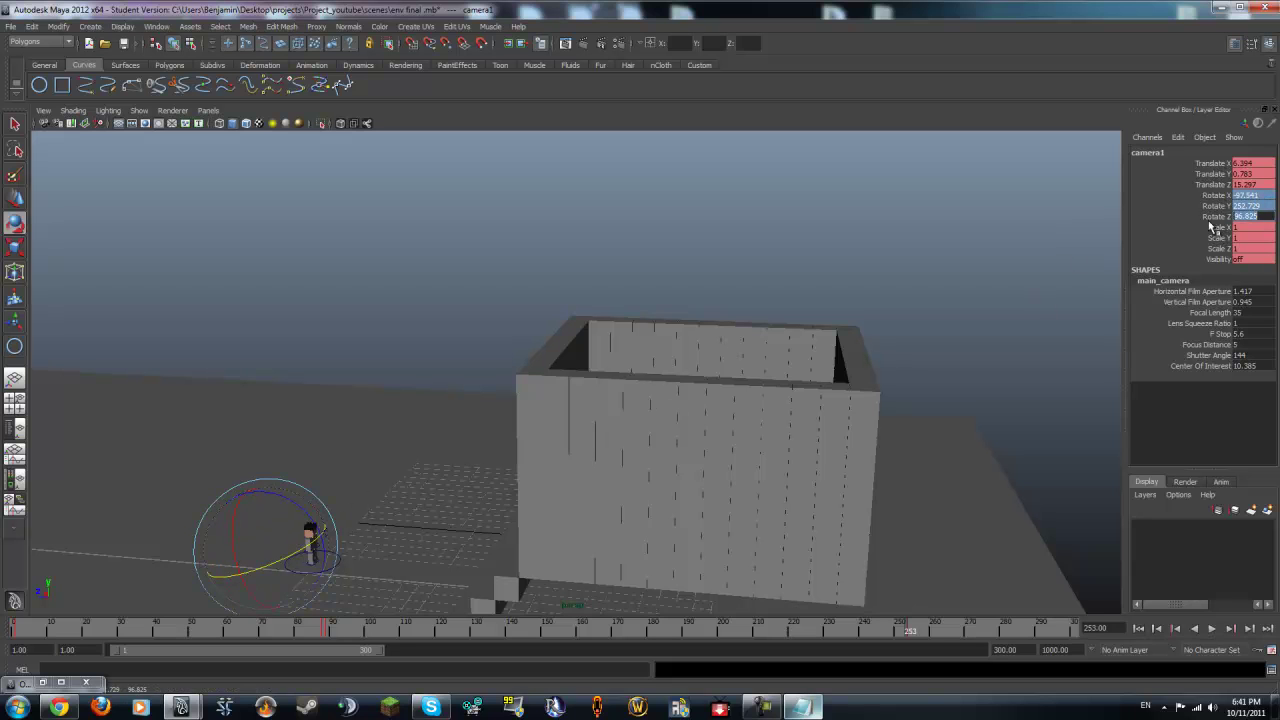
key("Return")
Step: Raise the camera to Translate Y 1.405 behind the character and keyframe it at frame 253
key("space")
key("w")
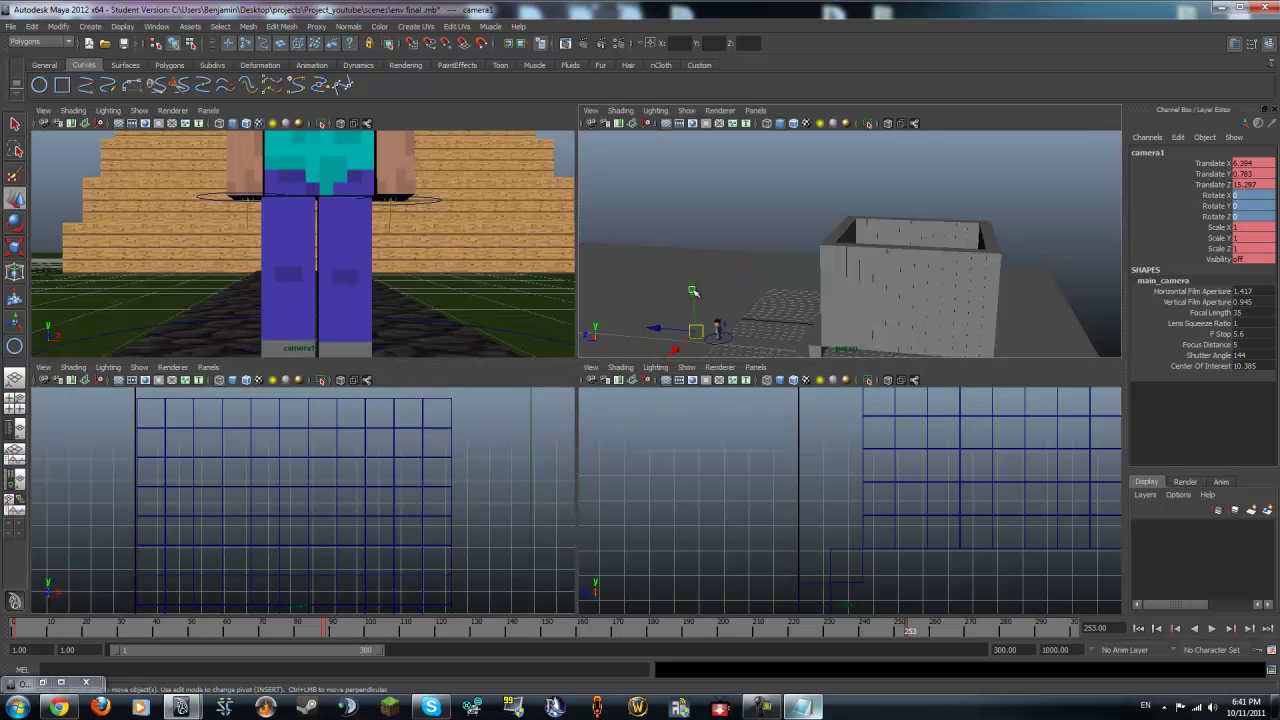
left_click_drag(692, 290, 697, 291)
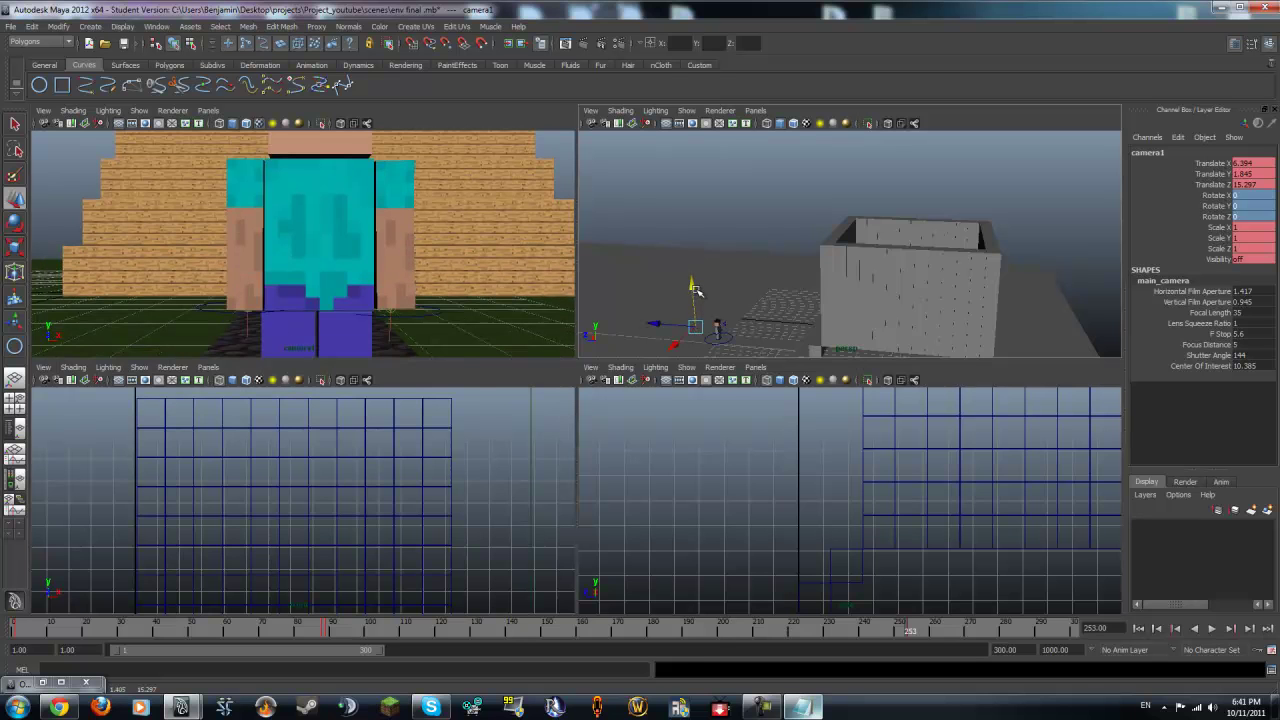
Step: Play the animation from about frame 65 in the enlarged camera view to check the camera following the character
left_click(619, 633)
left_click_drag(305, 633, 245, 633)
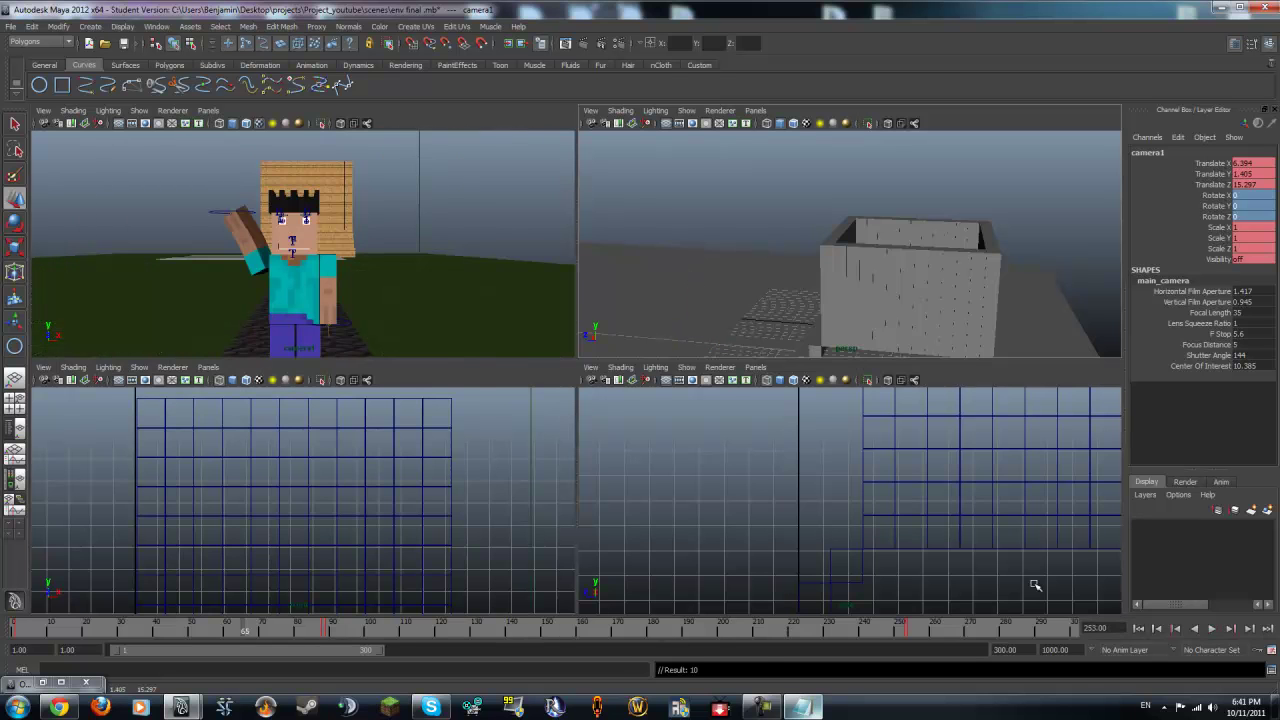
left_click(1212, 628)
key("space")
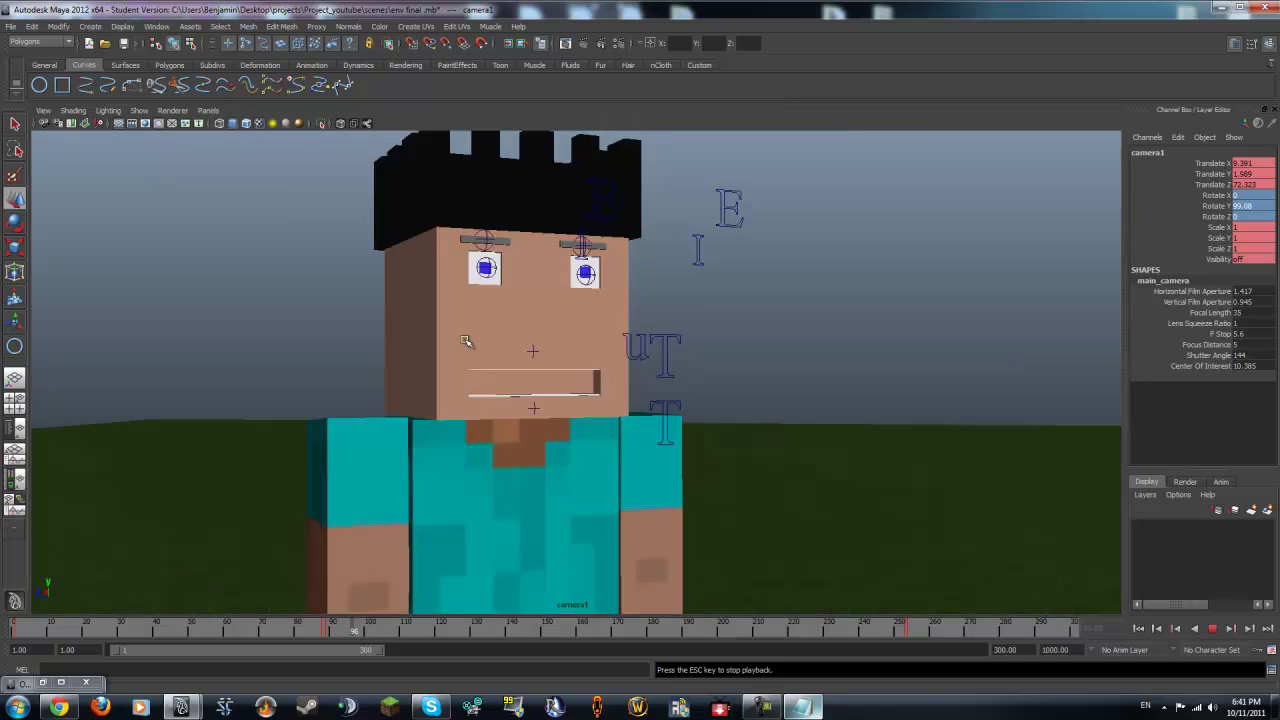
left_click(1212, 628)
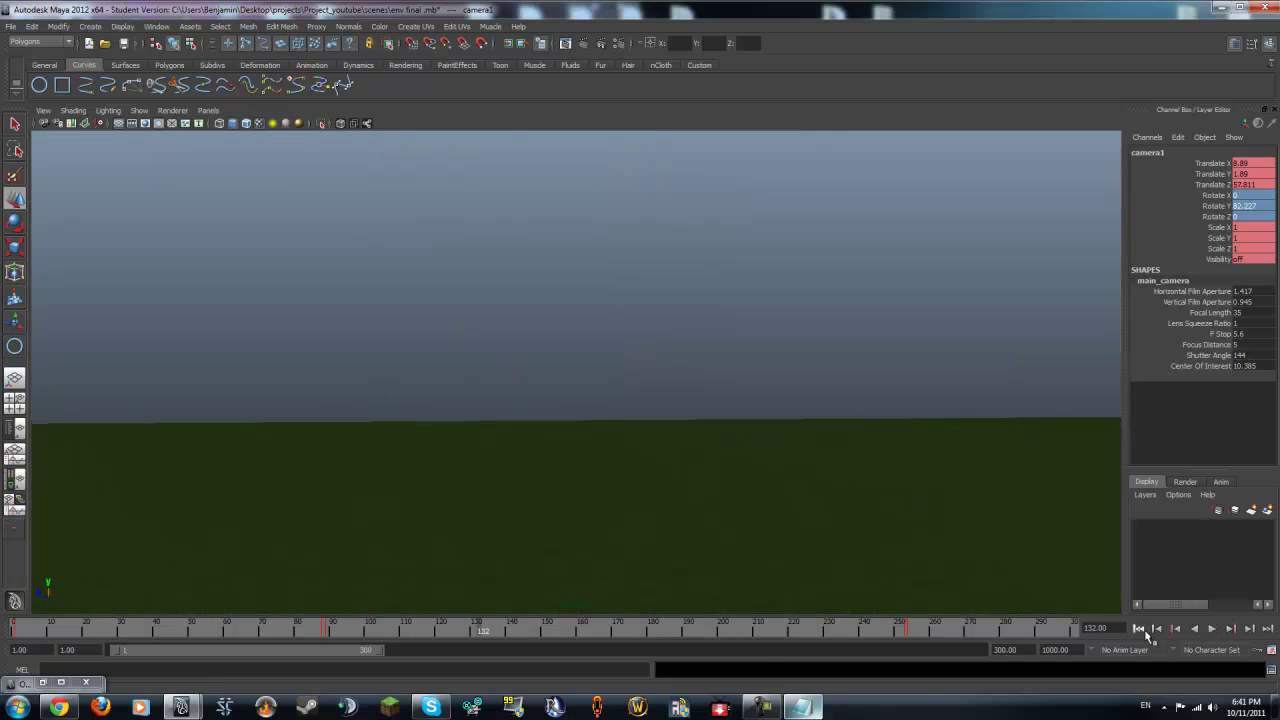
Step: Replay the animation from frame 1 and skip to the end of the timeline to check the final shot
left_click(1140, 628)
left_click(1210, 630)
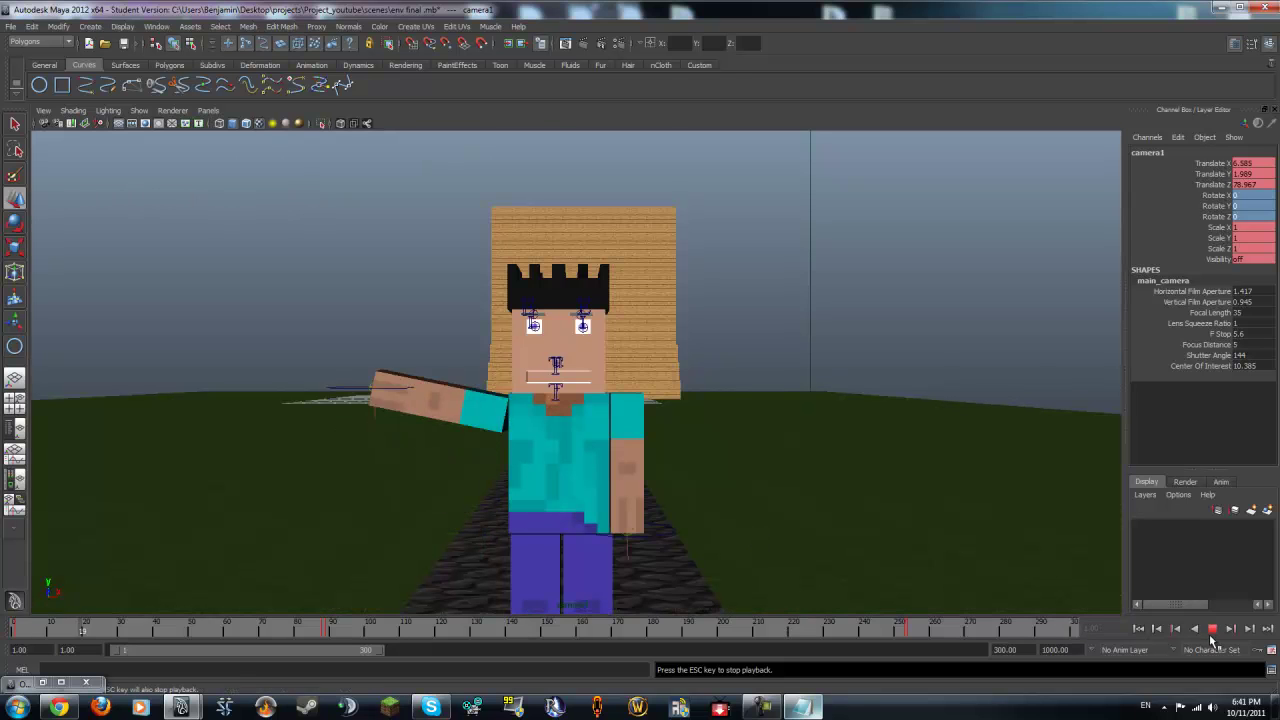
left_click(1213, 630)
left_click(1071, 630)
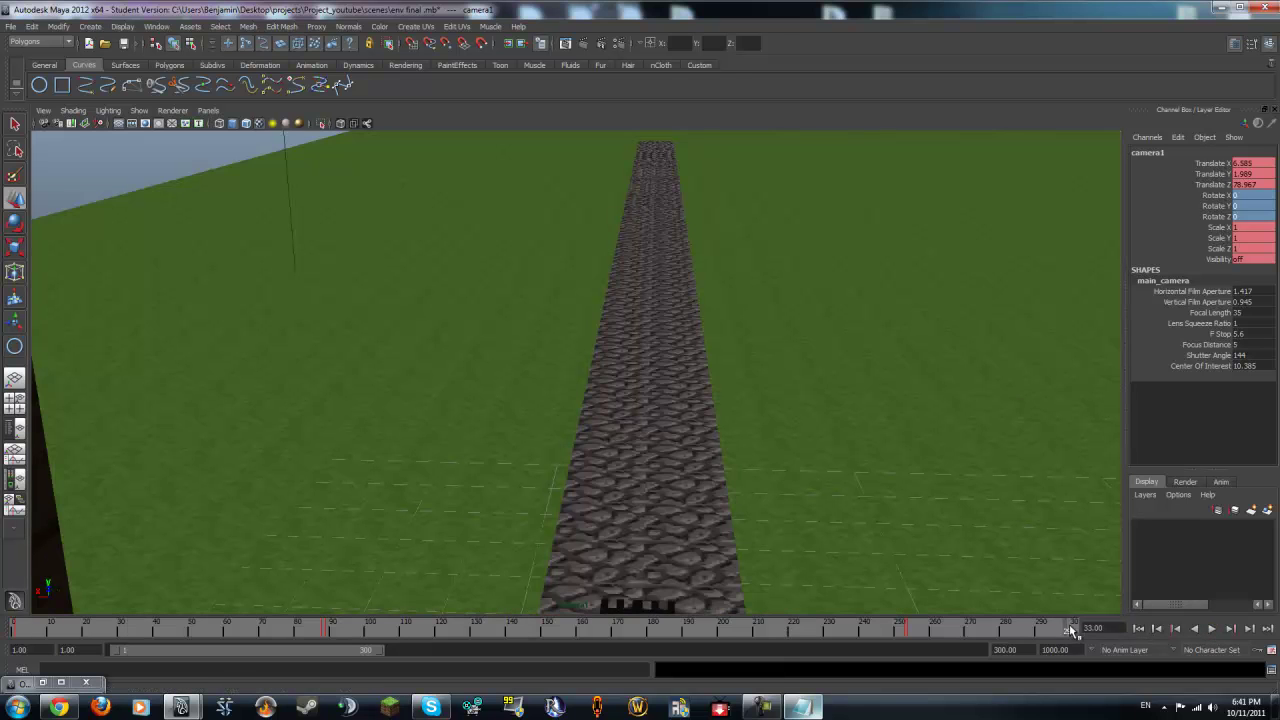